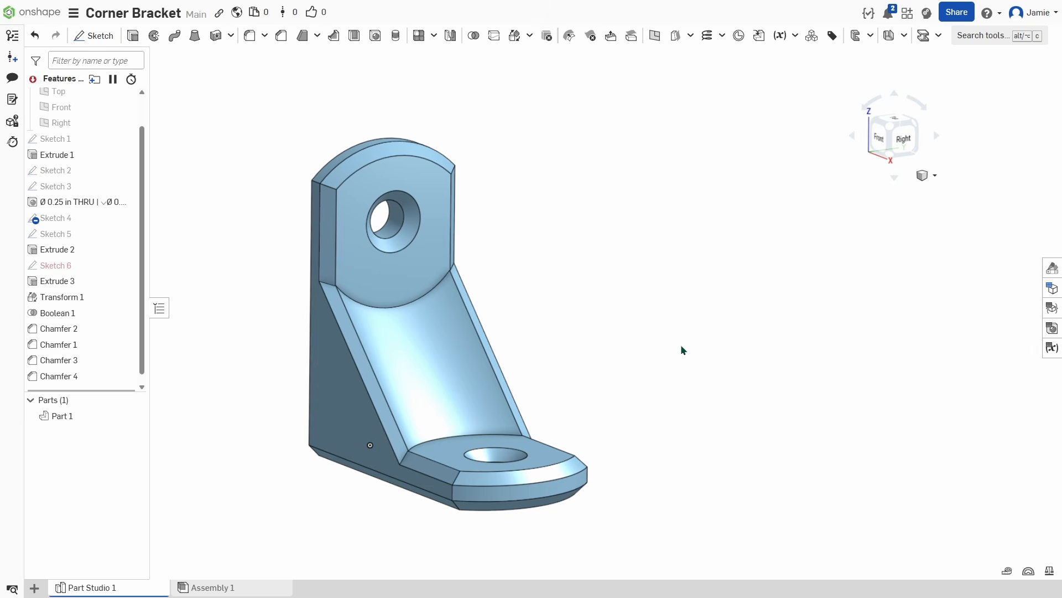
{"action": "right_click_drag", "start_coordinate": [665, 335], "coordinate": [609, 298]}
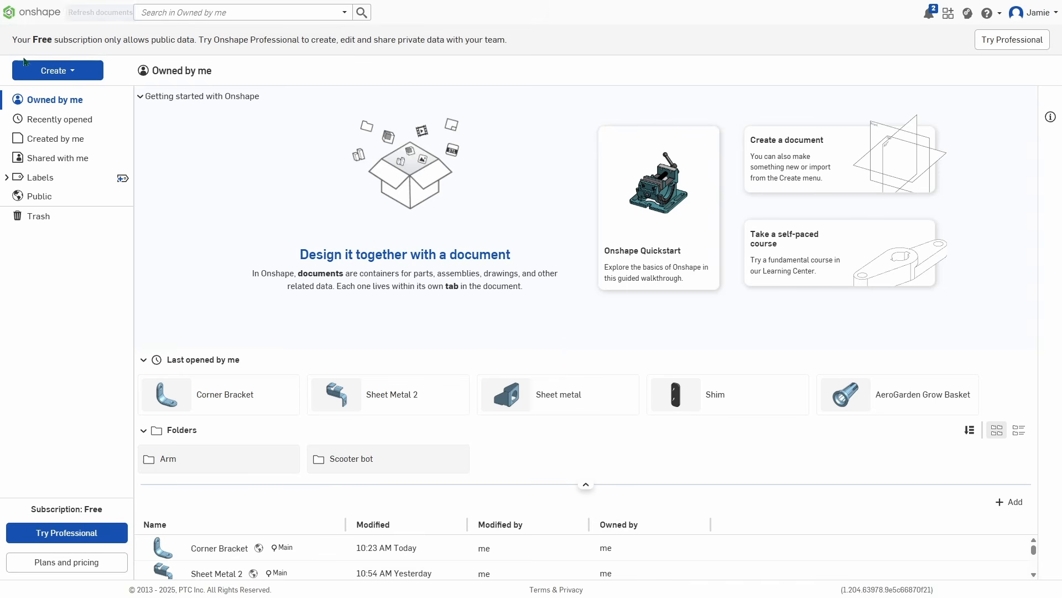
Create a new public document named Bracket
{"action": "left_click", "coordinate": [49, 77]}
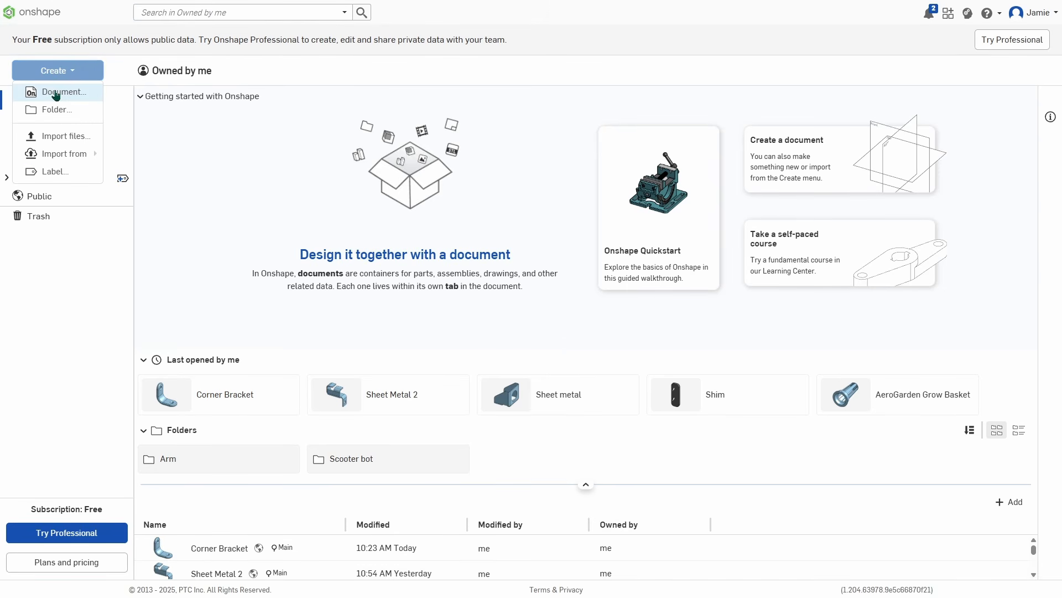
{"action": "left_click", "coordinate": [56, 92]}
{"action": "type", "text": "Bracket"}
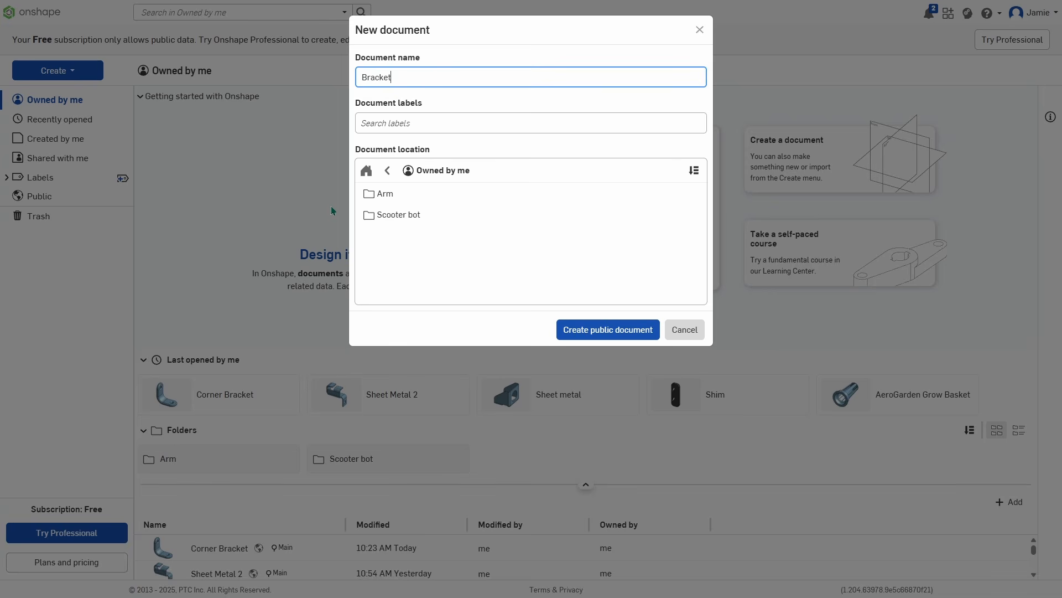
{"action": "key", "text": "Return"}
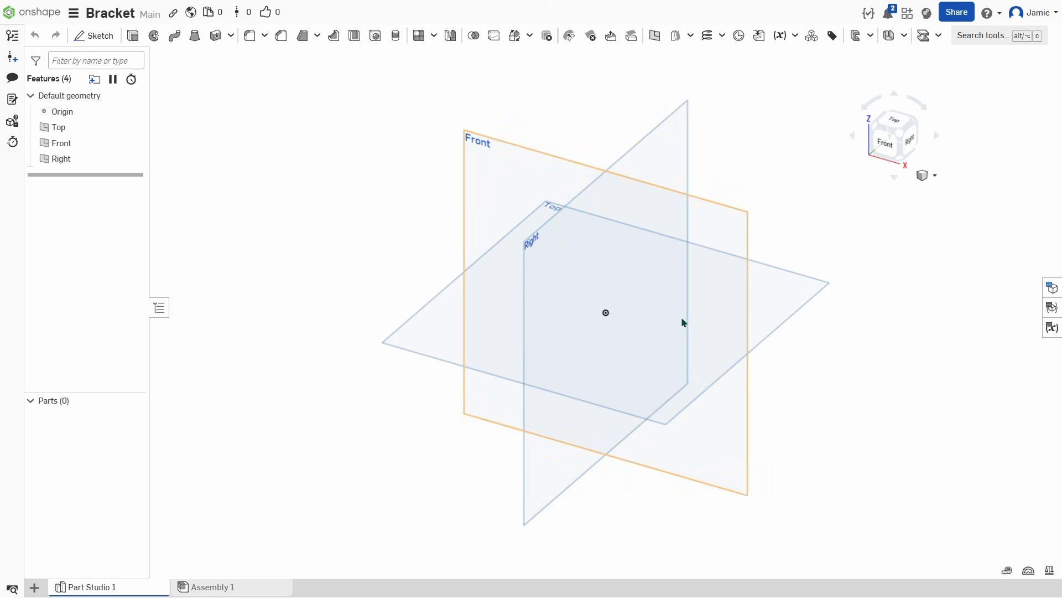
Hide the Top and Right planes so that only the Front plane is shown
{"action": "left_click", "coordinate": [642, 145]}
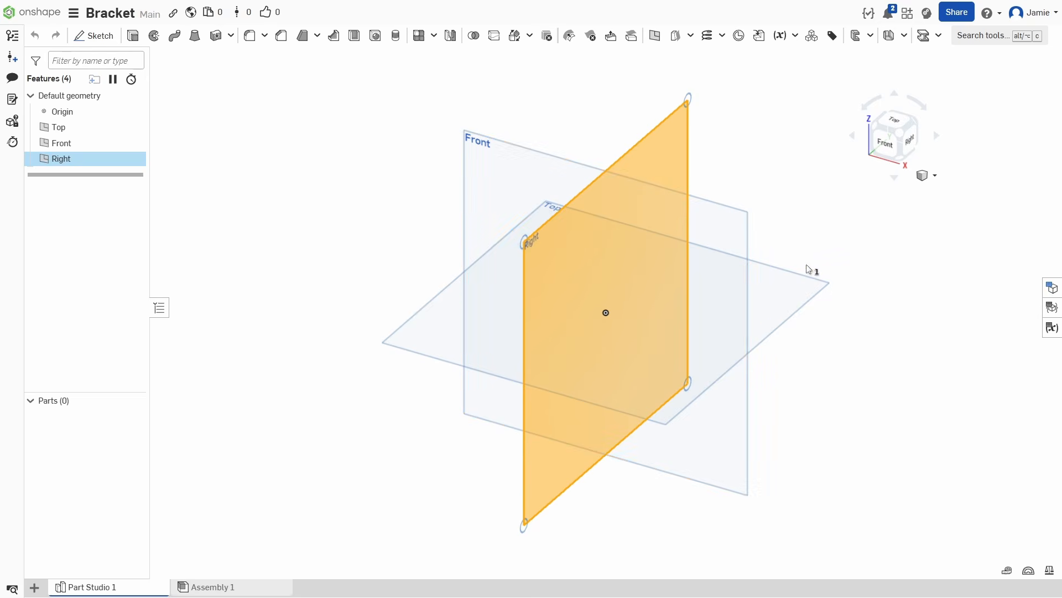
{"action": "left_click", "coordinate": [800, 276]}
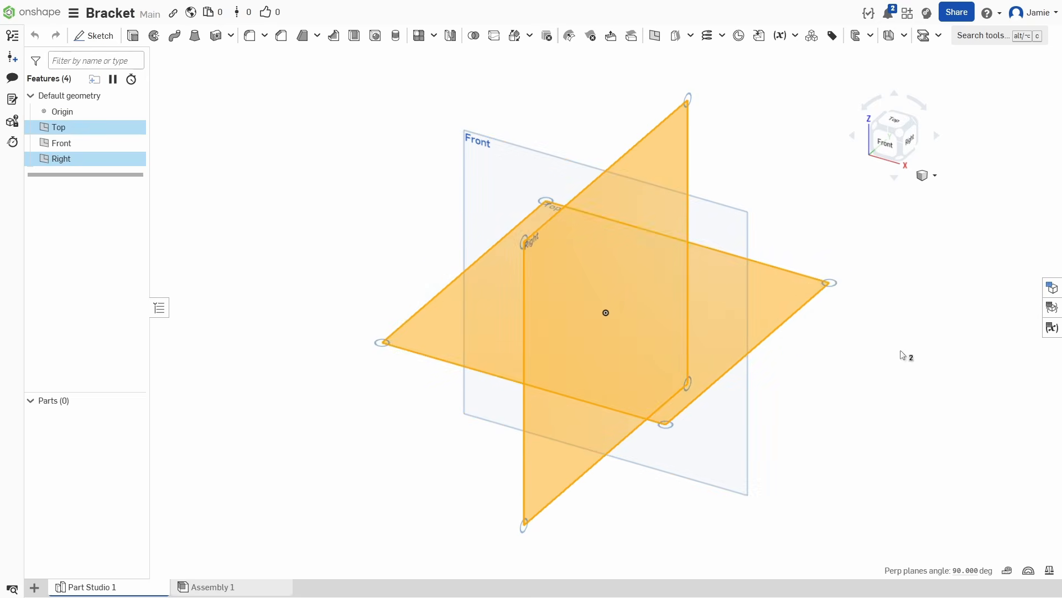
{"action": "left_click", "coordinate": [134, 127]}
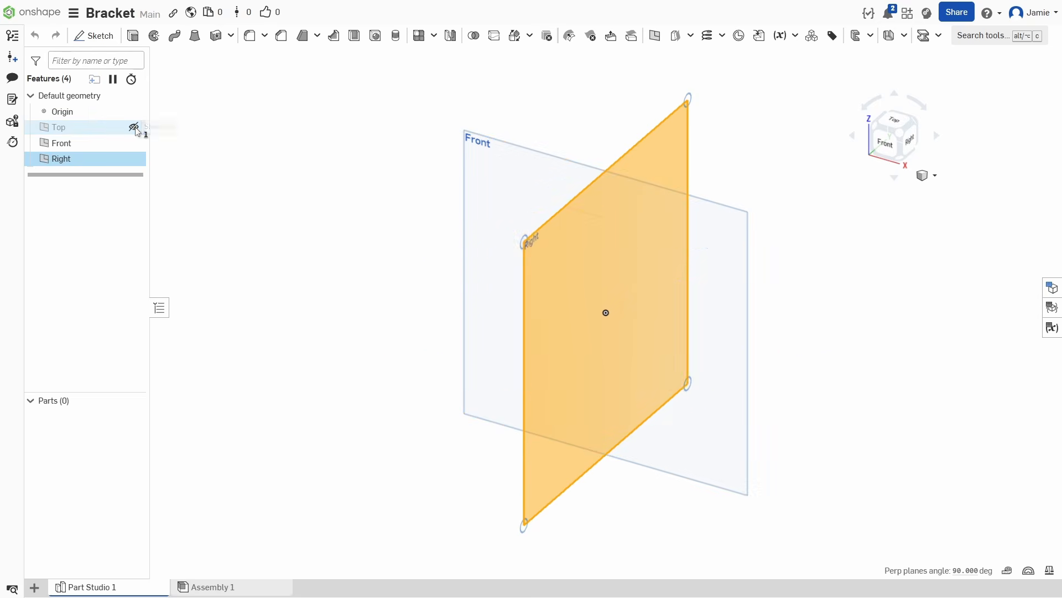
{"action": "left_click", "coordinate": [135, 159]}
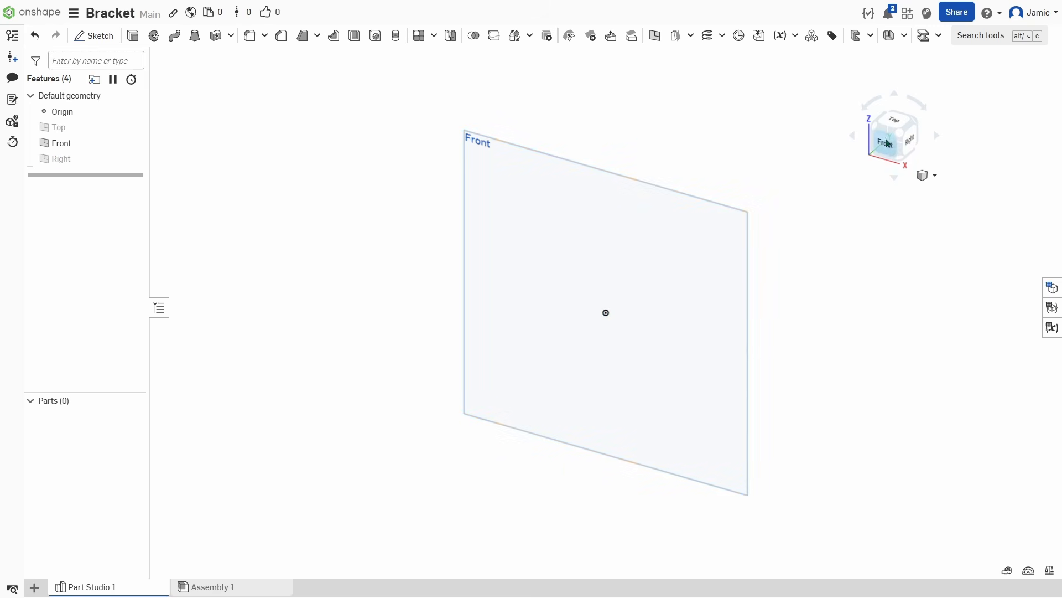
Orient the view to the front and start a new sketch on the Front plane
{"action": "left_click", "coordinate": [887, 144]}
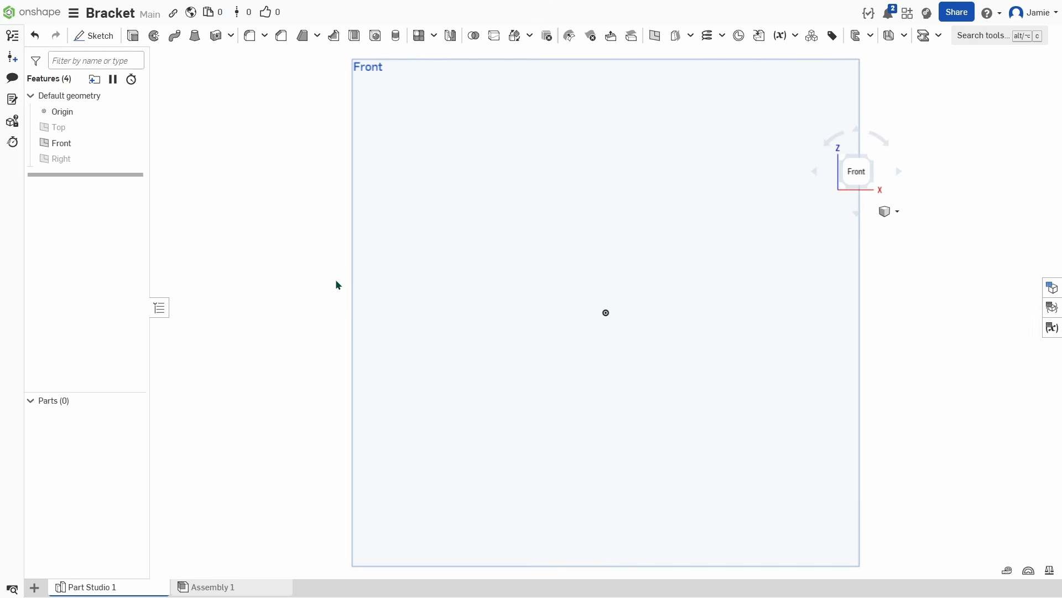
{"action": "left_click", "coordinate": [93, 35]}
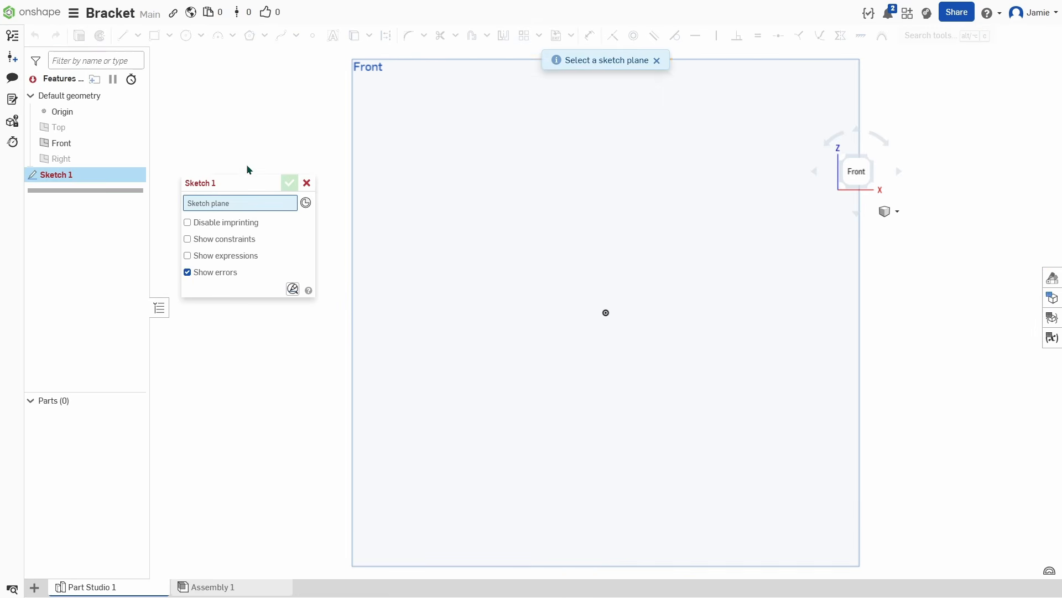
{"action": "left_click", "coordinate": [372, 237]}
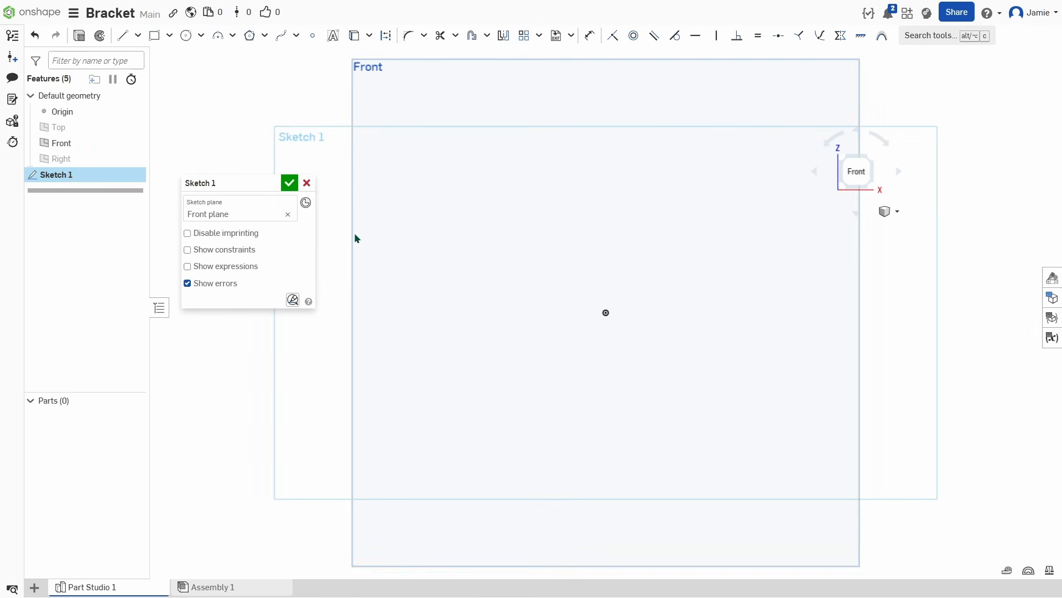
Sketch a vertical line about 1.91 in long down to the origin and a 2 in horizontal line from the origin to the right
{"action": "left_click", "coordinate": [123, 36]}
{"action": "left_click", "coordinate": [603, 150]}
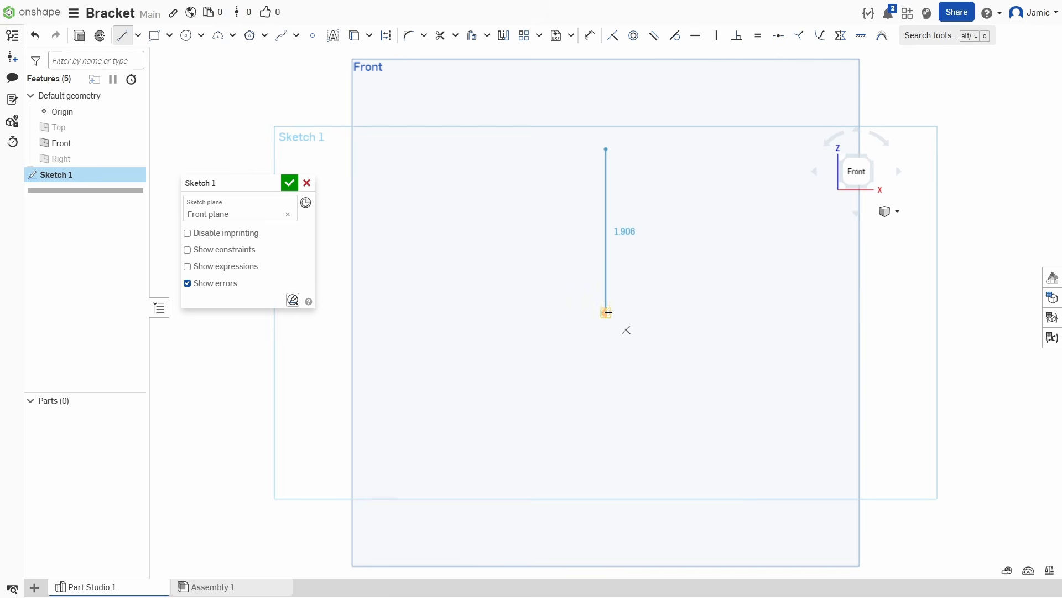
{"action": "left_click", "coordinate": [606, 313]}
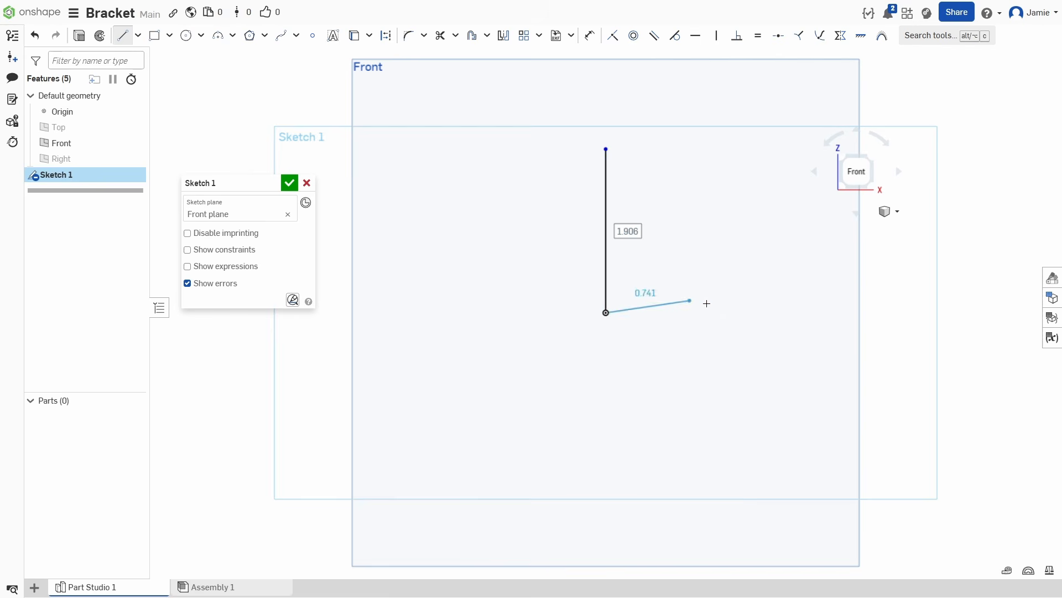
{"action": "left_click", "coordinate": [790, 313]}
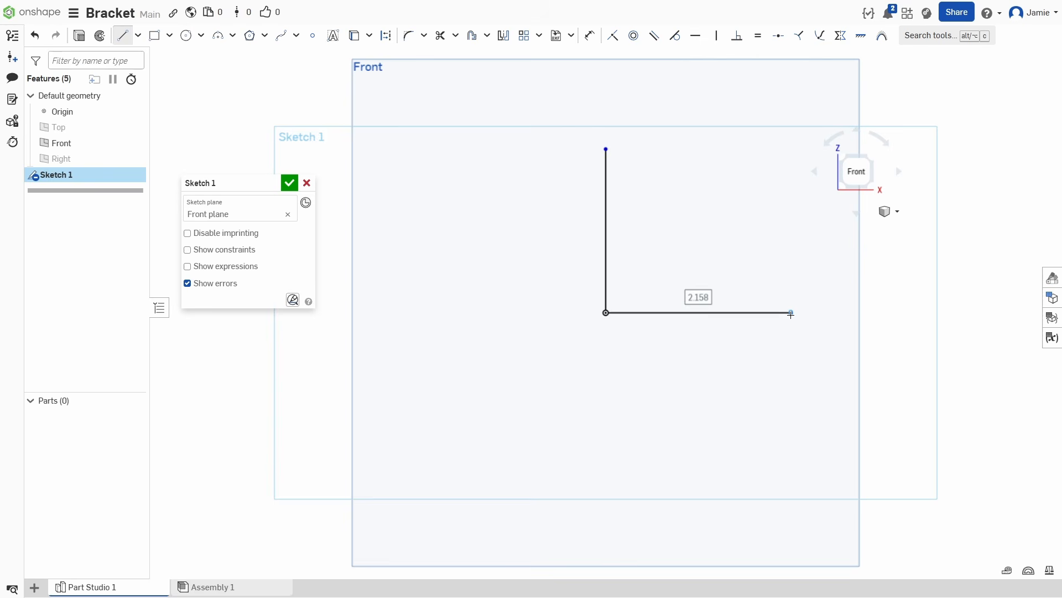
{"action": "type", "text": "2"}
{"action": "key", "text": "Return"}
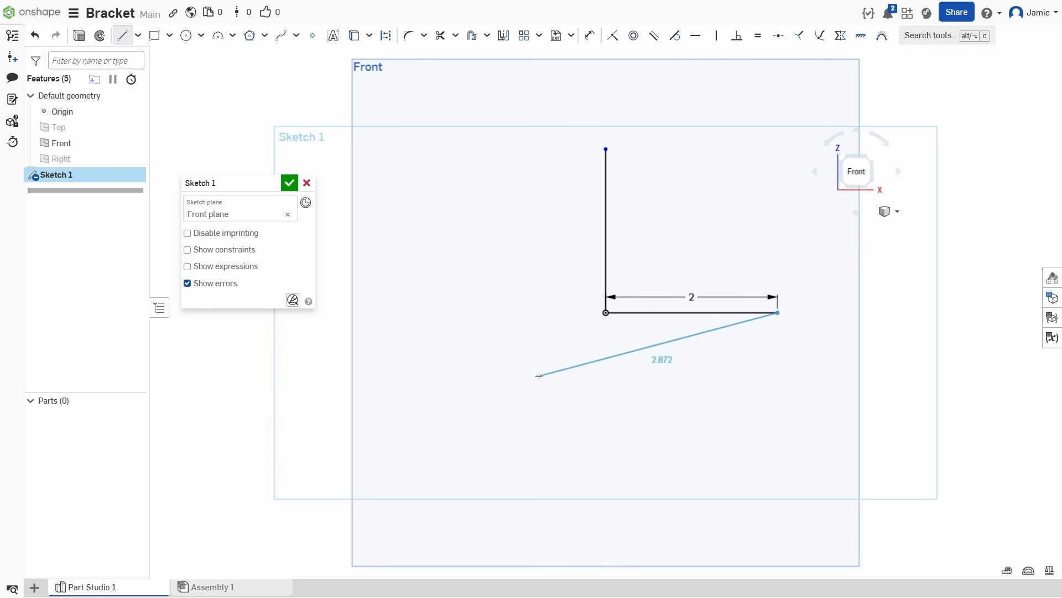
{"action": "key", "text": "Escape"}
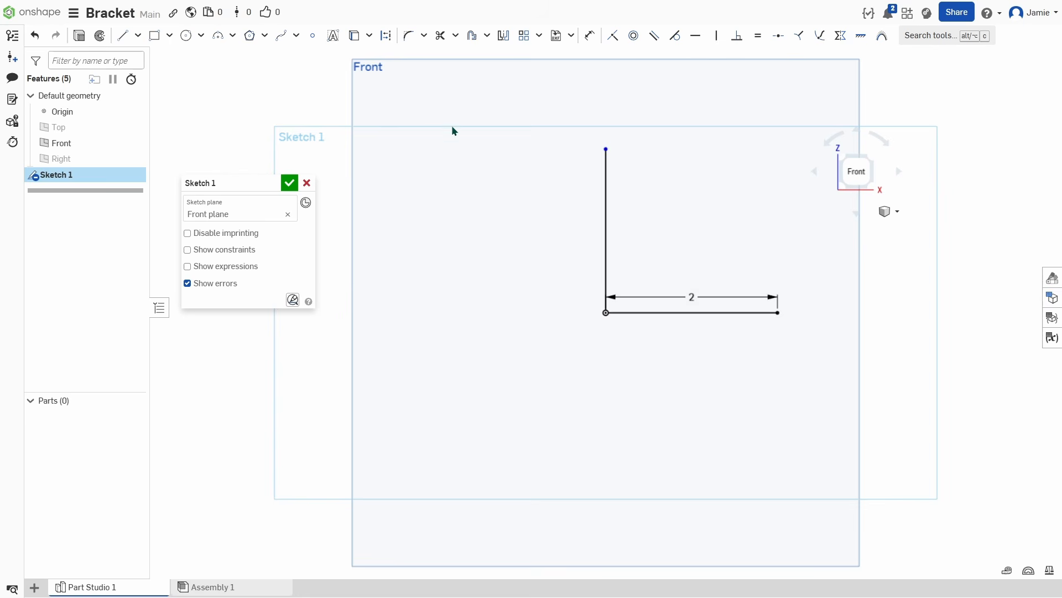
Dimension the vertical line's height from the origin as 2 in
{"action": "left_click", "coordinate": [592, 34]}
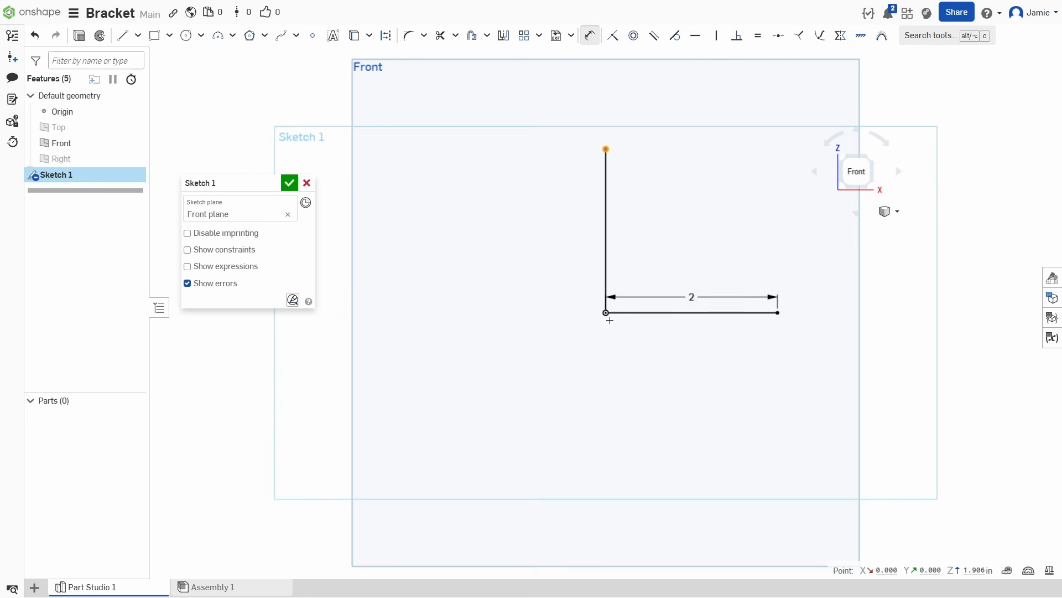
{"action": "left_click", "coordinate": [606, 313]}
{"action": "left_click", "coordinate": [517, 247]}
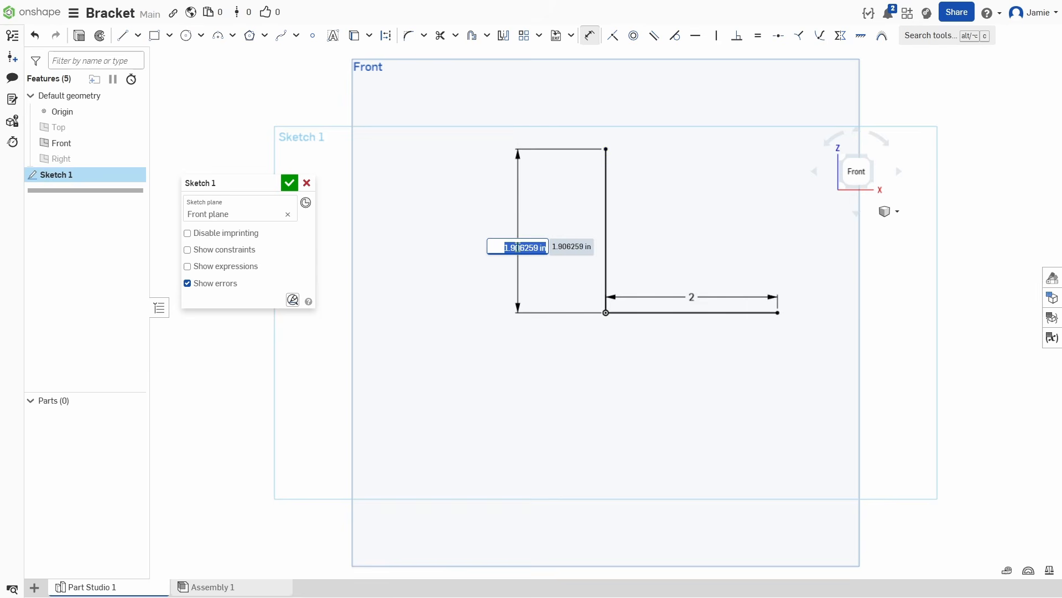
{"action": "type", "text": "2"}
{"action": "key", "text": "Return"}
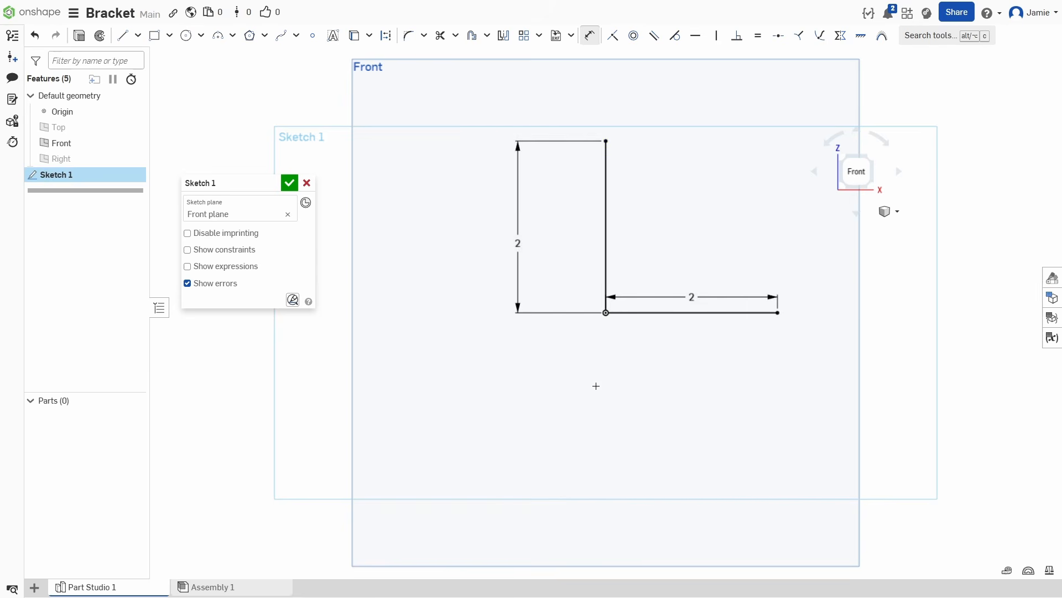
Draw a 0.25 in horizontal line to the right from the upper end of the vertical line
{"action": "middle_click_drag", "start_coordinate": [742, 360], "coordinate": [626, 426]}
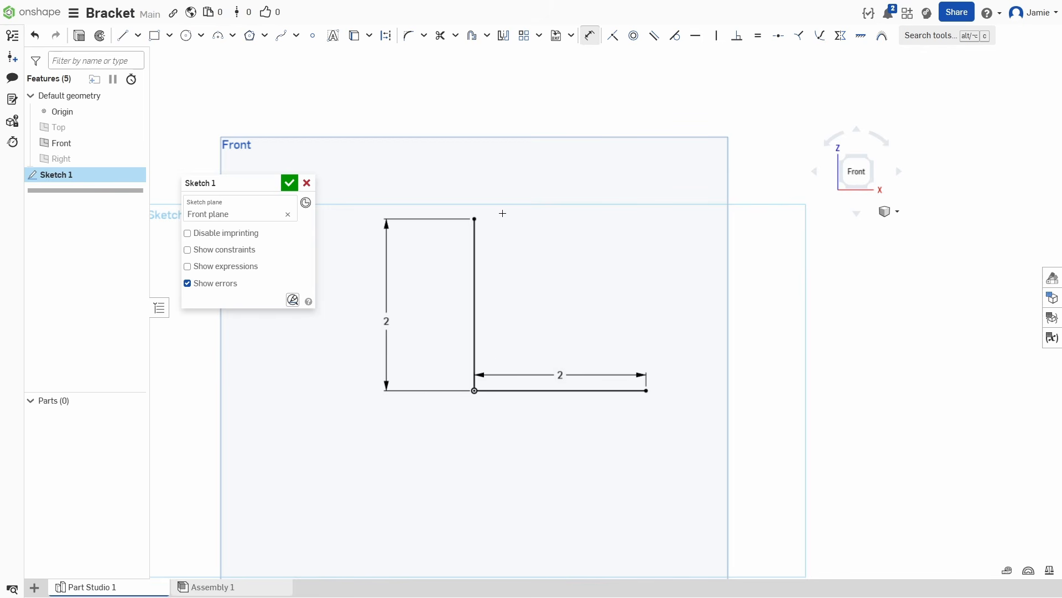
{"action": "key", "text": "l"}
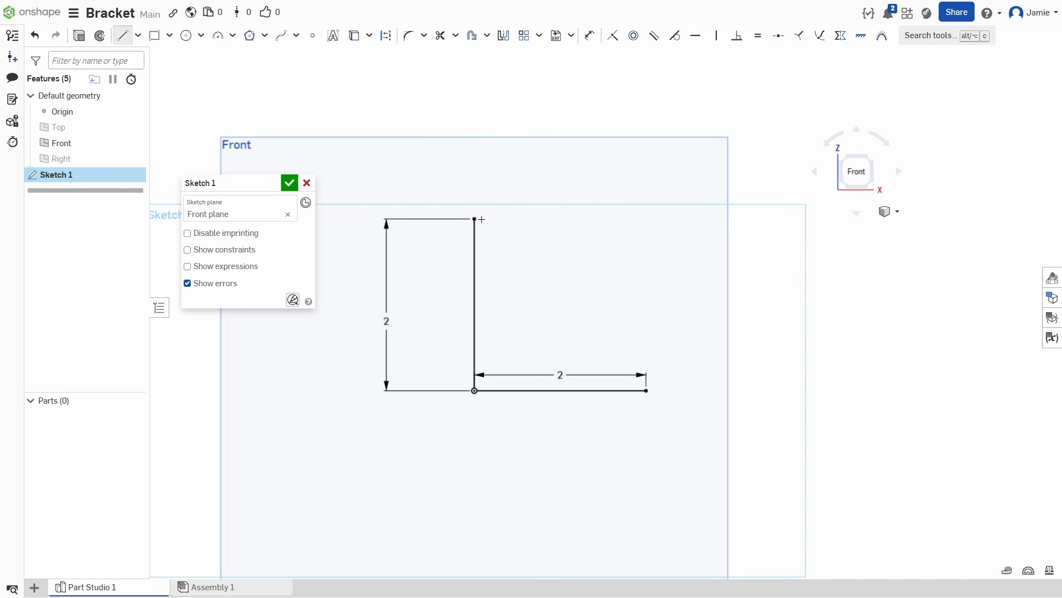
{"action": "left_click", "coordinate": [475, 220]}
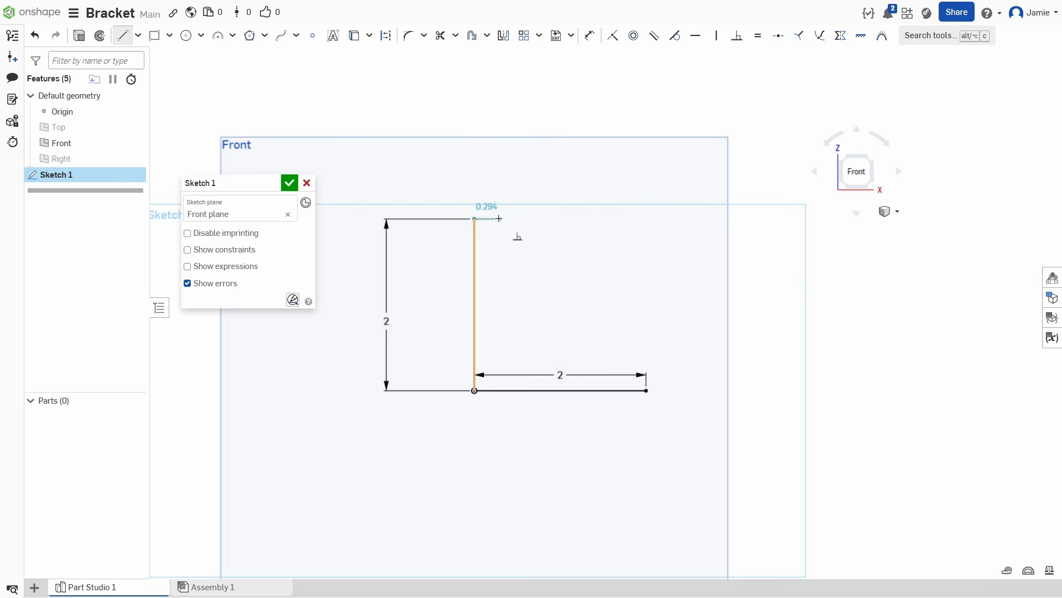
{"action": "left_click", "coordinate": [500, 220]}
{"action": "type", "text": "0.25"}
{"action": "key", "text": "Return"}
{"action": "left_click", "coordinate": [496, 219]}
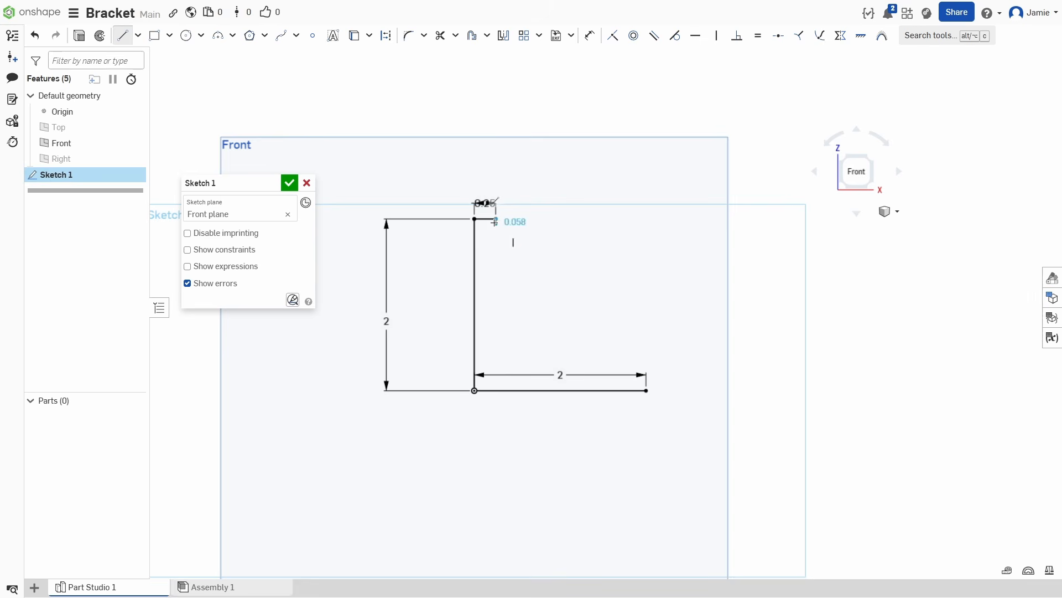
{"action": "key", "text": "a"}
{"action": "key", "text": "l"}
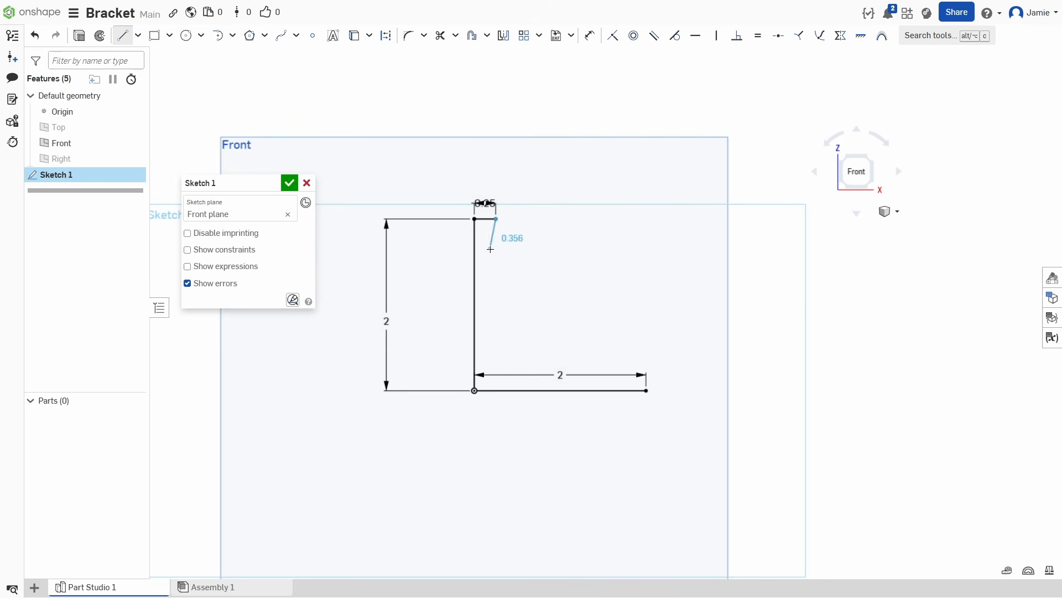
{"action": "key", "text": "a"}
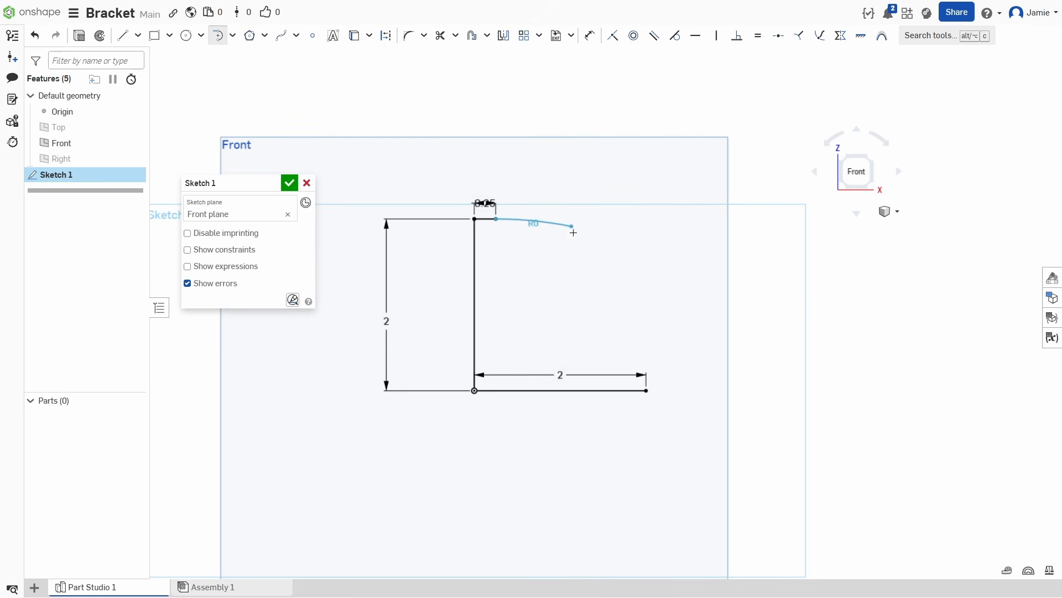
{"action": "key", "text": "l"}
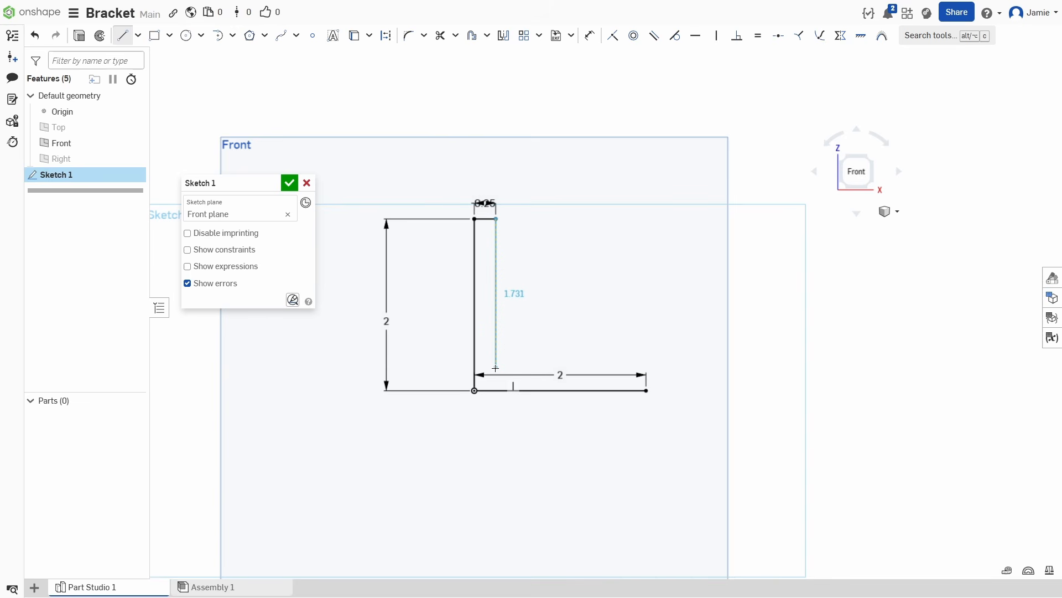
Draw the L profile's inner edges: a vertical line about 1.73 in long and a horizontal line about 1.75 in long above the base line's end
{"action": "left_click", "coordinate": [495, 367]}
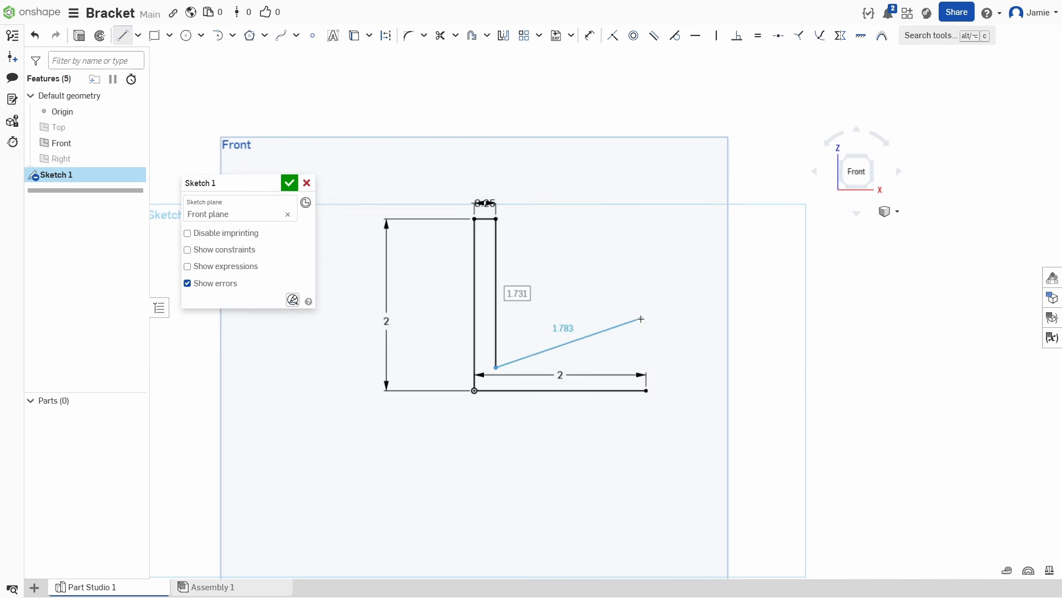
{"action": "left_click", "coordinate": [645, 366]}
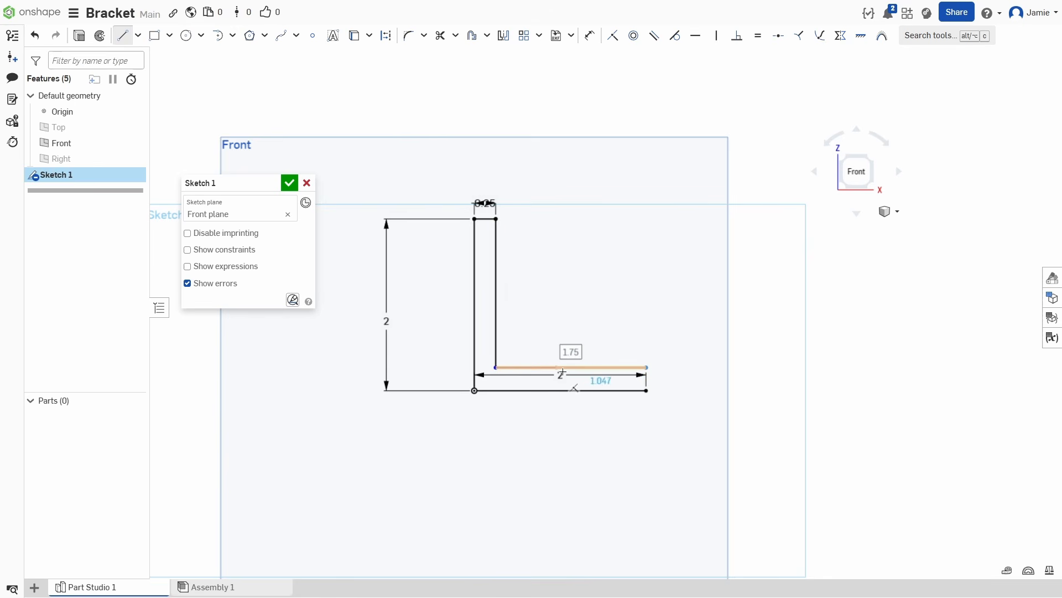
{"action": "key", "text": "Escape"}
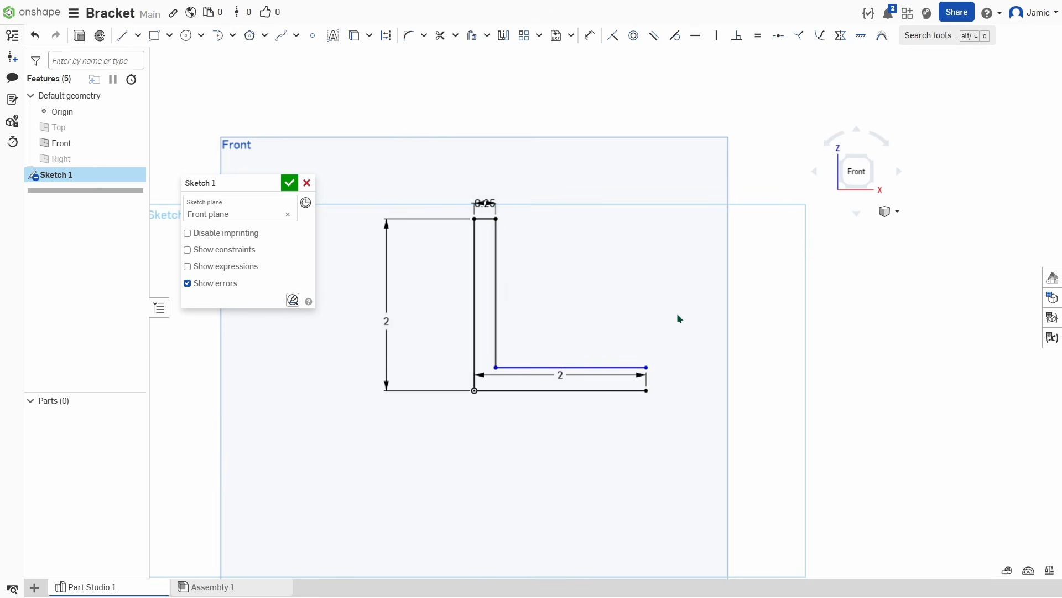
Dimension the distance between the two long horizontal lines of the lower leg as 0.25 in
{"action": "key", "text": "d"}
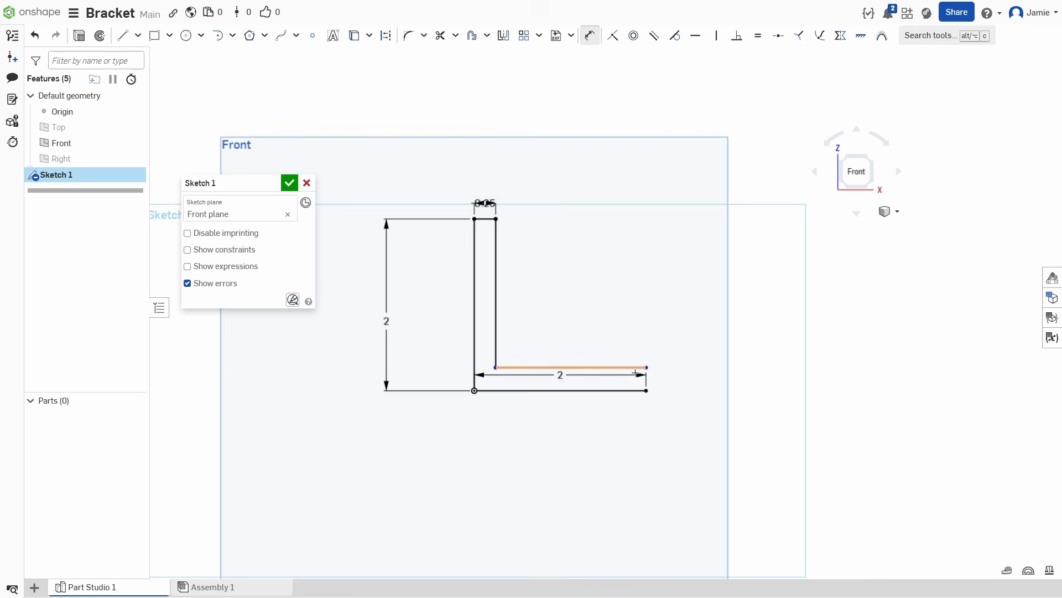
{"action": "left_click", "coordinate": [619, 390]}
{"action": "left_click", "coordinate": [620, 368]}
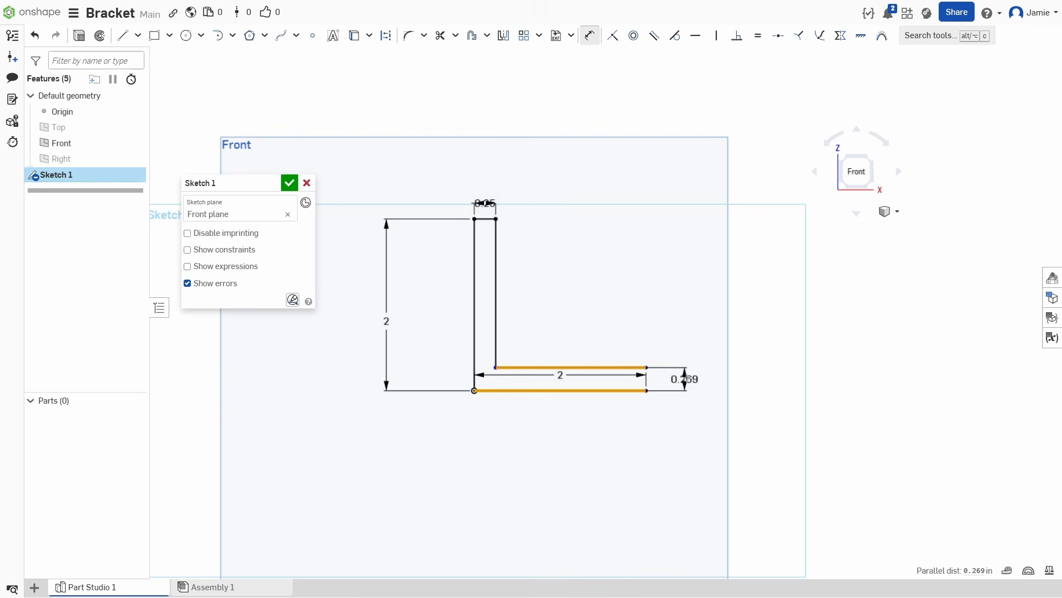
{"action": "left_click", "coordinate": [688, 376]}
{"action": "type", "text": "0.25"}
{"action": "key", "text": "Return"}
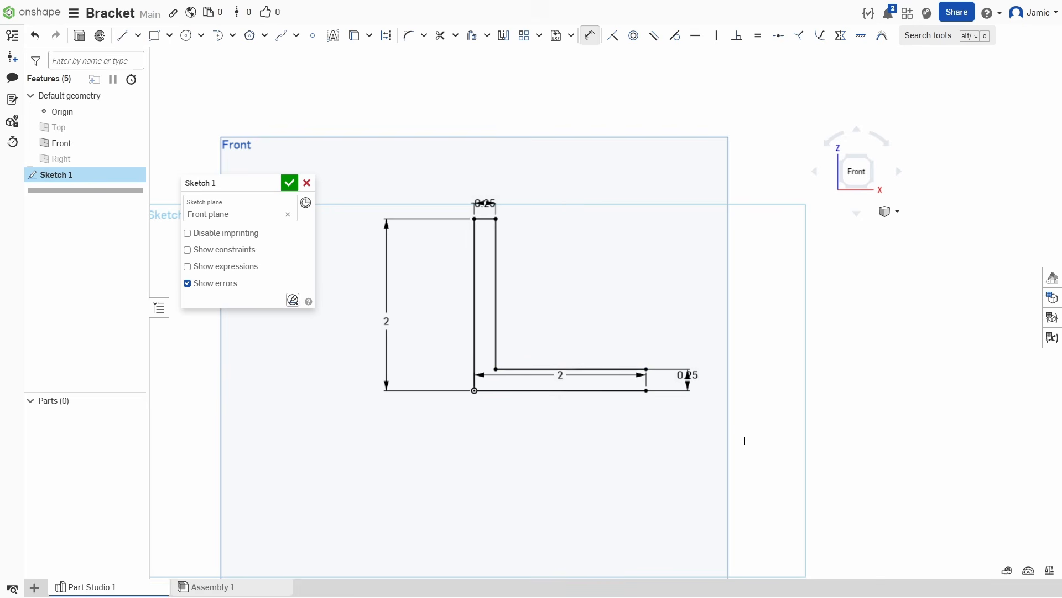
Close the L profile with a vertical line joining the right endpoints of the two lower horizontal lines
{"action": "scroll", "coordinate": [650, 376], "scroll_direction": "up", "scroll_amount": 5}
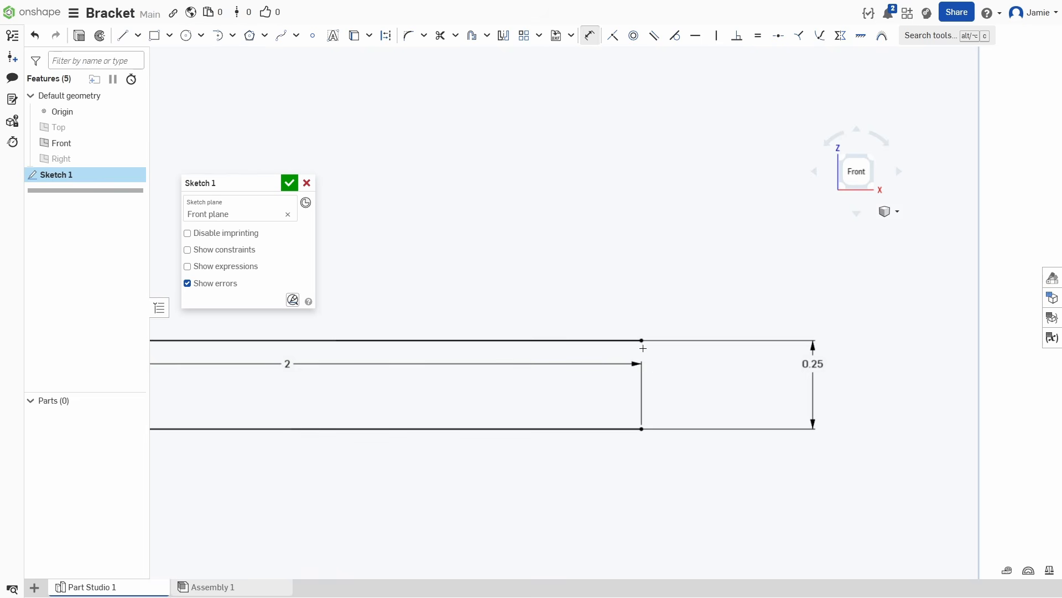
{"action": "key", "text": "l"}
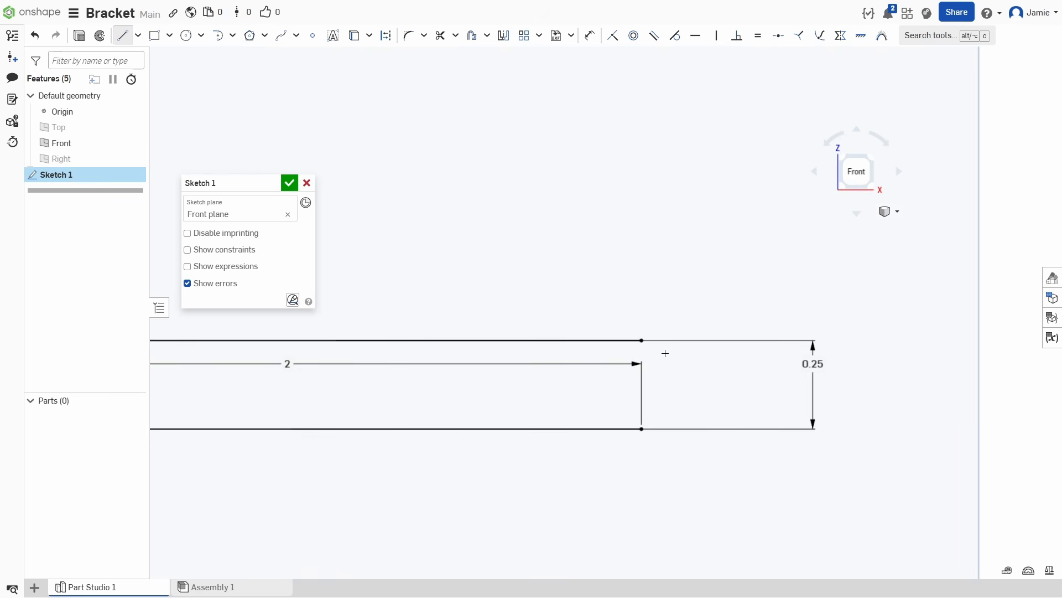
{"action": "left_click", "coordinate": [641, 340]}
{"action": "left_click", "coordinate": [642, 429]}
{"action": "scroll", "coordinate": [650, 480], "scroll_direction": "down", "scroll_amount": 5}
{"action": "scroll", "coordinate": [659, 454], "scroll_direction": "up", "scroll_amount": 1}
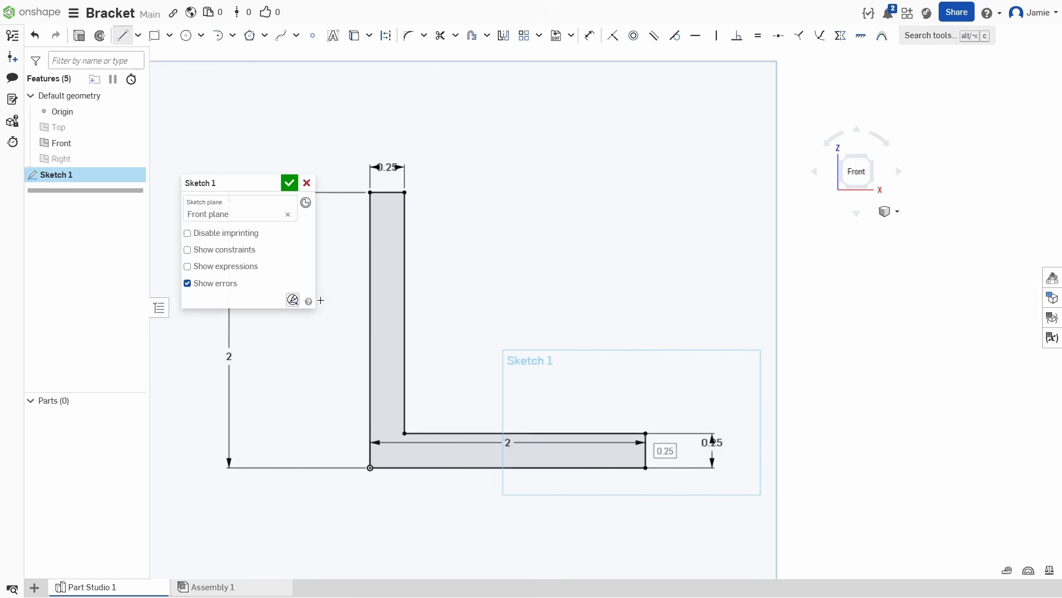
Draw a diagonal line about 1.76 in long from the vertical leg's inner edge to the horizontal leg's inner edge
{"action": "scroll", "coordinate": [361, 352], "scroll_direction": "down", "scroll_amount": 3}
{"action": "scroll", "coordinate": [388, 382], "scroll_direction": "up", "scroll_amount": 2}
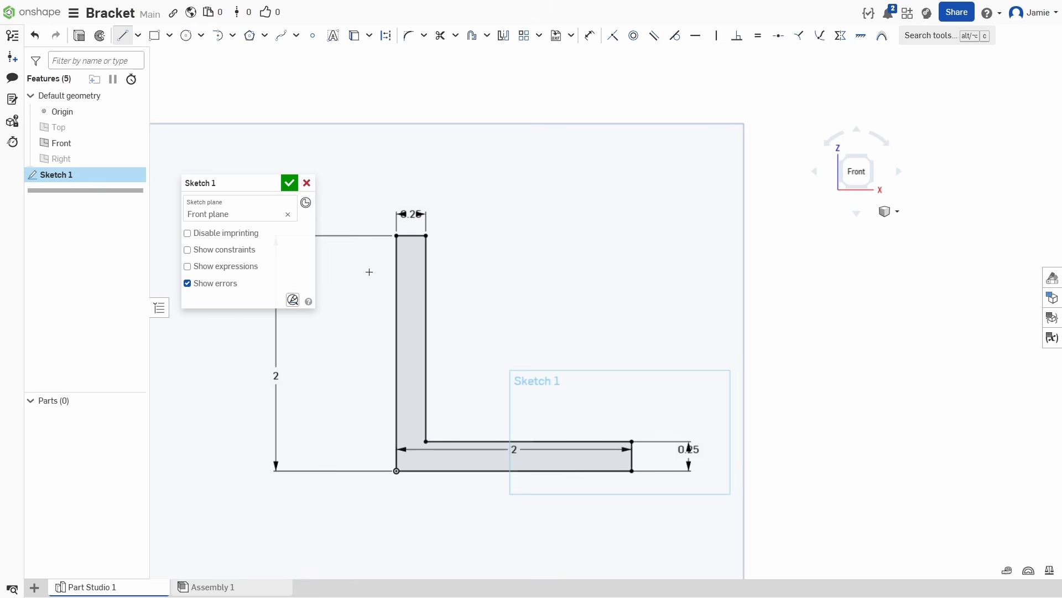
{"action": "left_click", "coordinate": [425, 301]}
{"action": "left_click", "coordinate": [578, 442]}
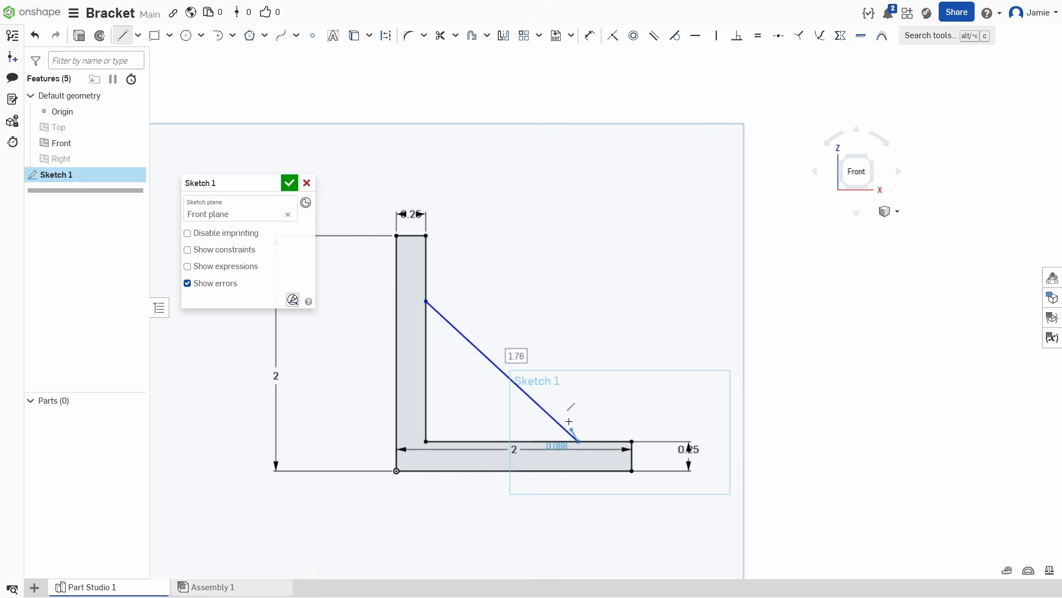
{"action": "key", "text": "Escape"}
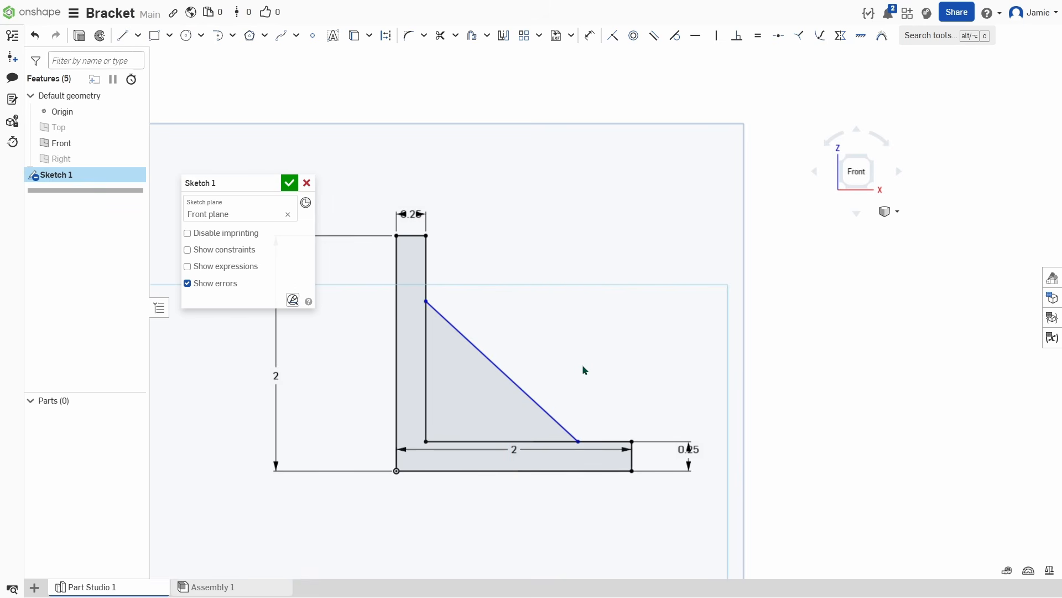
Dimension the vertical distance from the L's inner corner to the diagonal line's upper endpoint as 1 in
{"action": "key", "text": "u"}
{"action": "left_click", "coordinate": [427, 441]}
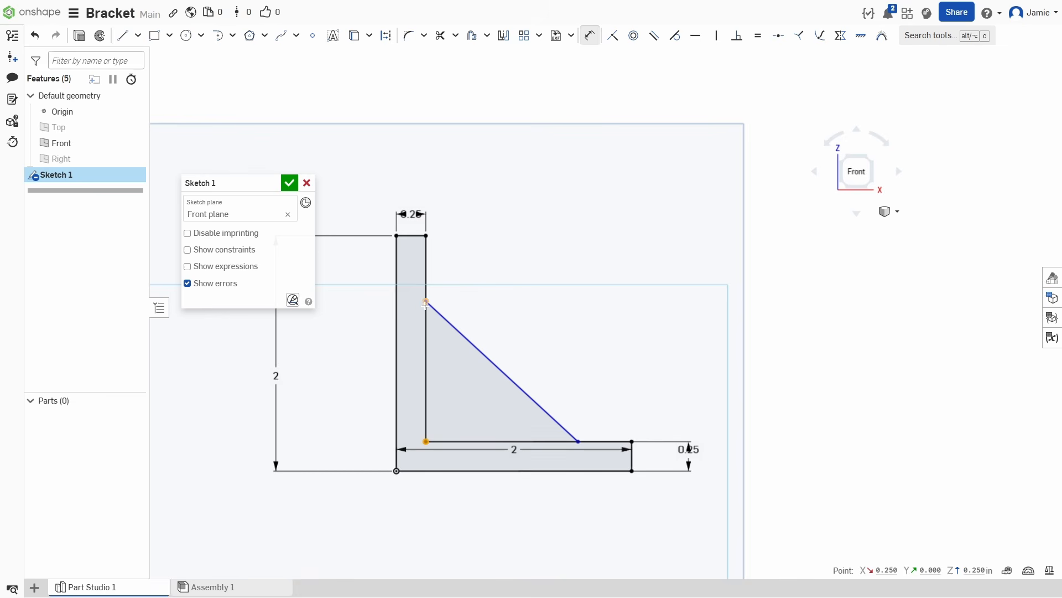
{"action": "left_click", "coordinate": [425, 303]}
{"action": "left_click", "coordinate": [369, 387]}
{"action": "type", "text": "1"}
{"action": "key", "text": "Return"}
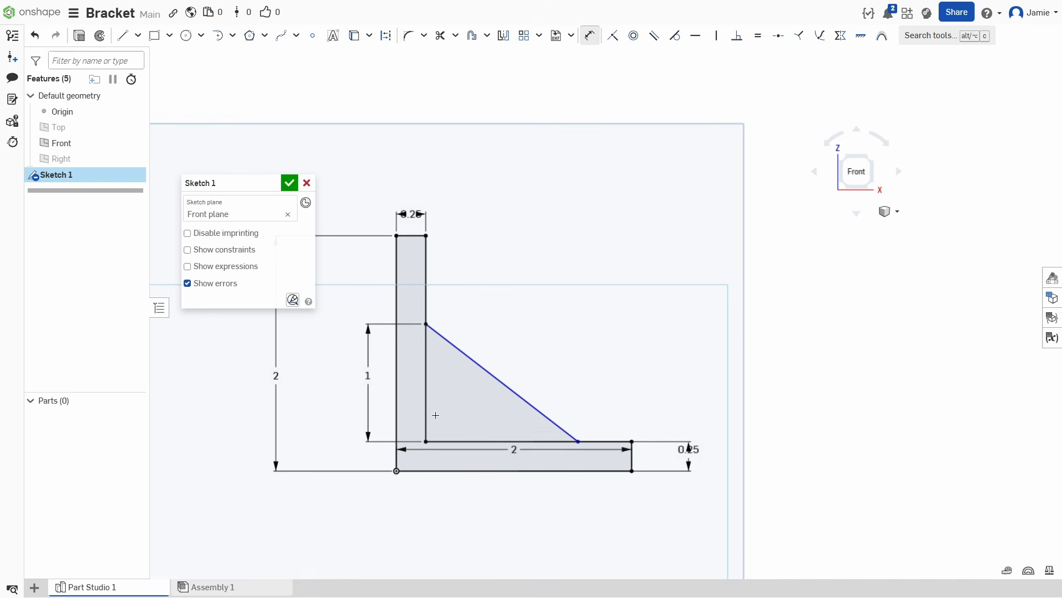
Dimension the horizontal distance from the L's inner corner to the diagonal line's lower endpoint as 1 in
{"action": "left_click", "coordinate": [573, 441]}
{"action": "left_click", "coordinate": [426, 441]}
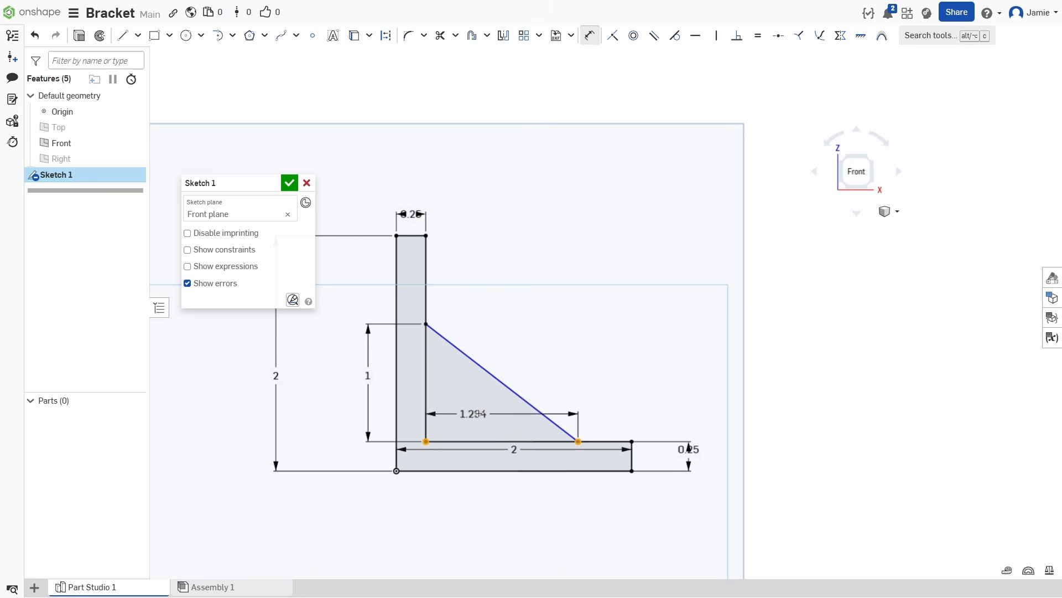
{"action": "left_click", "coordinate": [503, 325]}
{"action": "type", "text": "1"}
{"action": "key", "text": "Return"}
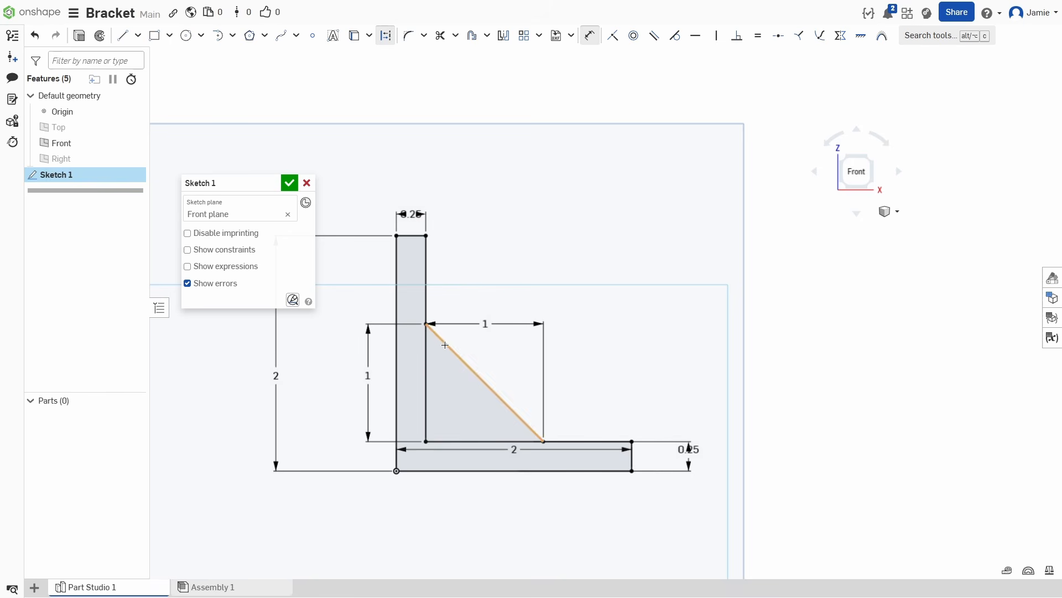
Convert the diagonal line to construction geometry and finish the profile sketch
{"action": "left_click", "coordinate": [485, 383]}
{"action": "key", "text": "Escape"}
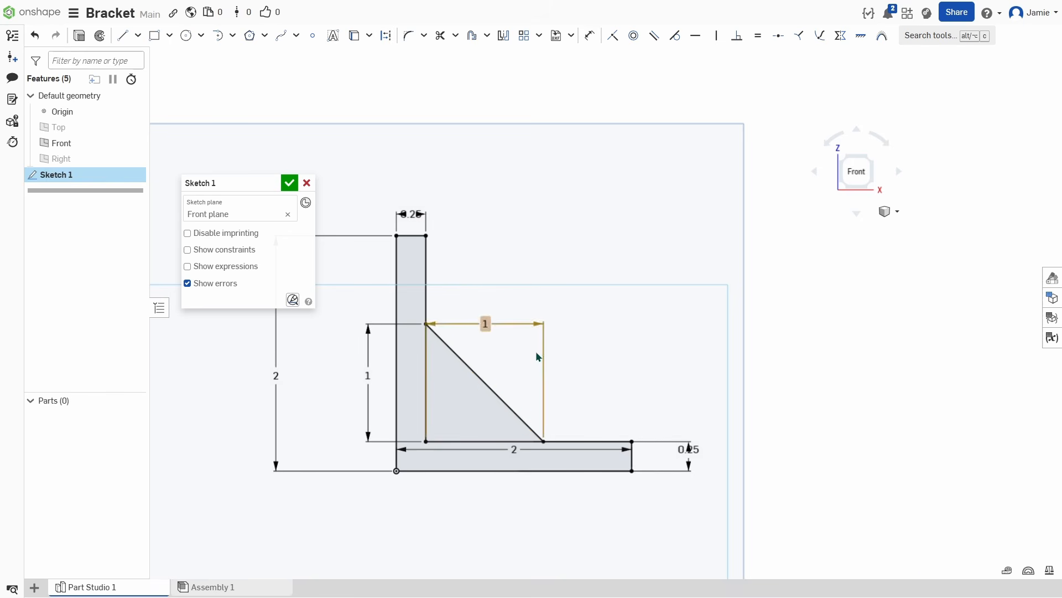
{"action": "left_click", "coordinate": [456, 353]}
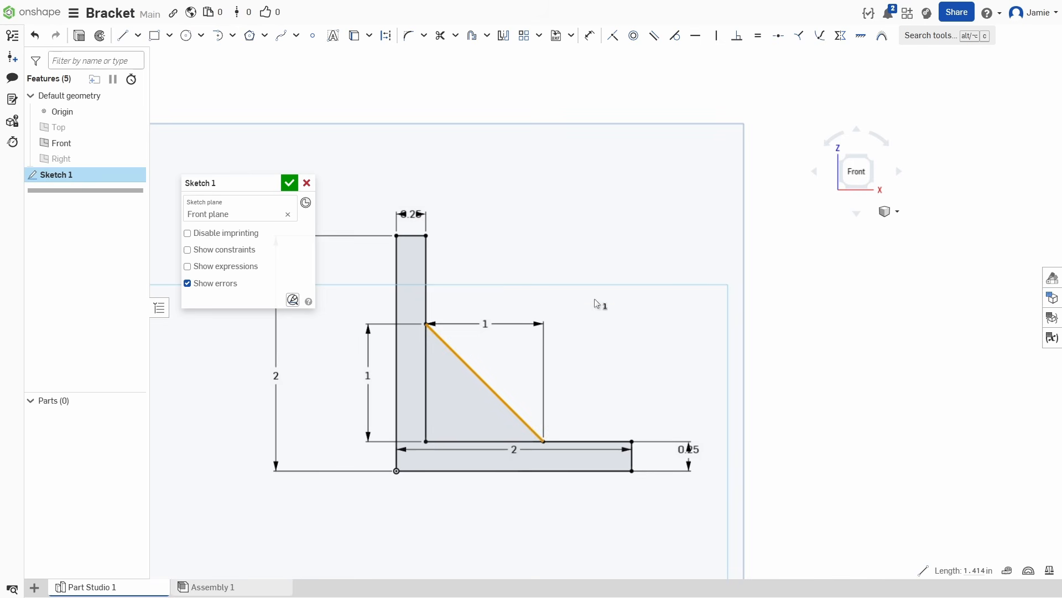
{"action": "left_click", "coordinate": [385, 35]}
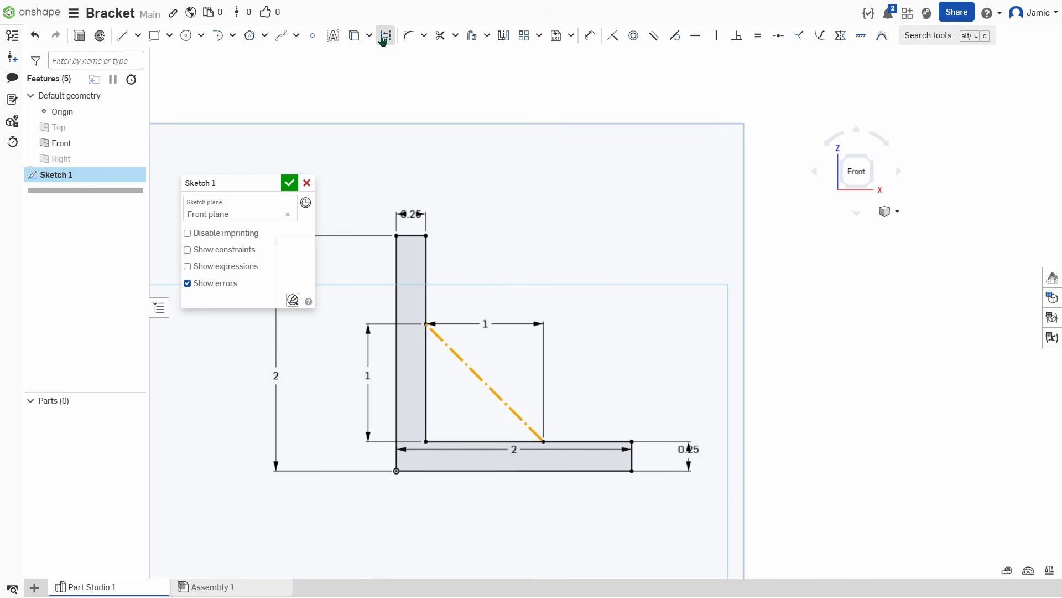
{"action": "left_click", "coordinate": [782, 317]}
{"action": "right_click_drag", "start_coordinate": [812, 347], "coordinate": [768, 362]}
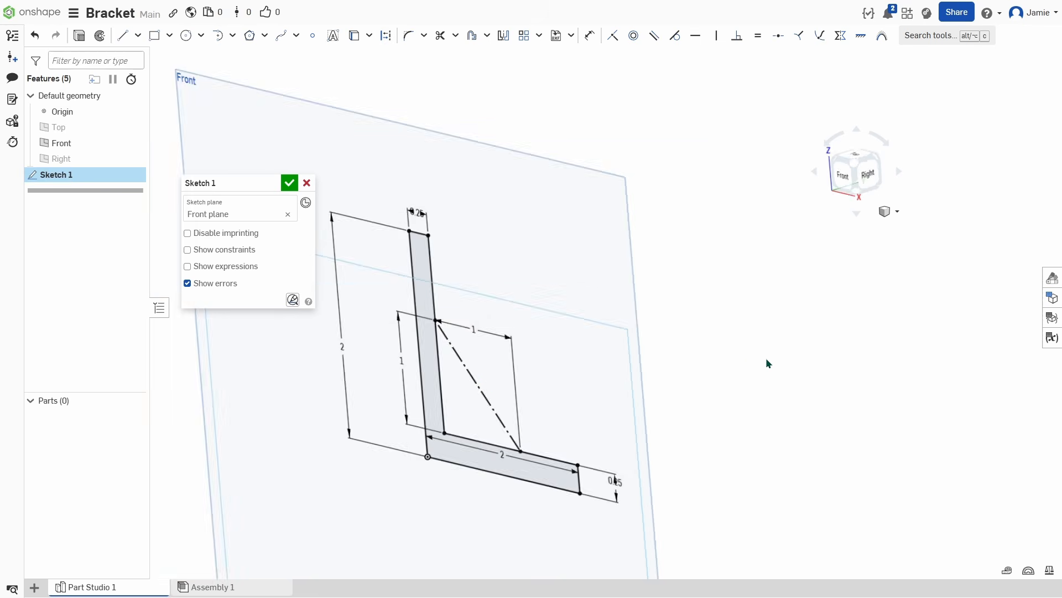
{"action": "key", "text": "n"}
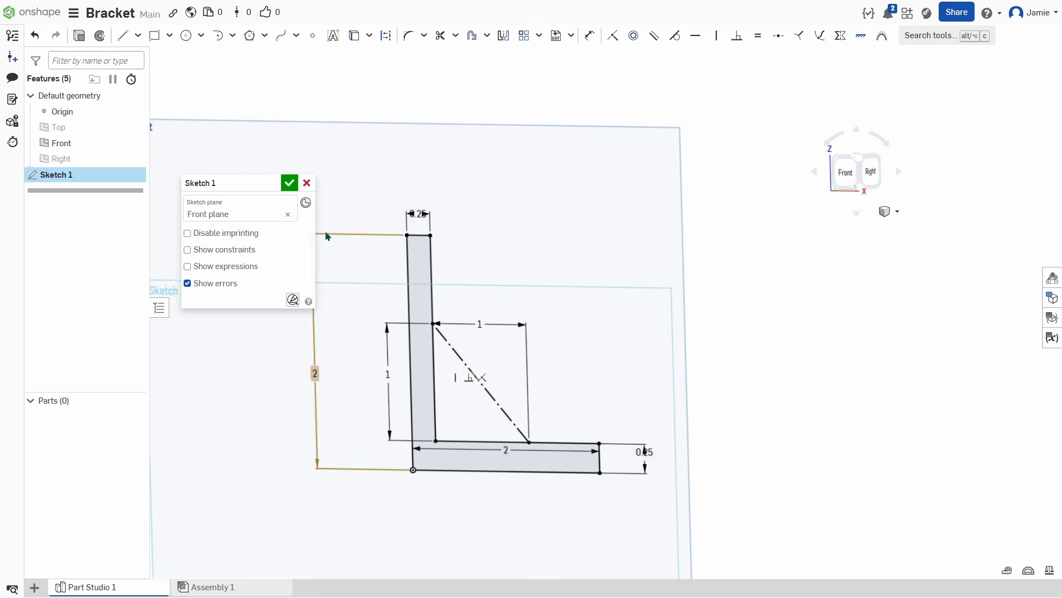
{"action": "left_click", "coordinate": [288, 185]}
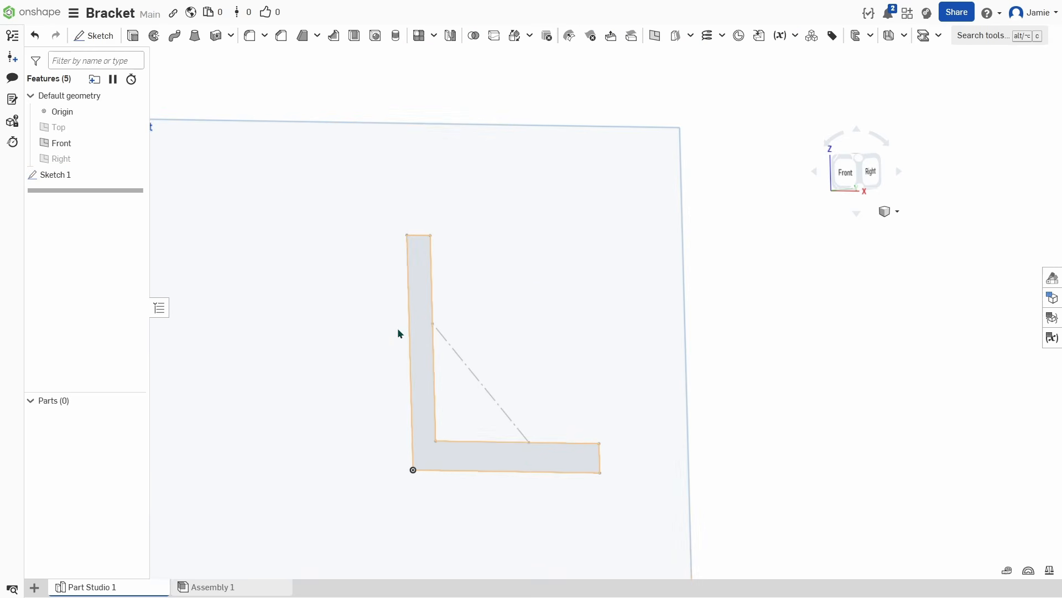
Extrude the L-shaped region as a new solid, blind with a 1 in depth, symmetric about the sketch plane
{"action": "left_click", "coordinate": [133, 37]}
{"action": "left_click", "coordinate": [420, 307]}
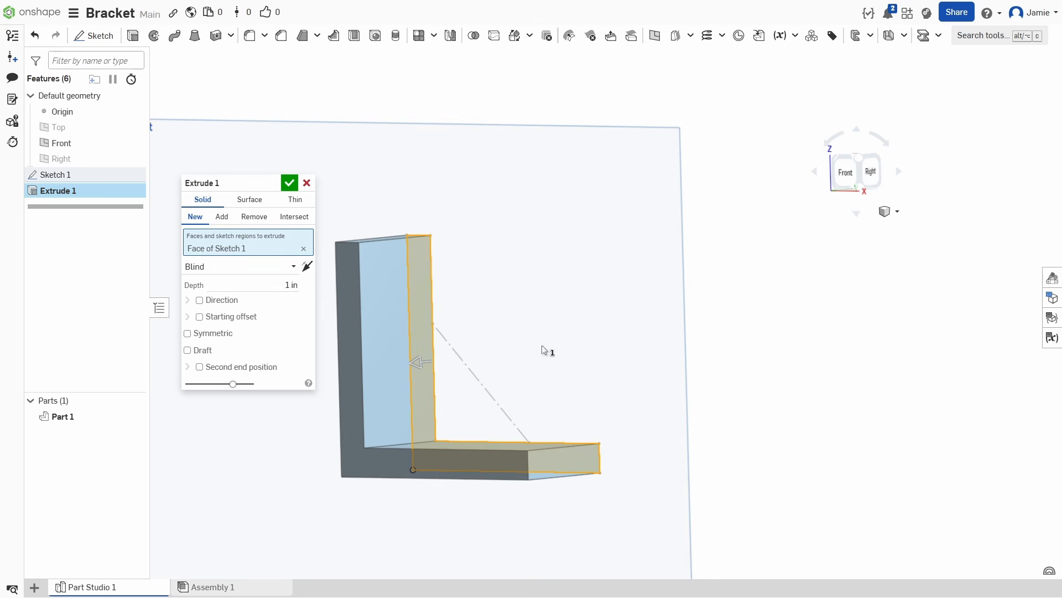
{"action": "right_click_drag", "start_coordinate": [516, 423], "coordinate": [629, 421]}
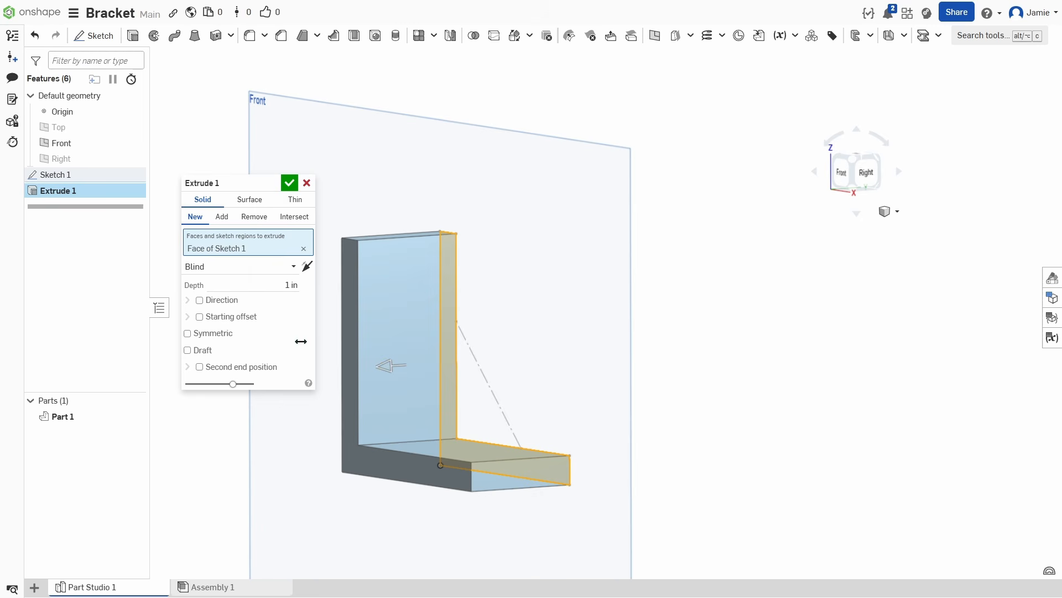
{"action": "left_click", "coordinate": [187, 333]}
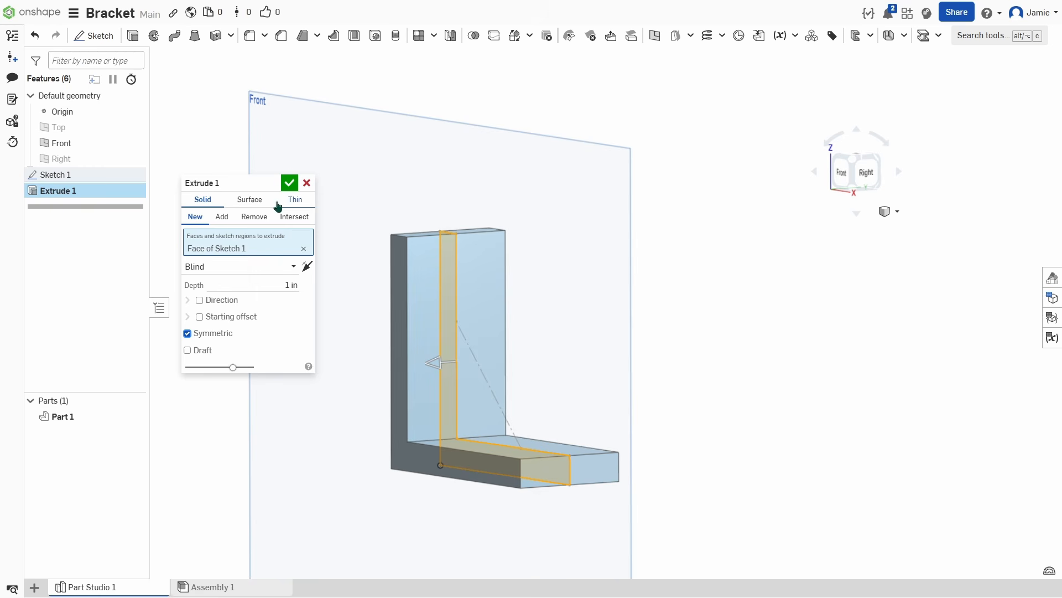
{"action": "left_click", "coordinate": [289, 183]}
{"action": "mouse_move", "coordinate": [320, 398]}
{"action": "right_mouse_down"}
{"action": "mouse_move", "coordinate": [318, 423]}
{"action": "mouse_move", "coordinate": [355, 427]}
{"action": "mouse_move", "coordinate": [332, 394]}
{"action": "right_mouse_up"}
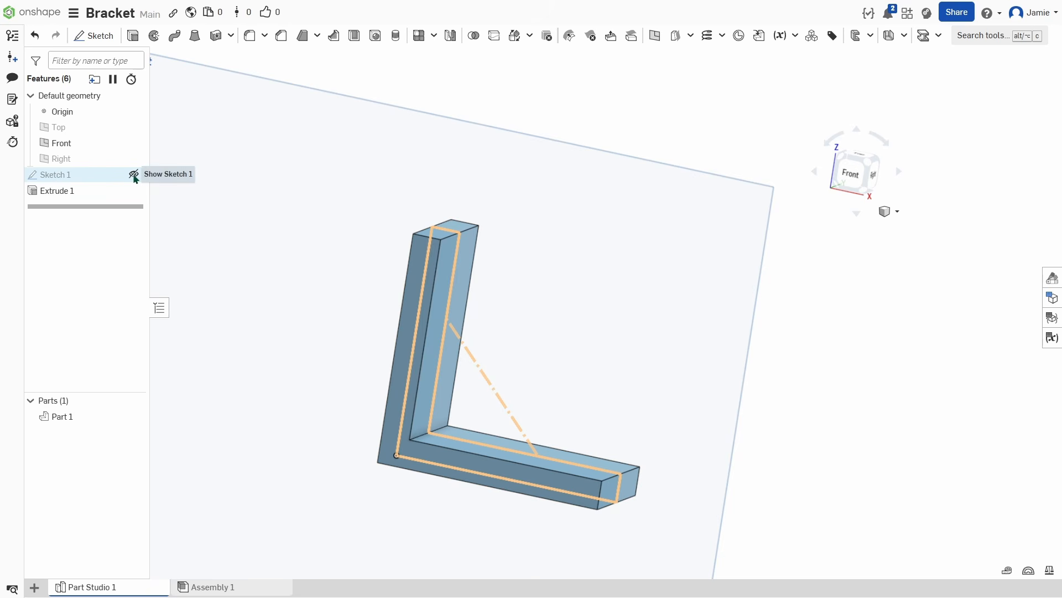
Make Sketch 1 visible again and inspect the bracket from an isometric angle
{"action": "left_click", "coordinate": [133, 175]}
{"action": "mouse_move", "coordinate": [265, 353]}
{"action": "right_mouse_down"}
{"action": "mouse_move", "coordinate": [244, 339]}
{"action": "mouse_move", "coordinate": [245, 362]}
{"action": "mouse_move", "coordinate": [196, 329]}
{"action": "mouse_move", "coordinate": [215, 362]}
{"action": "mouse_move", "coordinate": [206, 353]}
{"action": "right_mouse_up"}
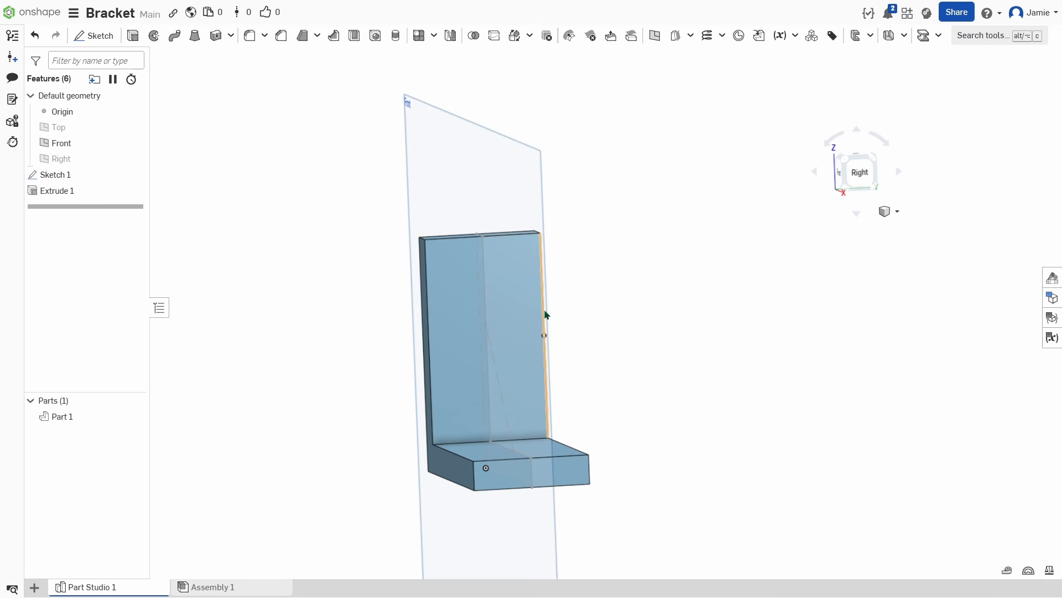
{"action": "key", "text": "shift+7"}
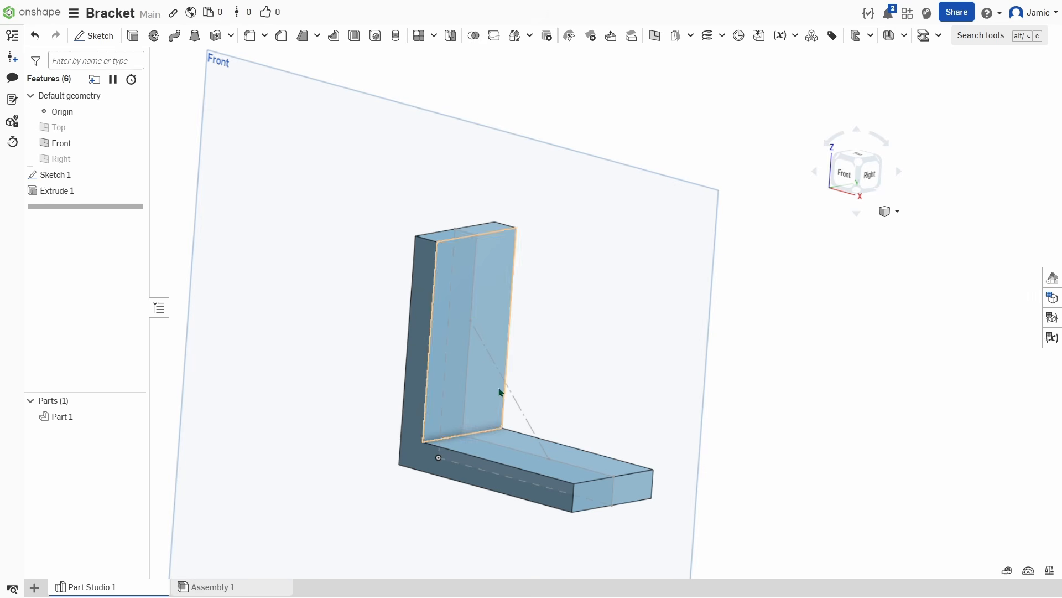
{"action": "right_click_drag", "start_coordinate": [571, 345], "coordinate": [542, 349]}
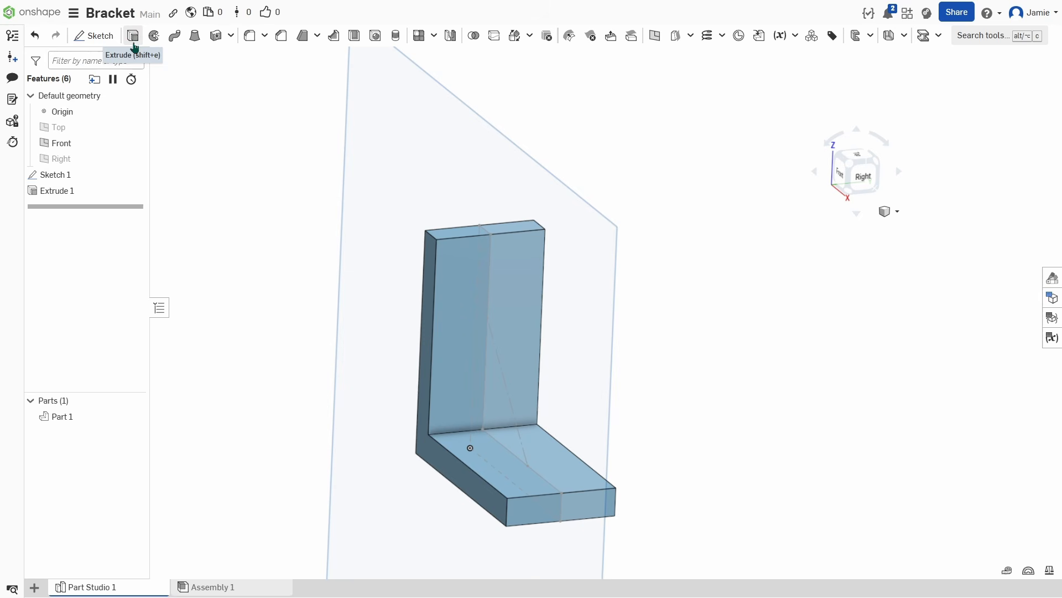
Start a new sketch on the inner face of the bracket's vertical leg and view it straight on from the right
{"action": "left_click", "coordinate": [100, 36]}
{"action": "left_click", "coordinate": [455, 268]}
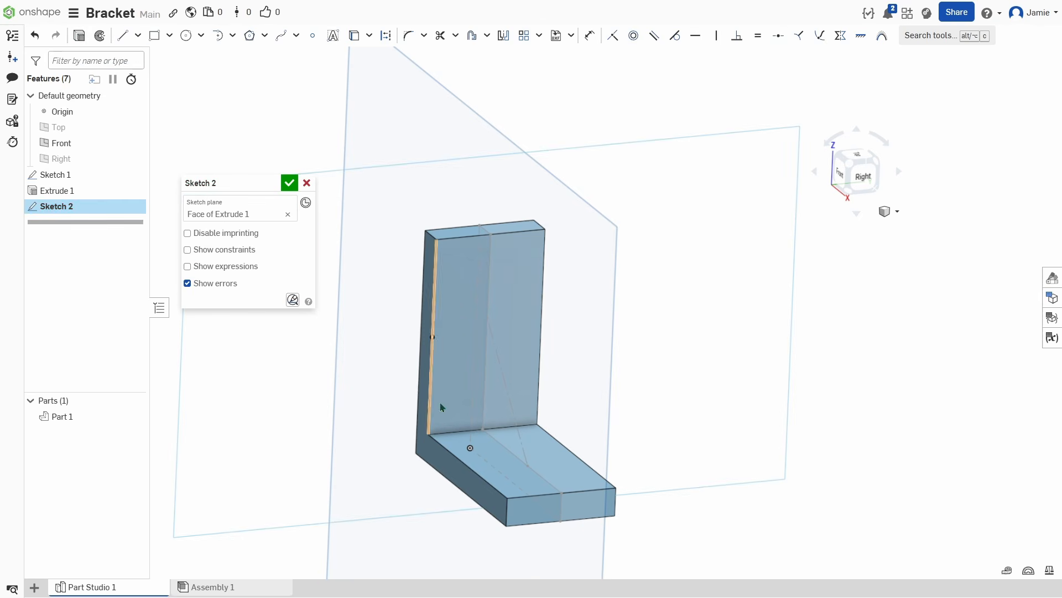
{"action": "left_click", "coordinate": [862, 175]}
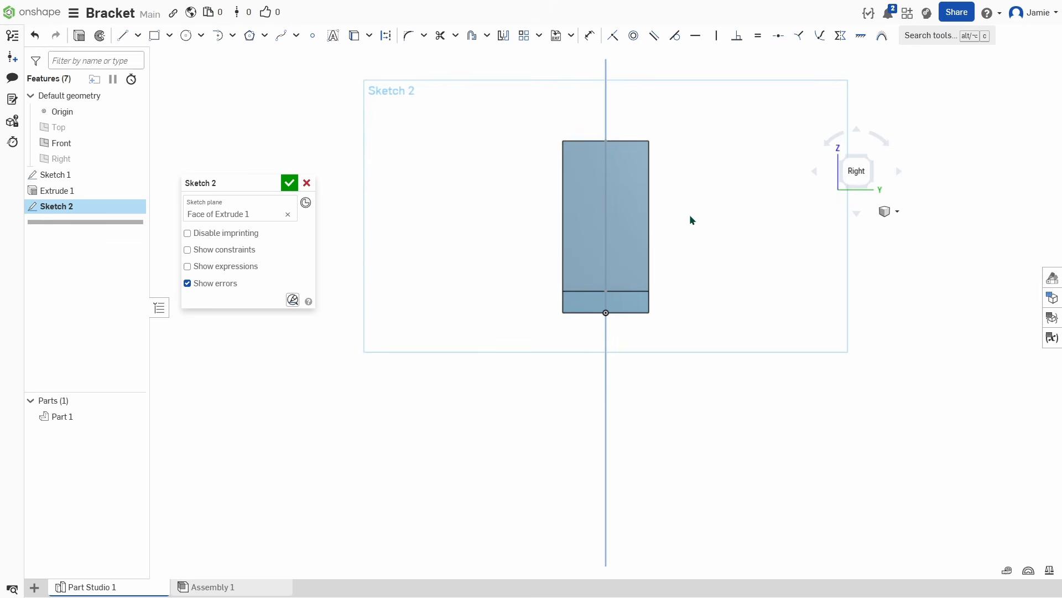
{"action": "middle_click_drag", "start_coordinate": [689, 220], "coordinate": [606, 284]}
{"action": "scroll", "coordinate": [527, 254], "scroll_direction": "up", "scroll_amount": 3}
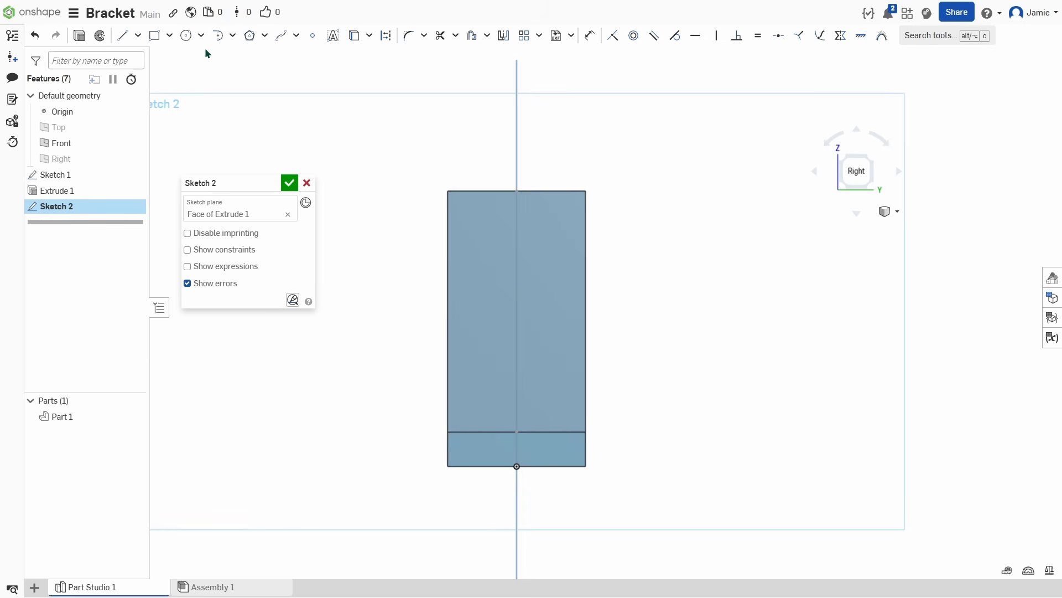
Draw a three-point arc of about 0.618 in radius between the vertical leg's side edges, curving downward with its lowest point on the centerline
{"action": "left_click", "coordinate": [232, 35]}
{"action": "left_click", "coordinate": [238, 78]}
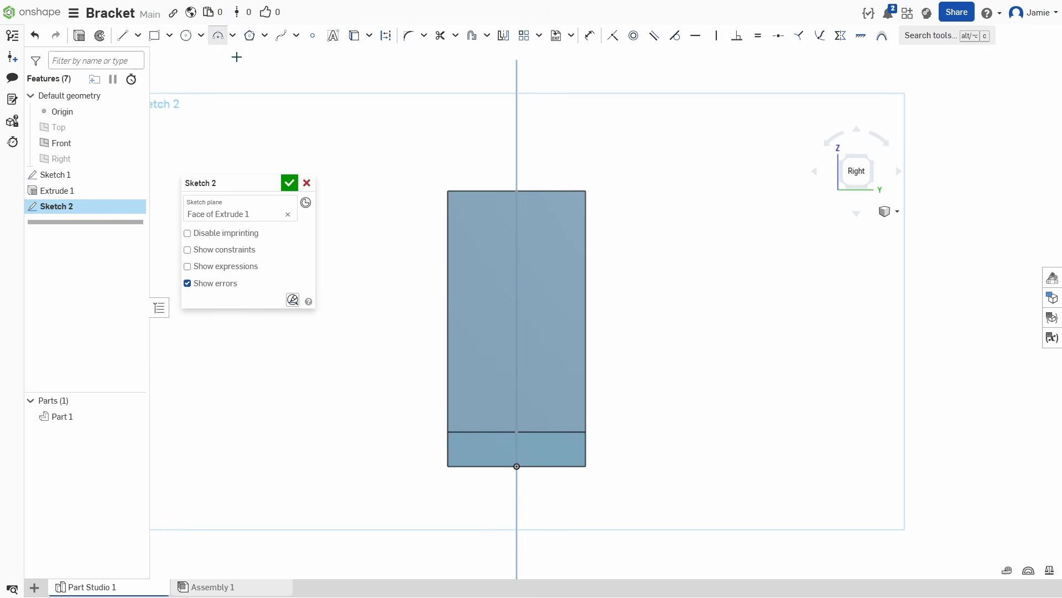
{"action": "left_click", "coordinate": [449, 259]}
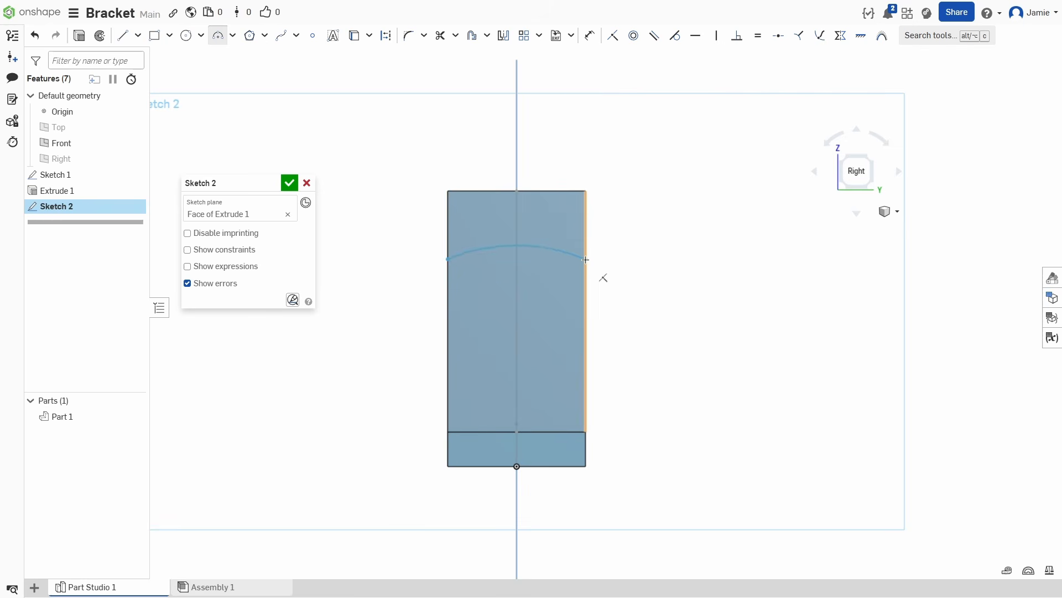
{"action": "left_click", "coordinate": [585, 259]}
{"action": "left_click", "coordinate": [517, 293]}
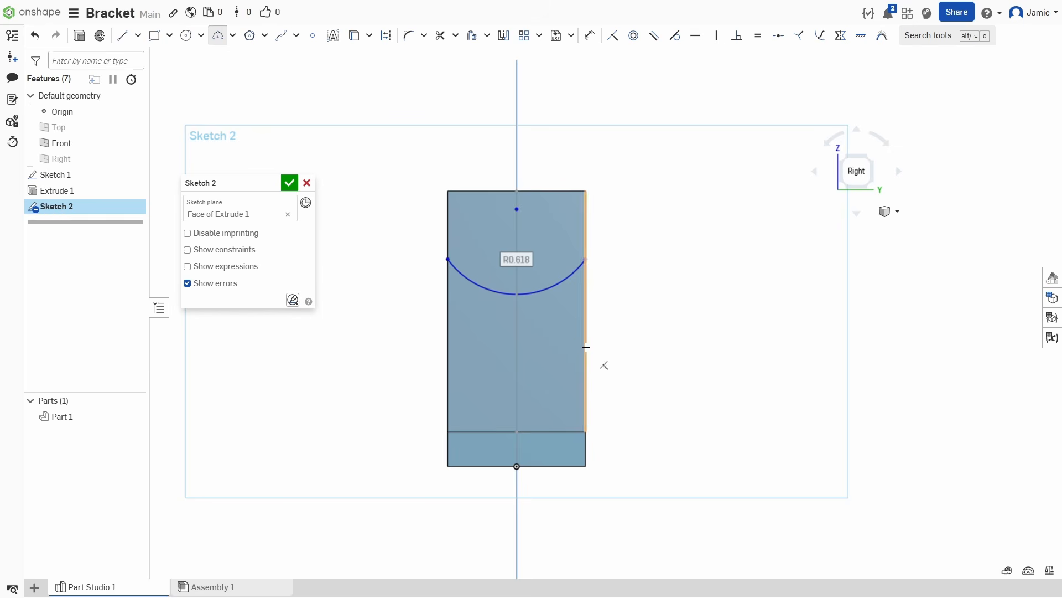
Dimension the arc's radius as 0.6 in
{"action": "key", "text": "d"}
{"action": "left_click", "coordinate": [551, 289]}
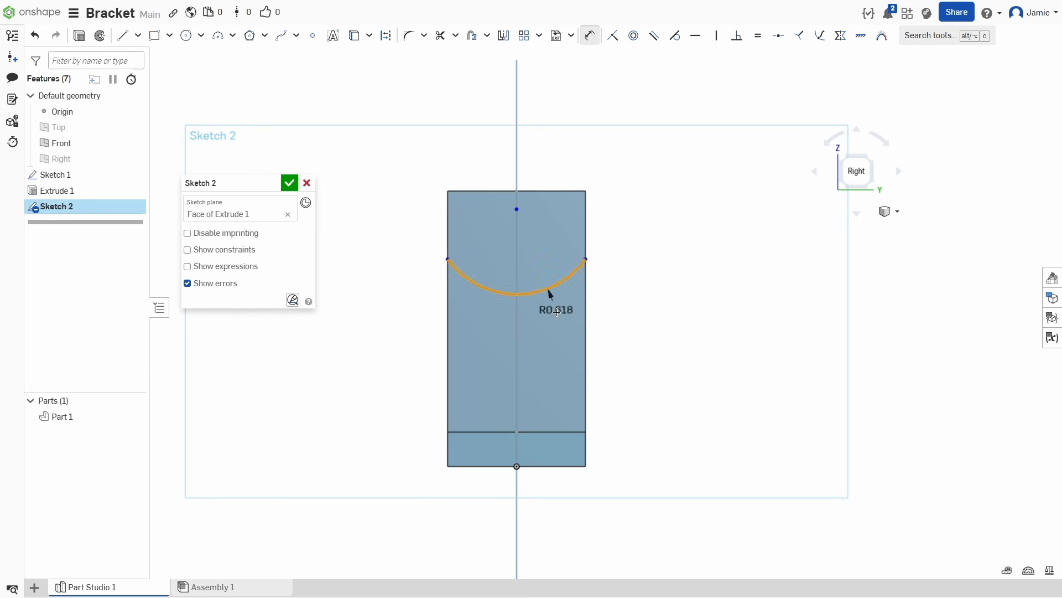
{"action": "left_click", "coordinate": [554, 320]}
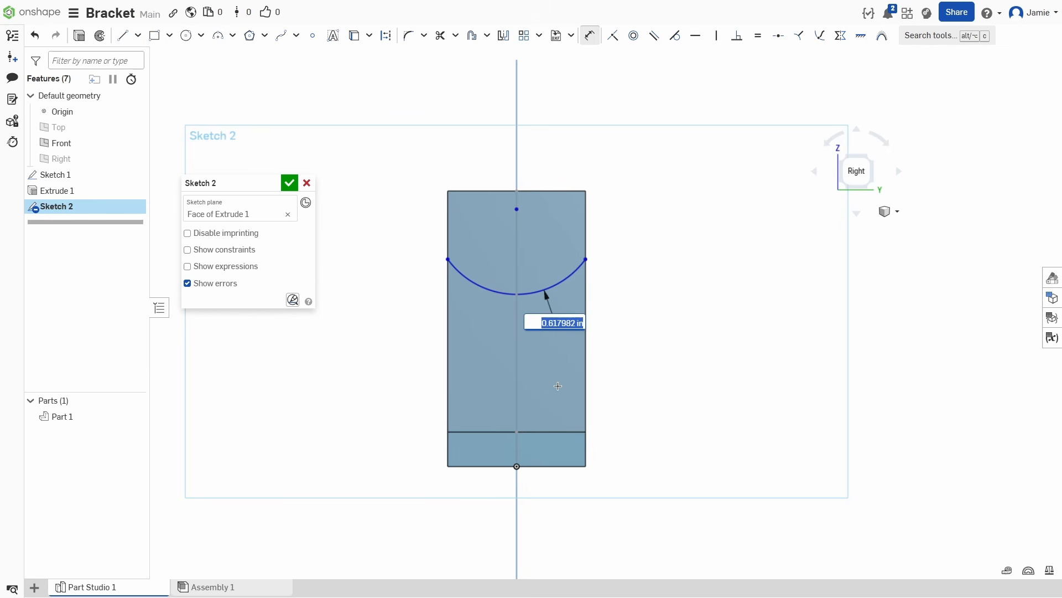
{"action": "type", "text": "0.6"}
{"action": "key", "text": "Return"}
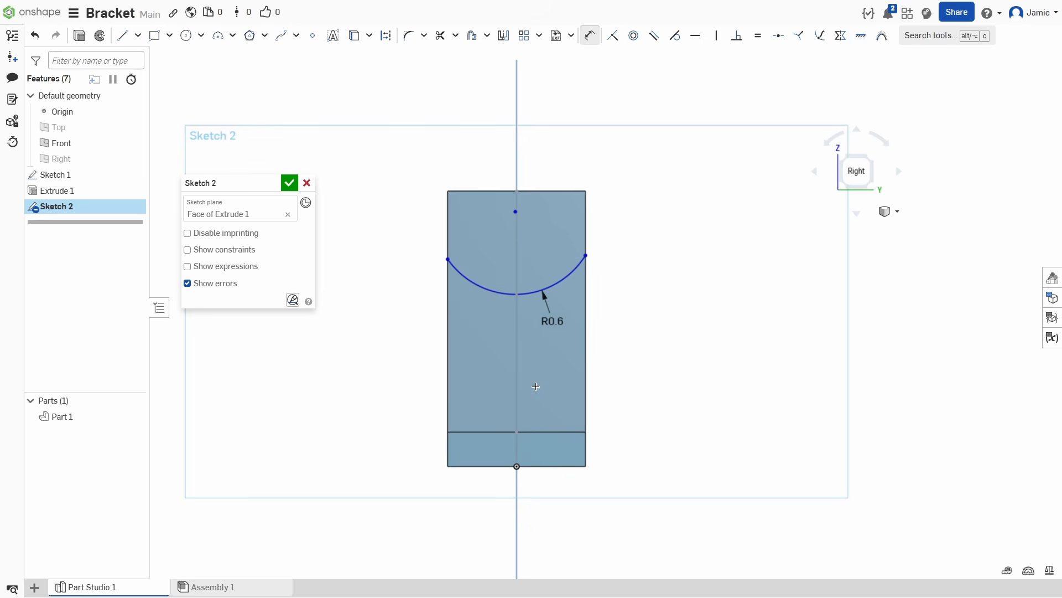
Dimension the height of the arc's left endpoint above the bracket's bottom edge as 1.5 in
{"action": "left_click", "coordinate": [461, 468]}
{"action": "left_click", "coordinate": [447, 260]}
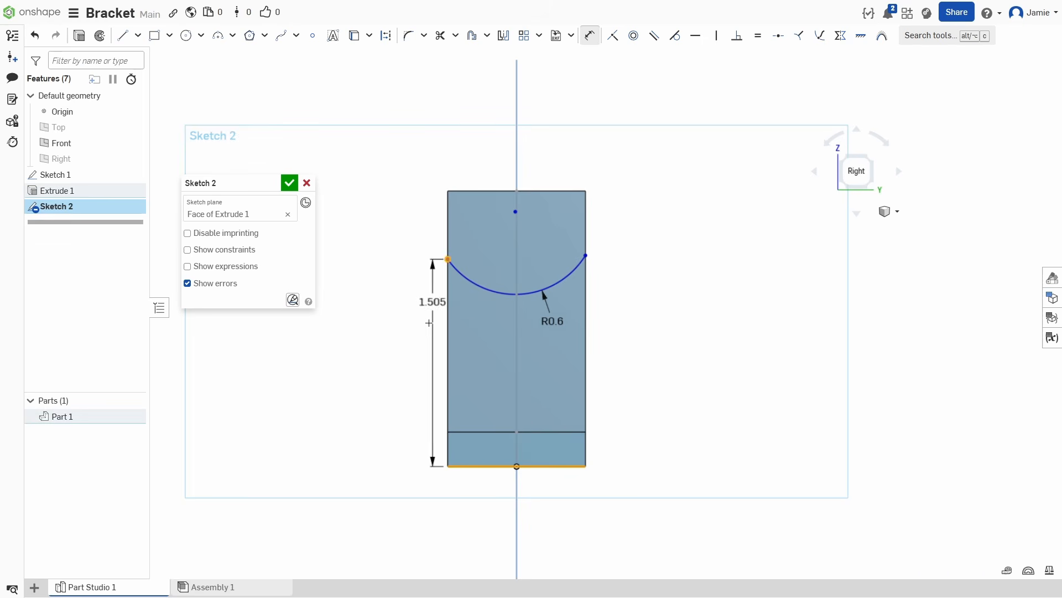
{"action": "left_click", "coordinate": [421, 391]}
{"action": "type", "text": "1.5"}
{"action": "key", "text": "Return"}
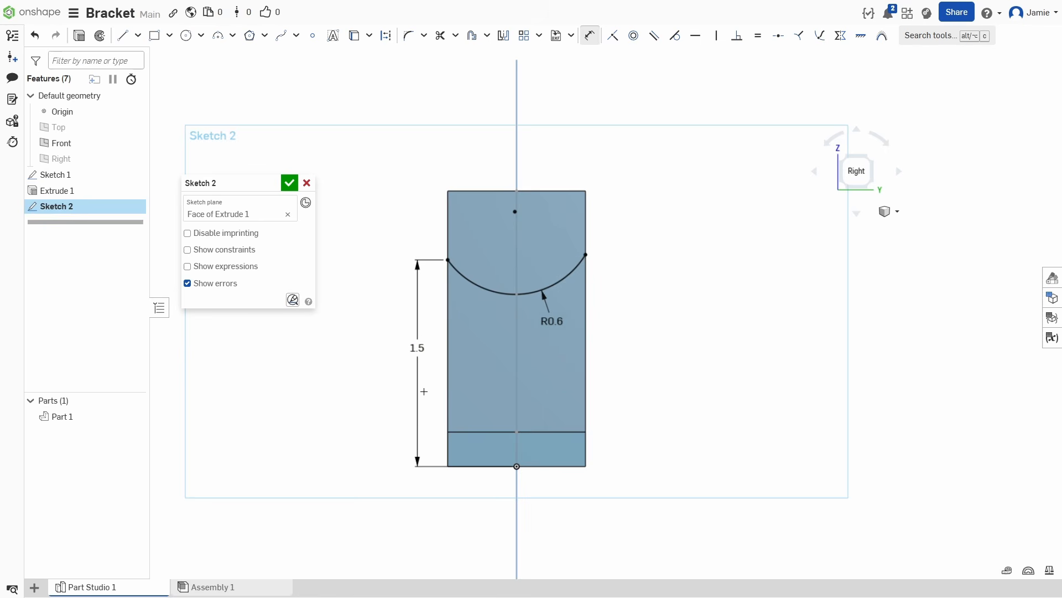
Dimension the arc's right endpoint 1.5 in above the bracket's bottom corner and delete the arc's radius dimension
{"action": "left_click", "coordinate": [586, 466]}
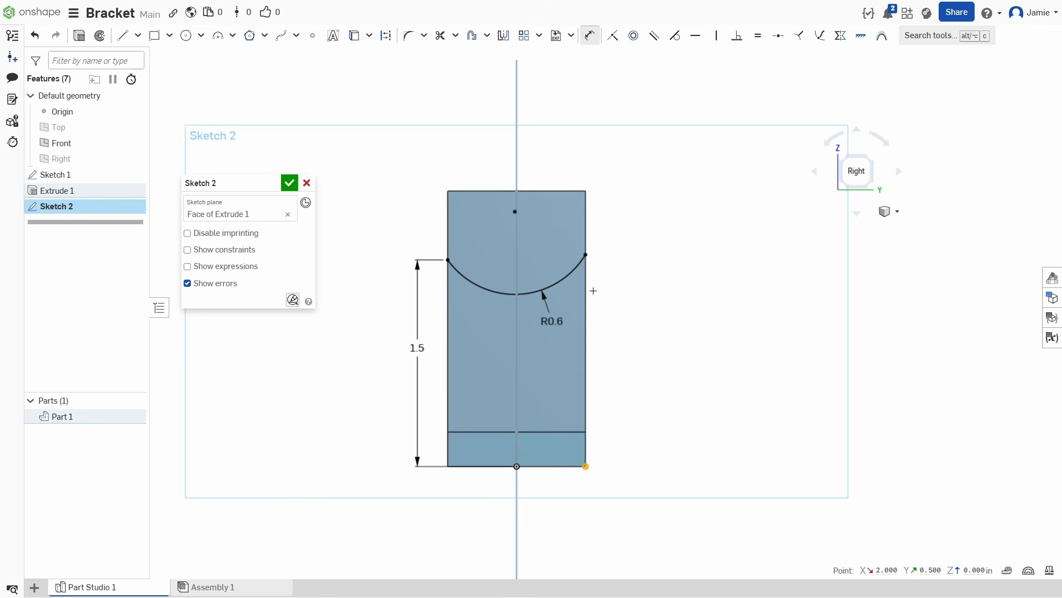
{"action": "left_click", "coordinate": [619, 336]}
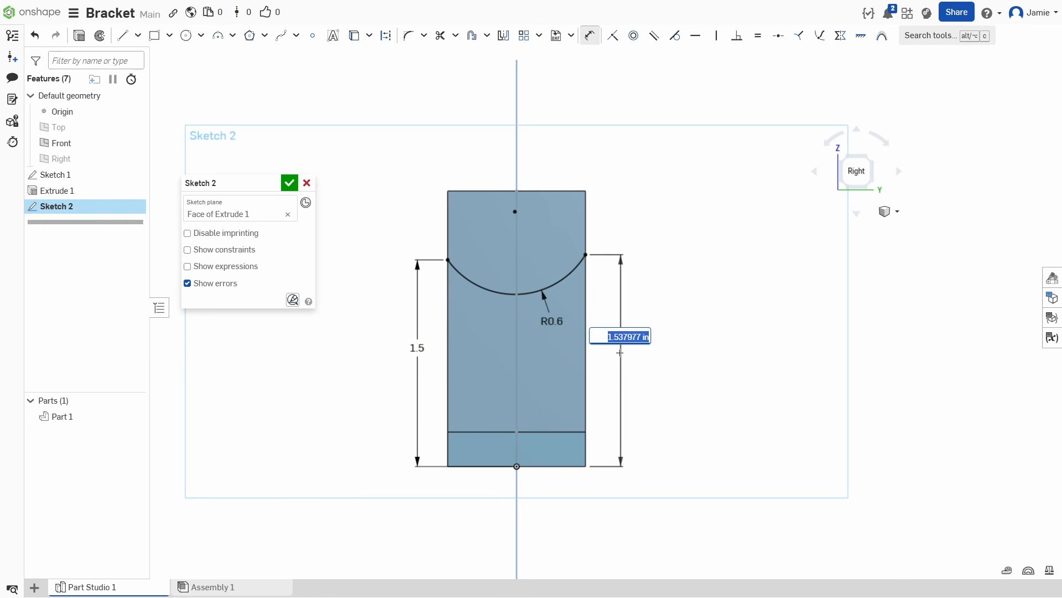
{"action": "type", "text": "1.5"}
{"action": "key", "text": "Return"}
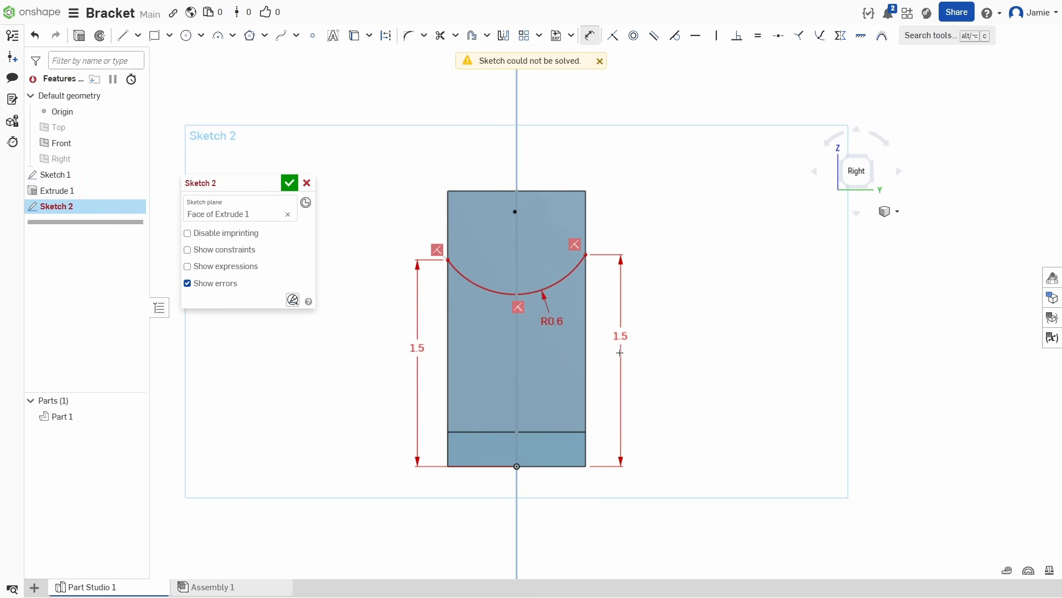
{"action": "left_click", "coordinate": [548, 317]}
{"action": "key", "text": "Delete"}
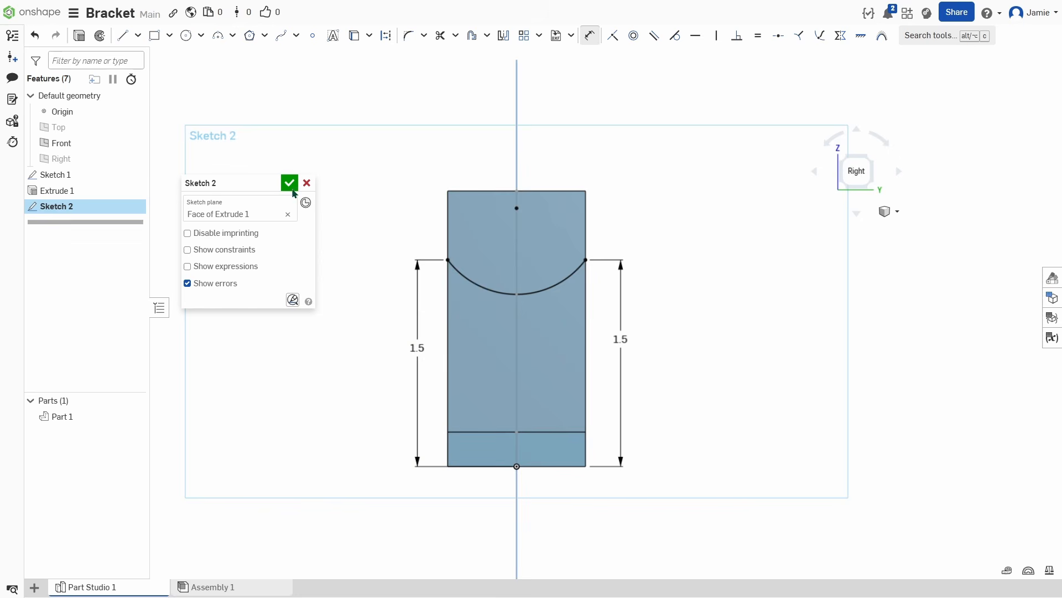
Close the arc profile with three lines down the vertical leg's side edges and across the inner corner, and finish the sketch
{"action": "right_click_drag", "start_coordinate": [388, 311], "coordinate": [439, 271]}
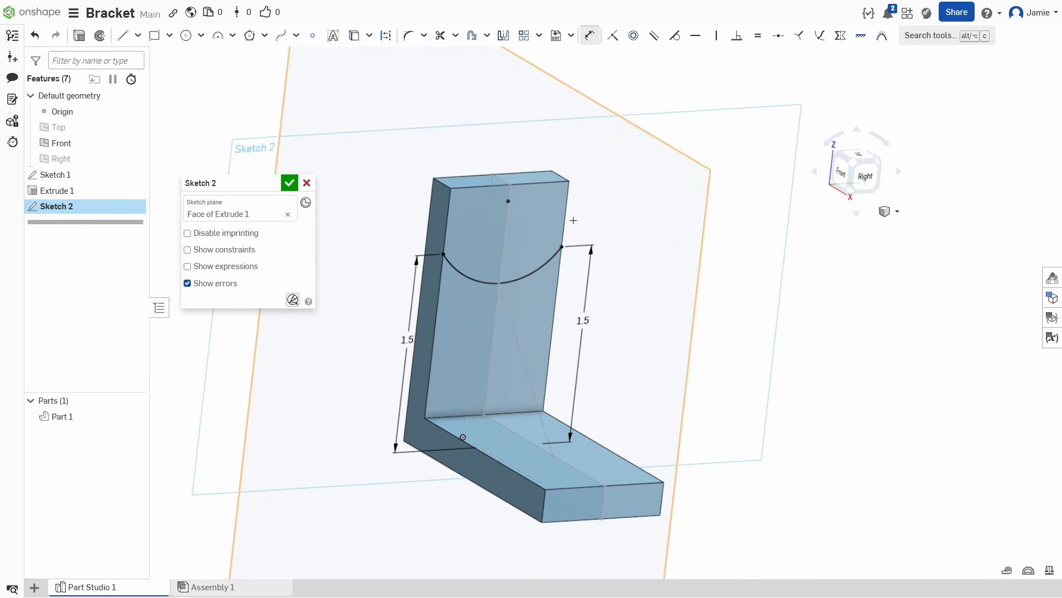
{"action": "left_click", "coordinate": [122, 36]}
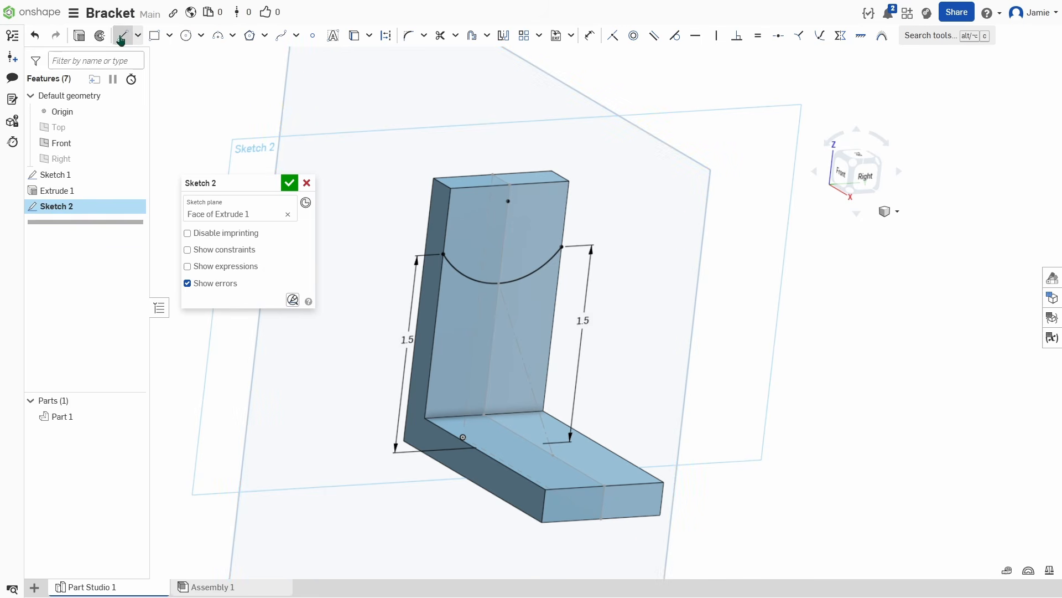
{"action": "left_click", "coordinate": [443, 255]}
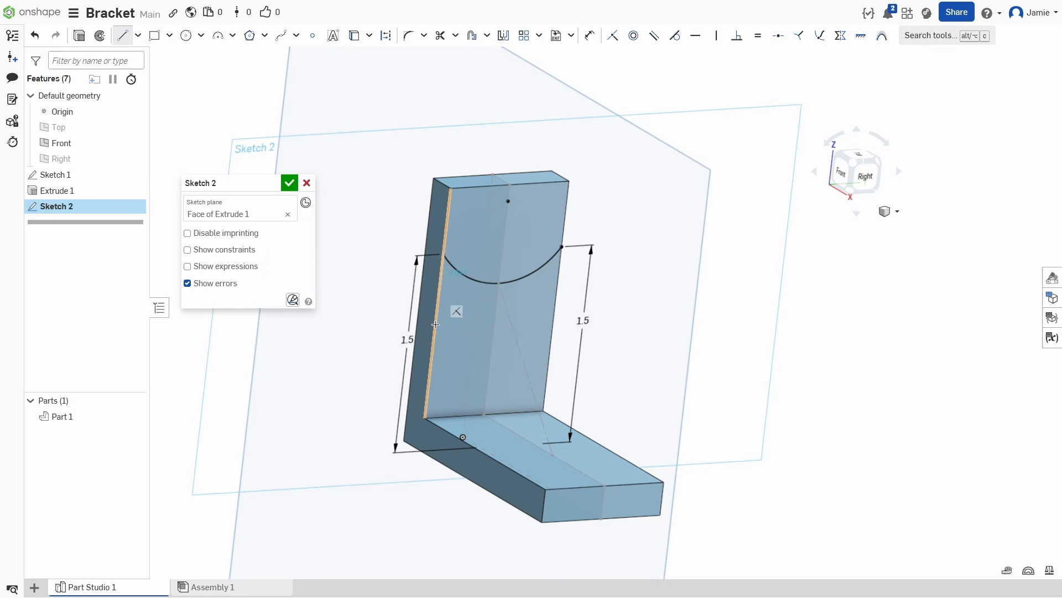
{"action": "left_click", "coordinate": [425, 417]}
{"action": "left_click", "coordinate": [543, 411]}
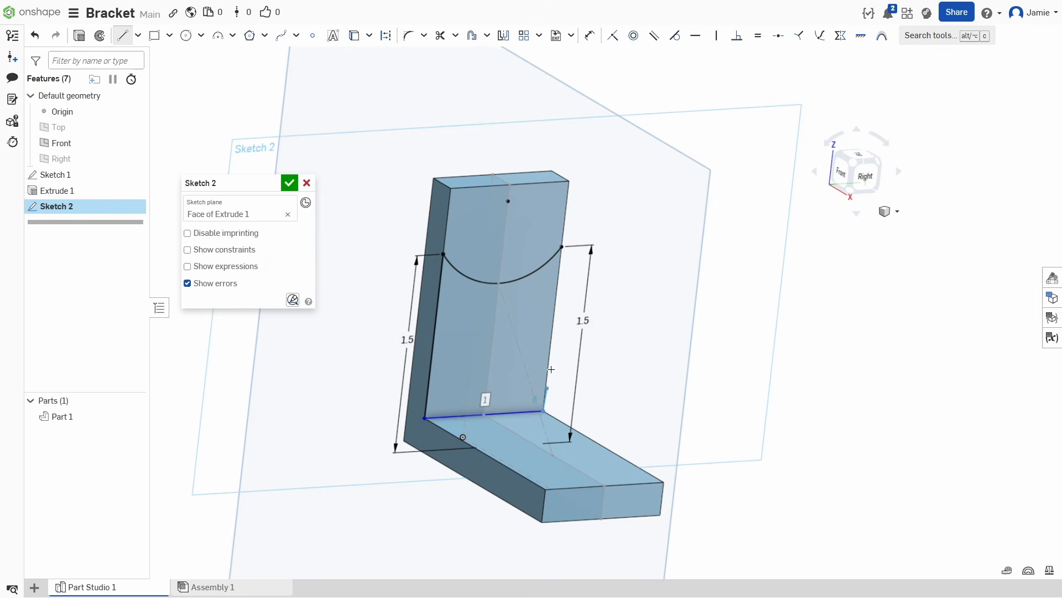
{"action": "left_click", "coordinate": [563, 246]}
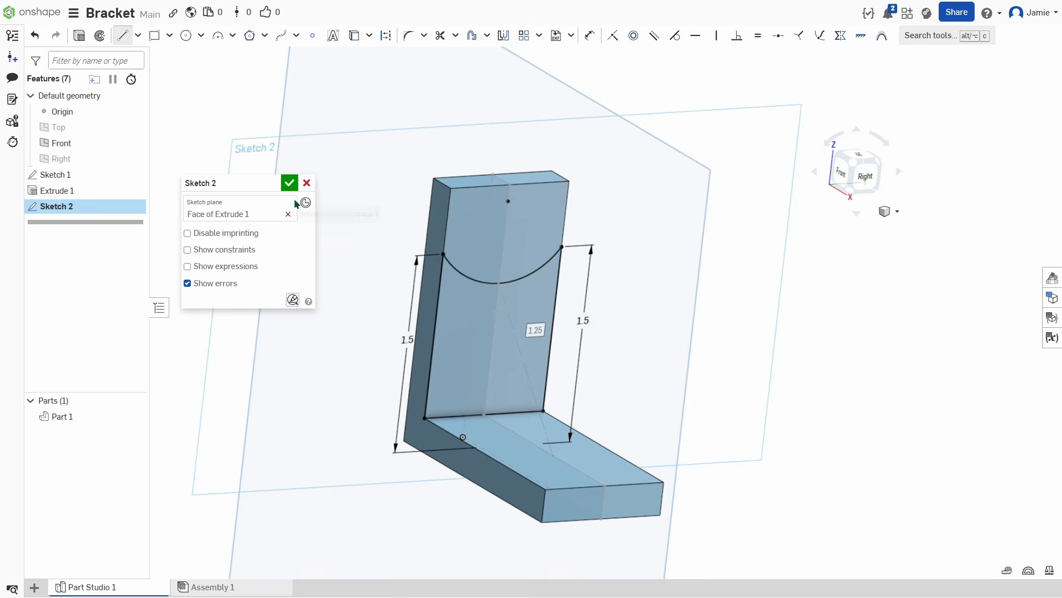
{"action": "left_click", "coordinate": [289, 182]}
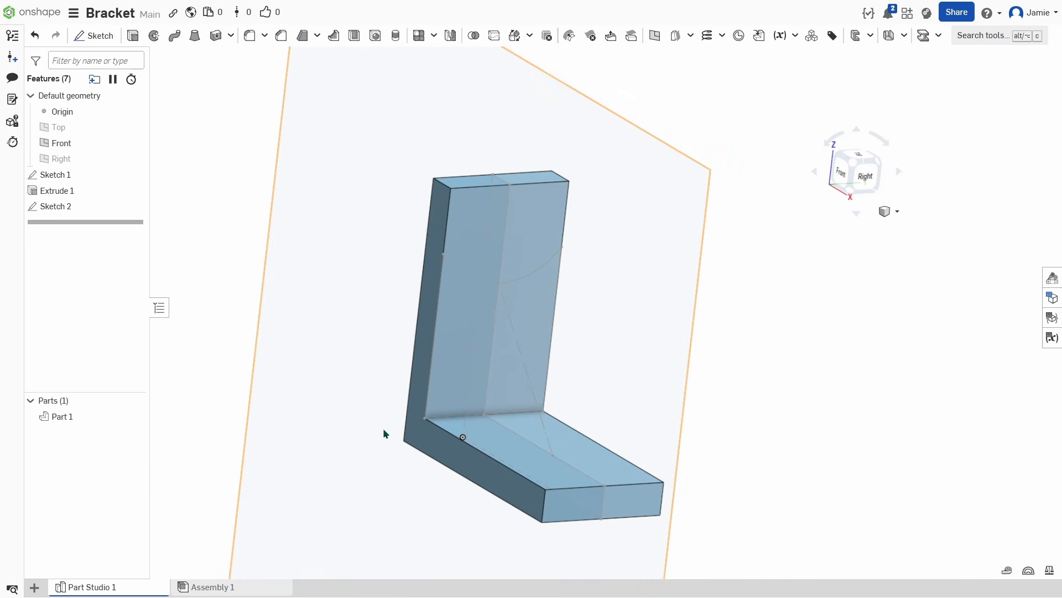
Set up an added extrusion of the closed region below the arc, directed along the diagonal construction line of the side profile sketch
{"action": "right_click_drag", "start_coordinate": [352, 365], "coordinate": [371, 367]}
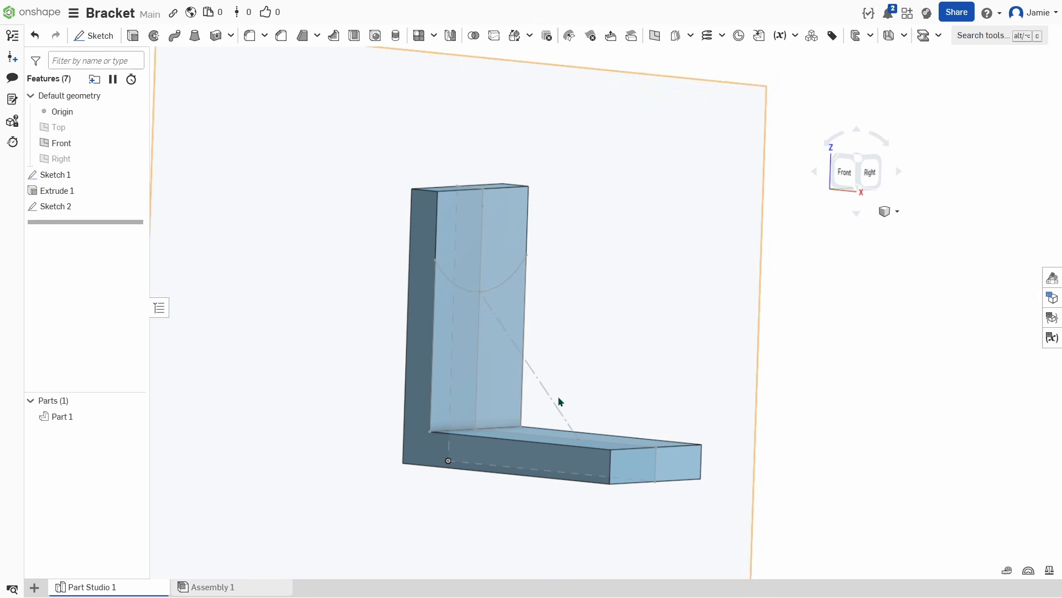
{"action": "left_click", "coordinate": [133, 35]}
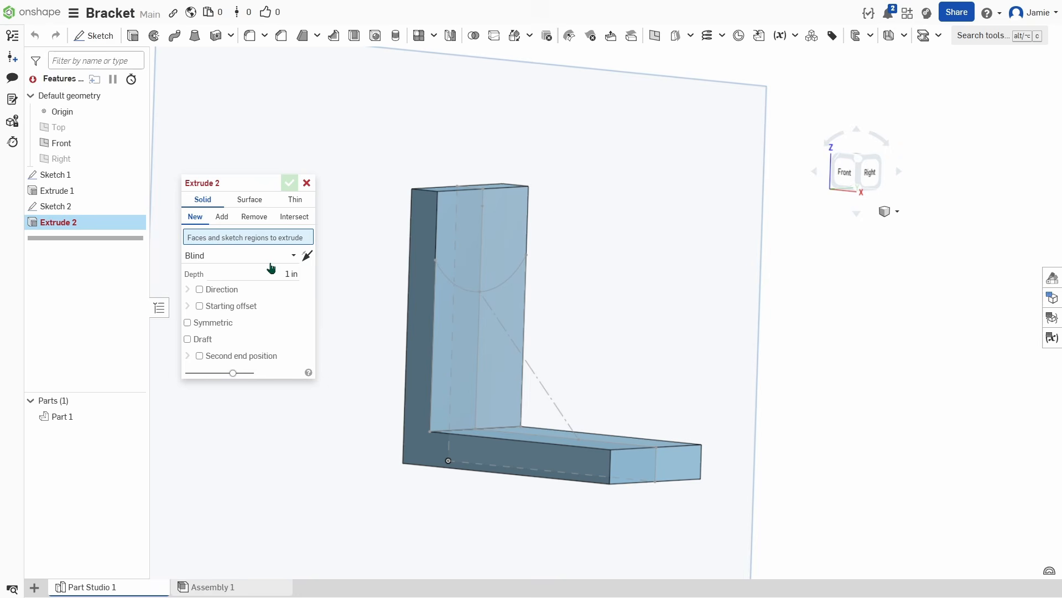
{"action": "left_click", "coordinate": [454, 335]}
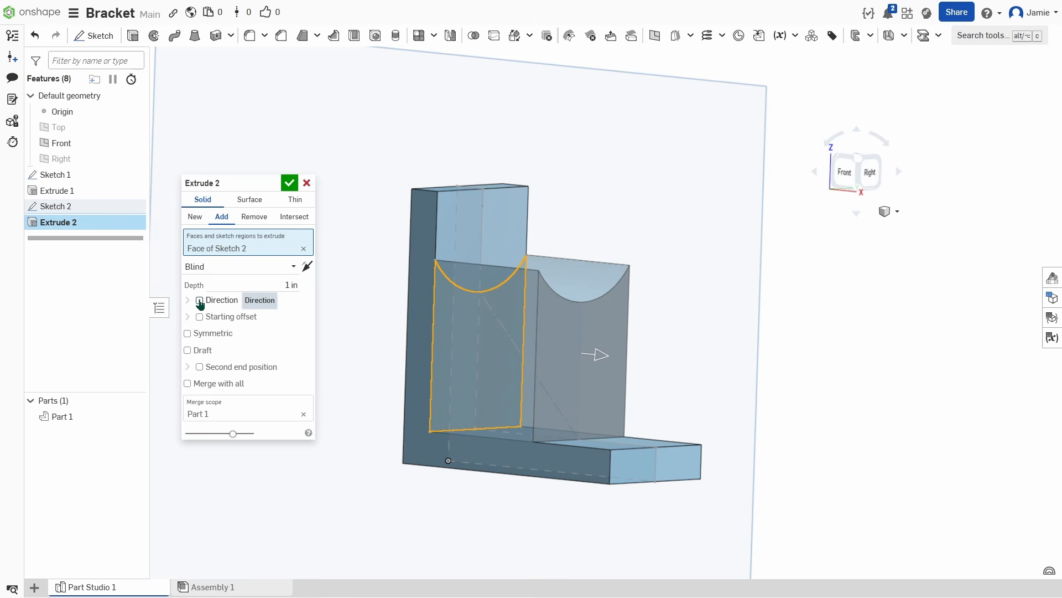
{"action": "left_click", "coordinate": [199, 300]}
{"action": "left_click", "coordinate": [541, 378]}
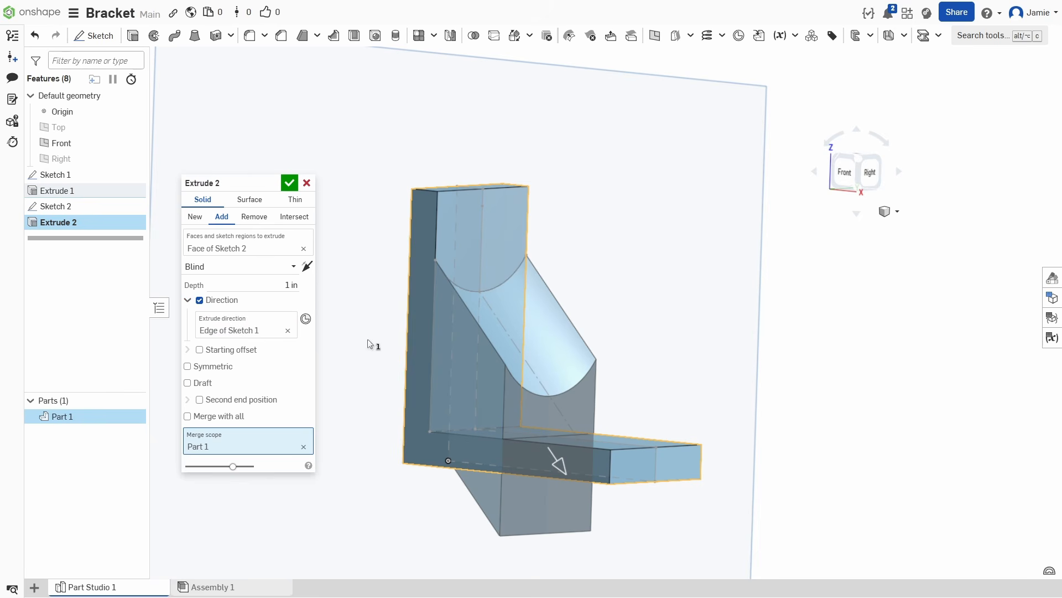
End the extrusion with Up to face at the upper face of the horizontal leg and accept it
{"action": "left_click", "coordinate": [208, 267]}
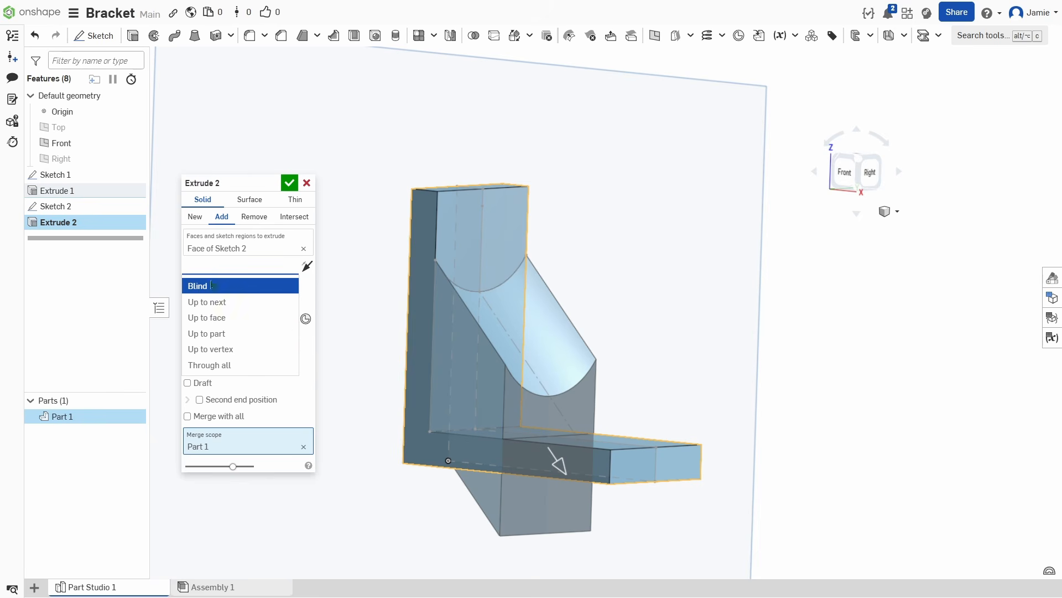
{"action": "left_click", "coordinate": [216, 317]}
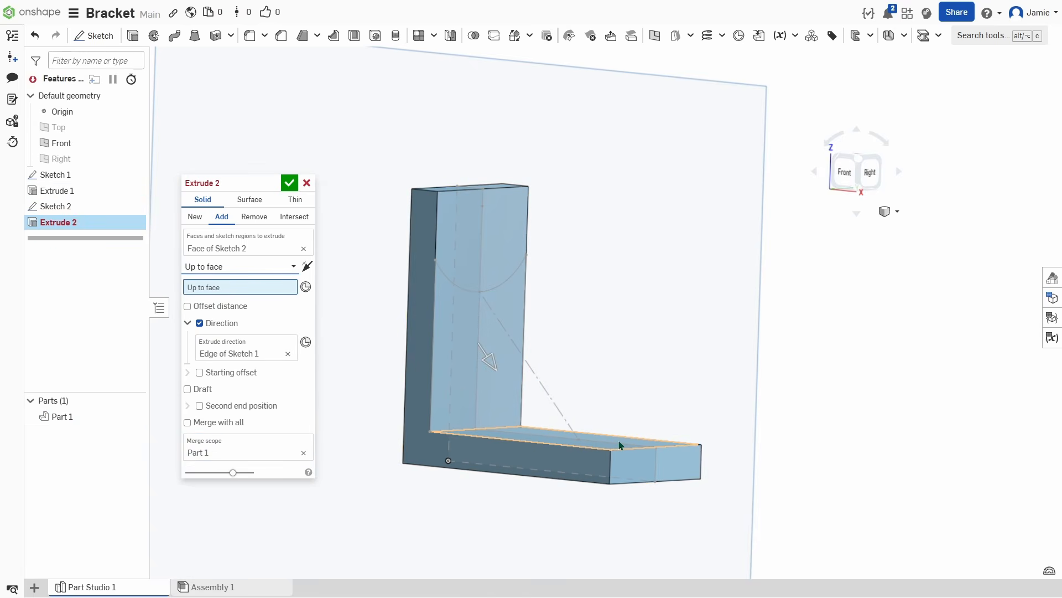
{"action": "right_click_drag", "start_coordinate": [629, 382], "coordinate": [628, 446]}
{"action": "left_click", "coordinate": [629, 458]}
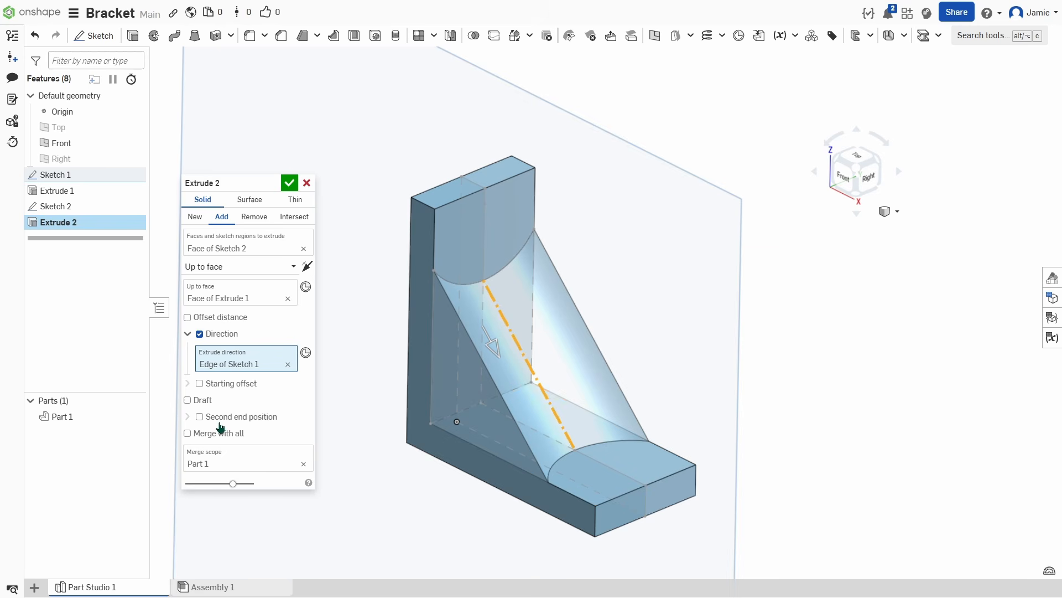
{"action": "left_click", "coordinate": [289, 184]}
{"action": "right_click_drag", "start_coordinate": [317, 389], "coordinate": [443, 254]}
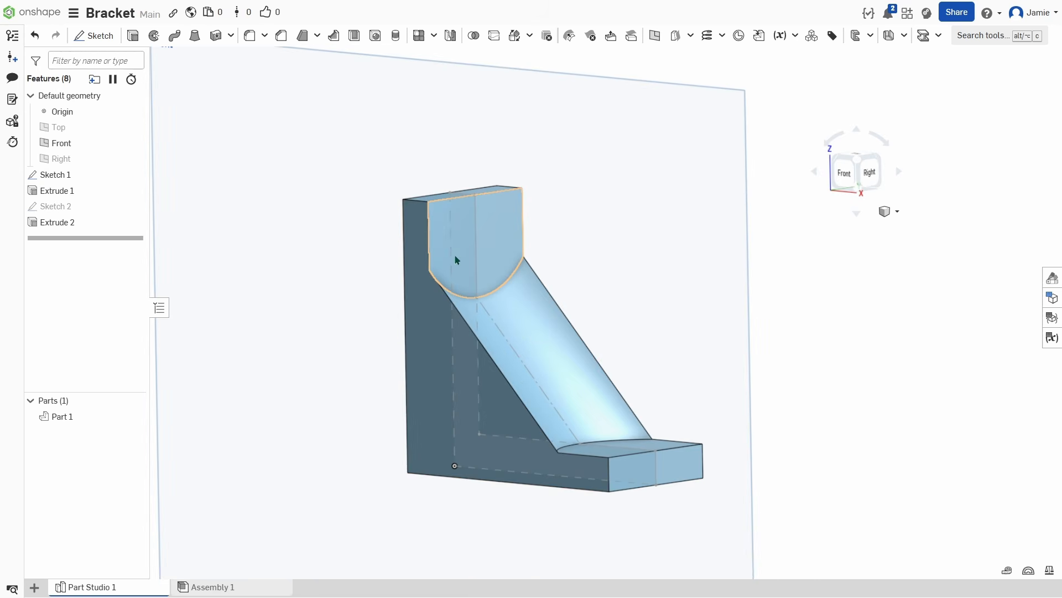
{"action": "mouse_move", "coordinate": [552, 231]}
{"action": "right_mouse_down"}
{"action": "mouse_move", "coordinate": [563, 242]}
{"action": "mouse_move", "coordinate": [570, 232]}
{"action": "right_mouse_up"}
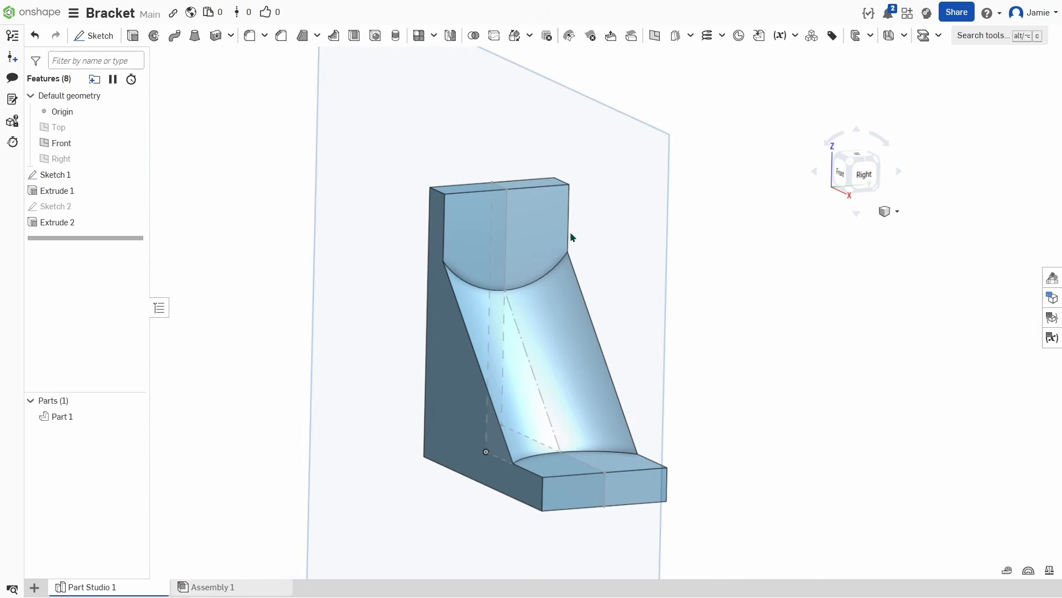
{"action": "middle_click_drag", "start_coordinate": [701, 236], "coordinate": [641, 248]}
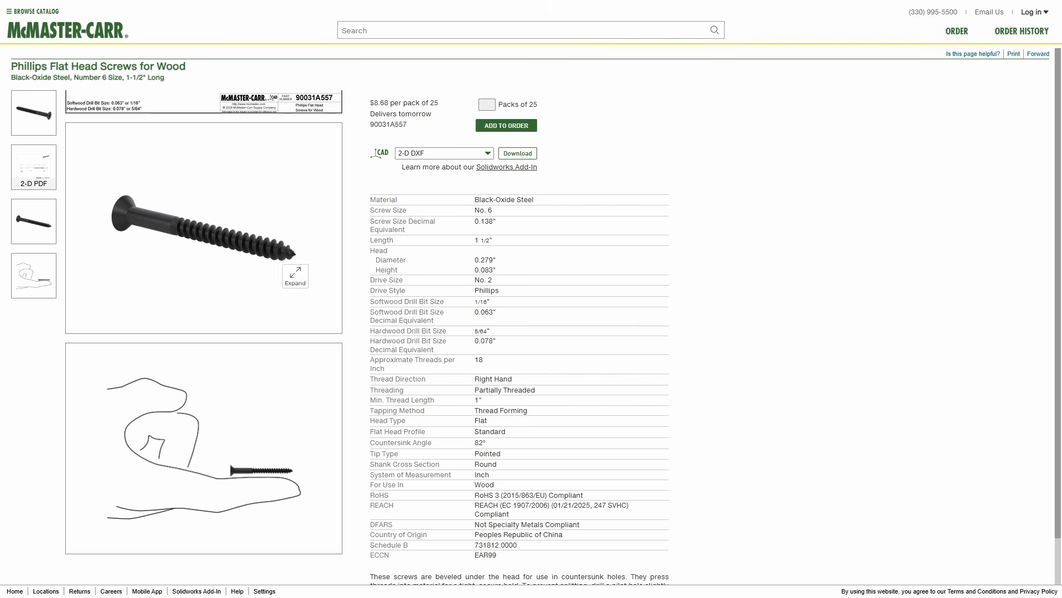
Enlarge the dimensioned drawing of the No. 6, 1-1/2" Phillips flat head wood screw on the McMaster-Carr product page
{"action": "scroll", "coordinate": [238, 410], "scroll_direction": "down", "scroll_amount": 2}
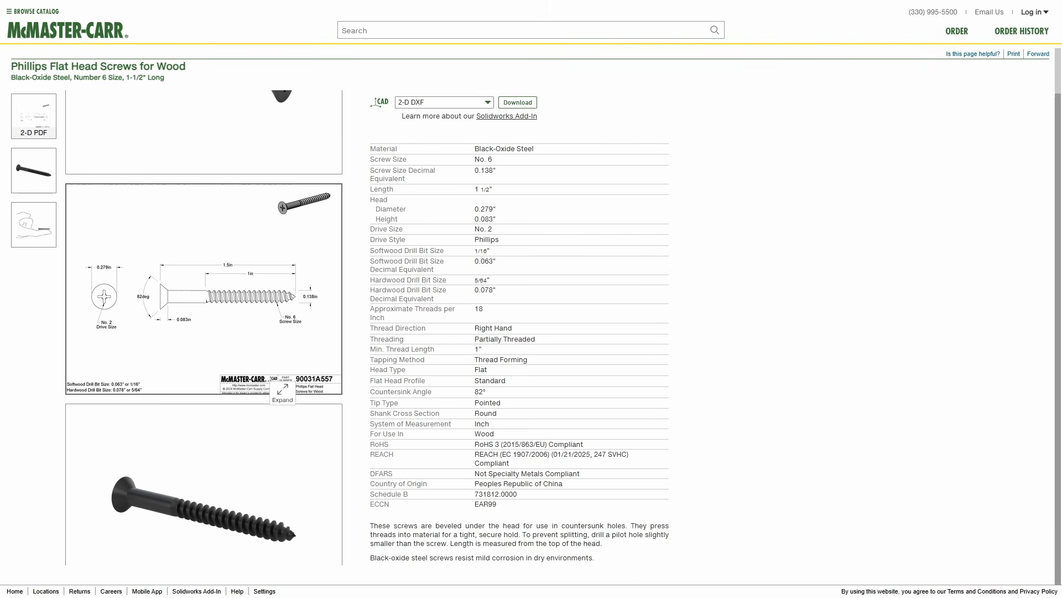
{"action": "left_click", "coordinate": [195, 253]}
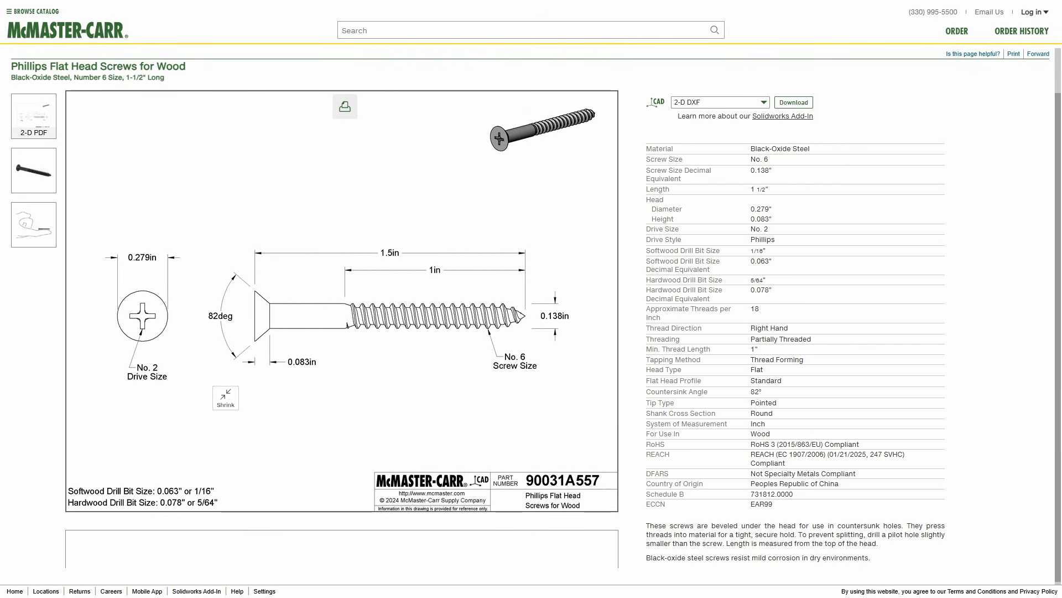
{"action": "left_click", "coordinate": [397, 319]}
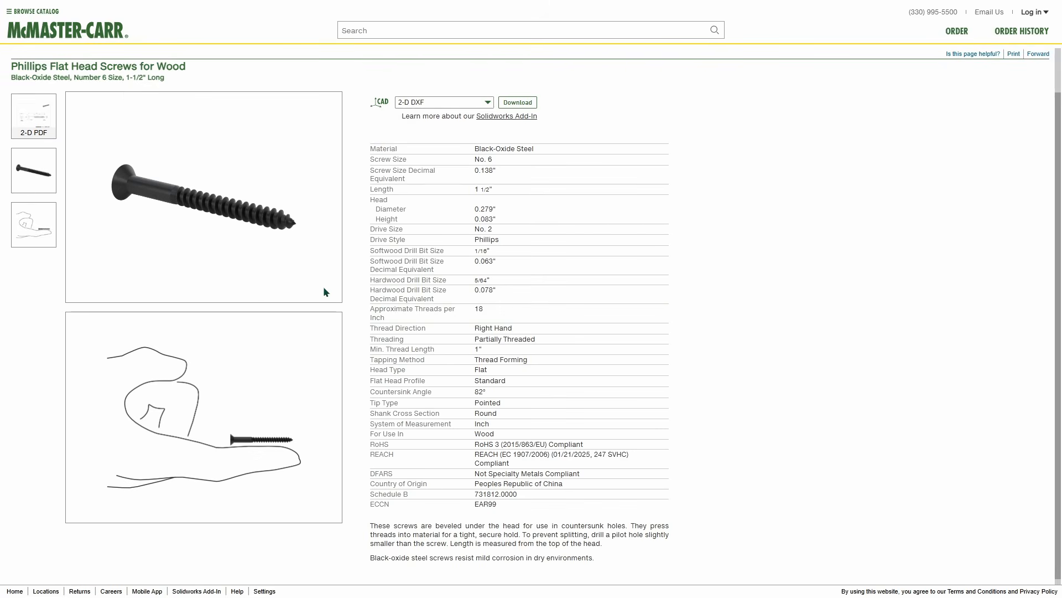
{"action": "scroll", "coordinate": [299, 365], "scroll_direction": "down", "scroll_amount": 3}
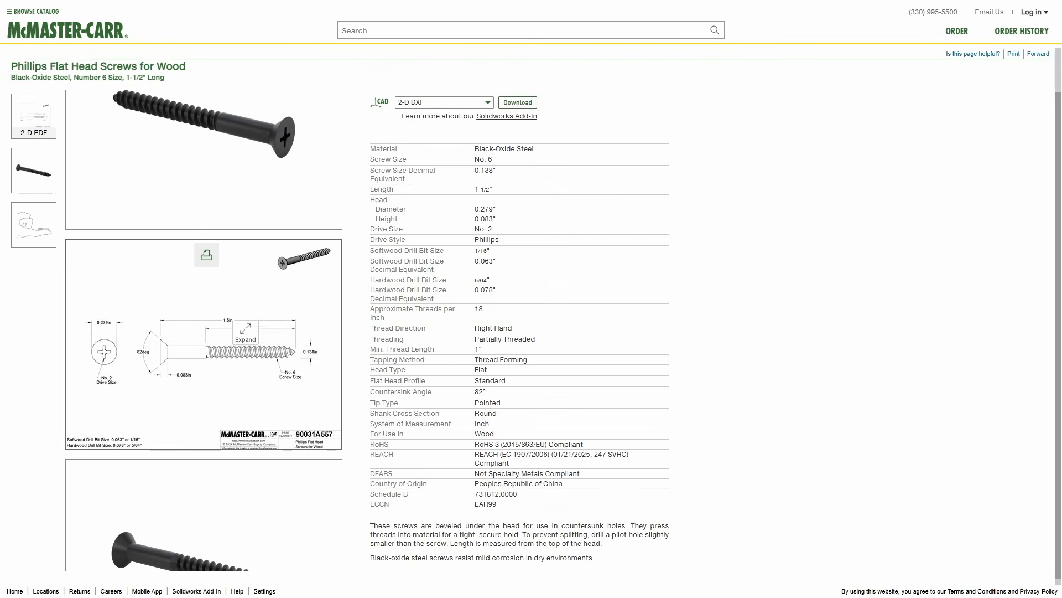
{"action": "left_click", "coordinate": [286, 350]}
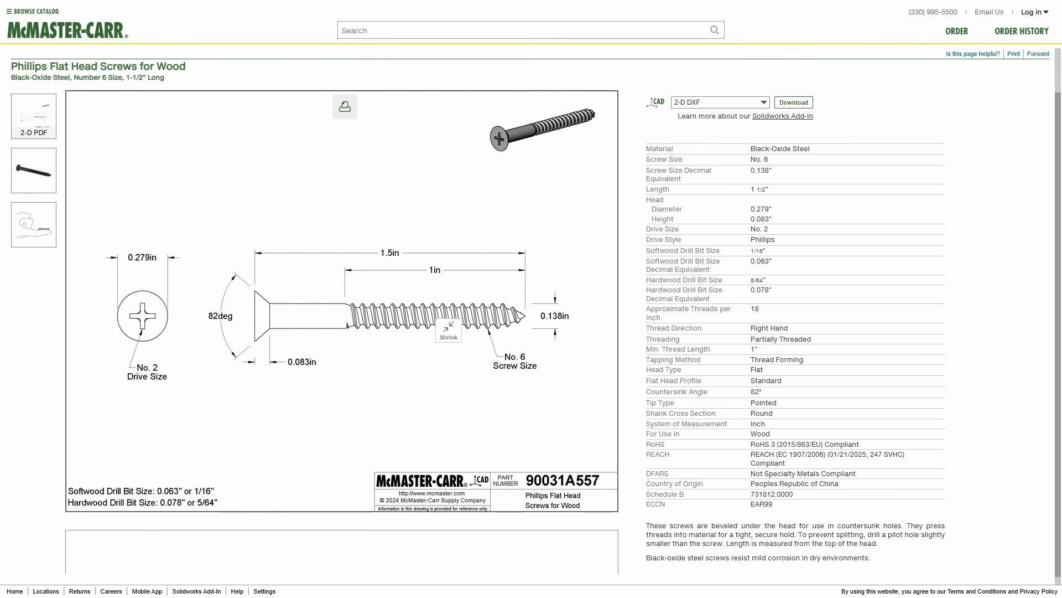
Capture the screw drawing's dimensioned views as a screenshot and move the ShareX image editor window aside
{"action": "key", "text": "ctrl+Print"}
{"action": "left_click_drag", "start_coordinate": [124, 255], "coordinate": [608, 410]}
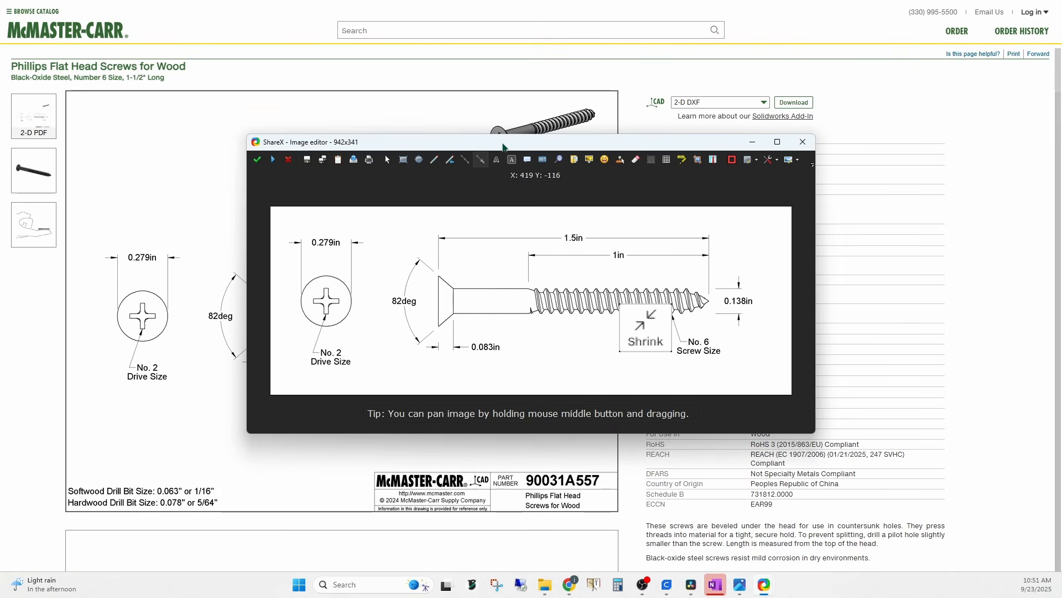
{"action": "left_click_drag", "start_coordinate": [504, 146], "coordinate": [1061, 194]}
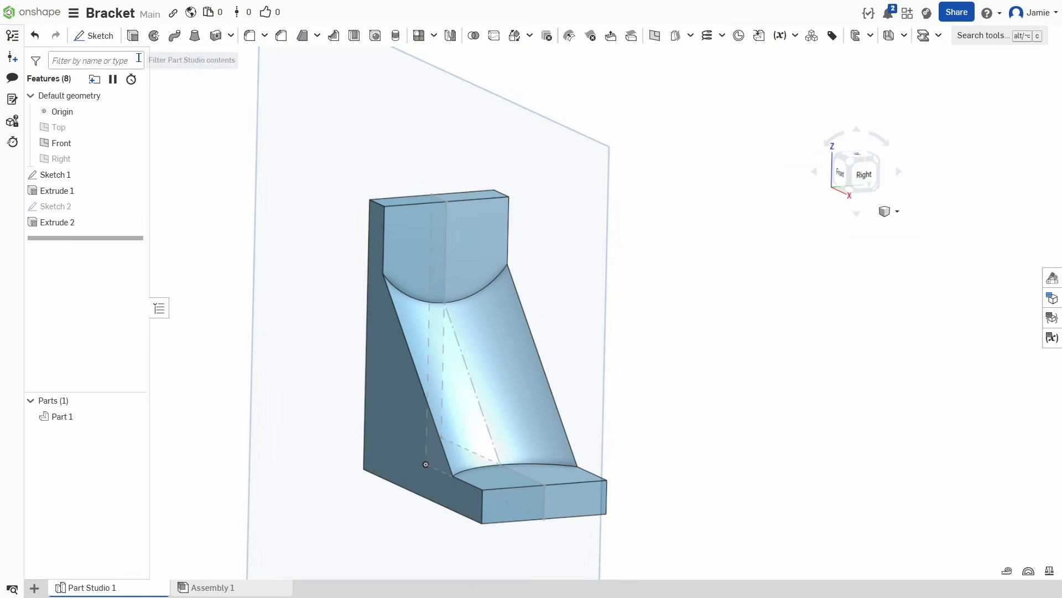
Start a sketch on the vertical leg's flat face above the arc and place a point on its centerline, about 0.265 in below the upper edge
{"action": "left_click", "coordinate": [95, 38]}
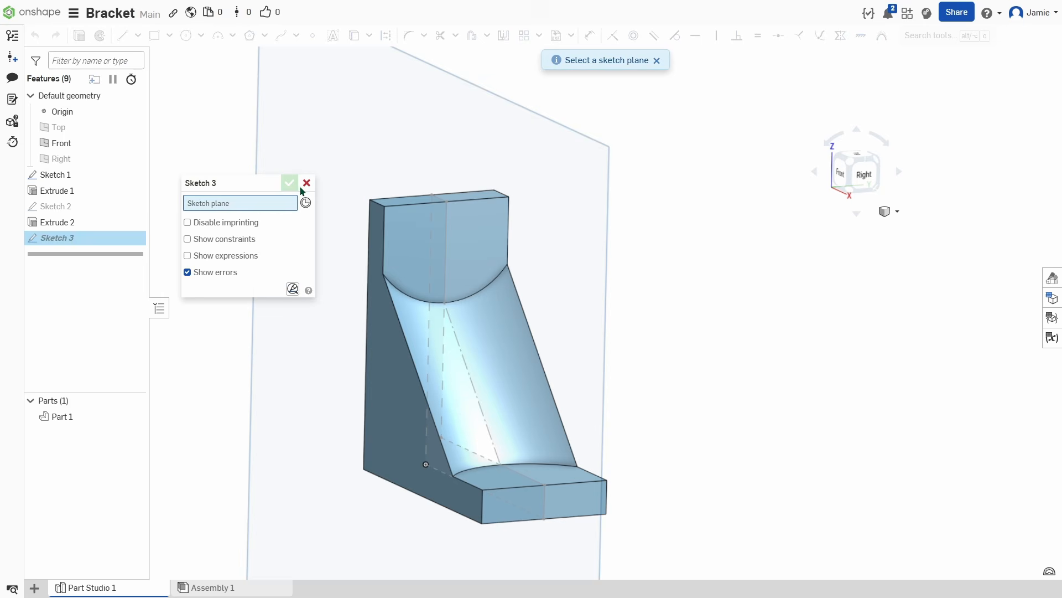
{"action": "left_click", "coordinate": [407, 244]}
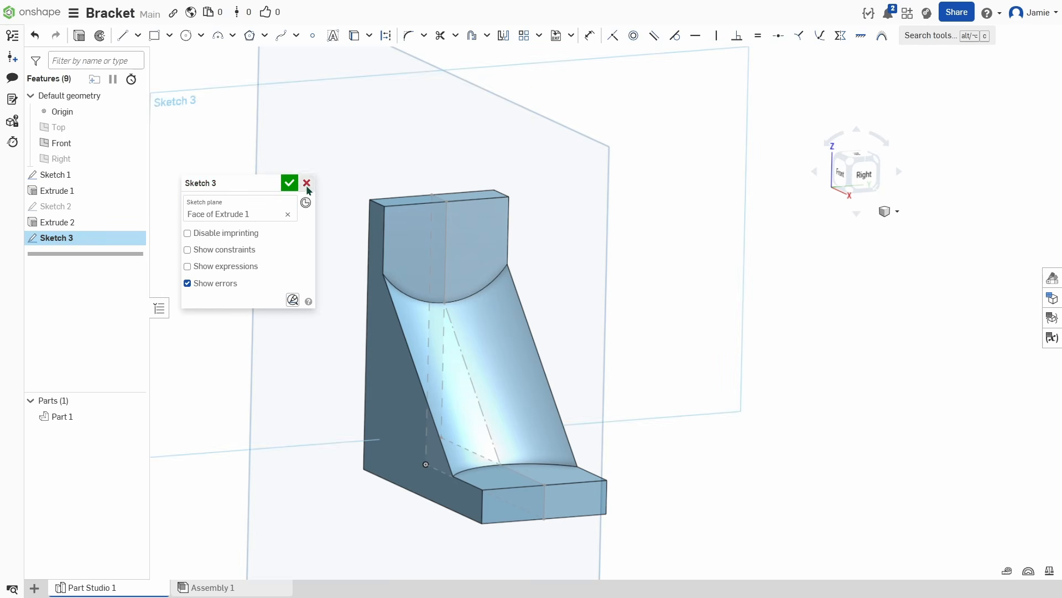
{"action": "left_click", "coordinate": [313, 35]}
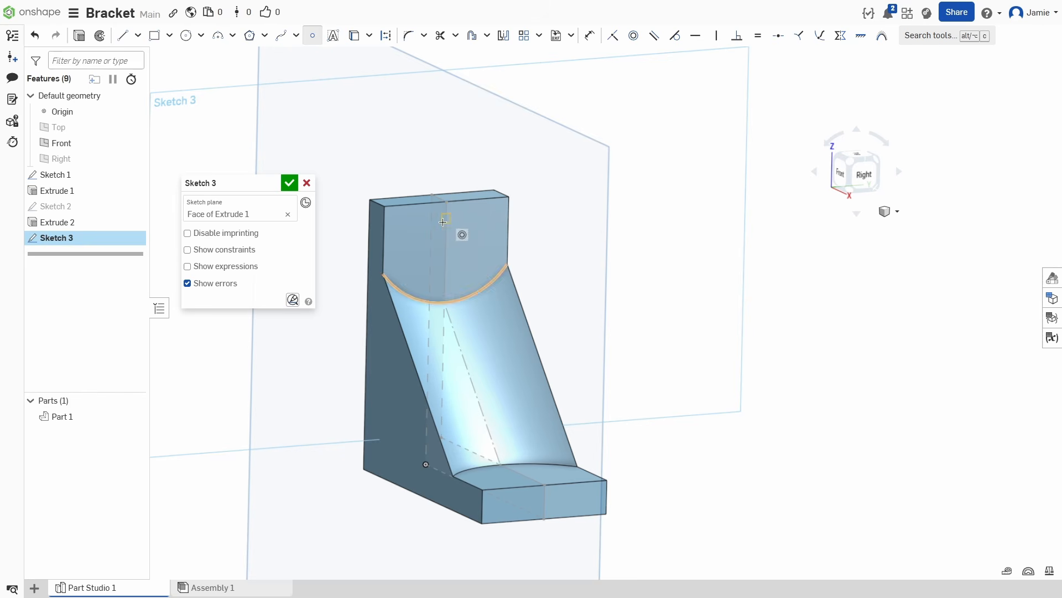
{"action": "right_click_drag", "start_coordinate": [445, 253], "coordinate": [464, 279]}
{"action": "scroll", "coordinate": [459, 233], "scroll_direction": "up", "scroll_amount": 5}
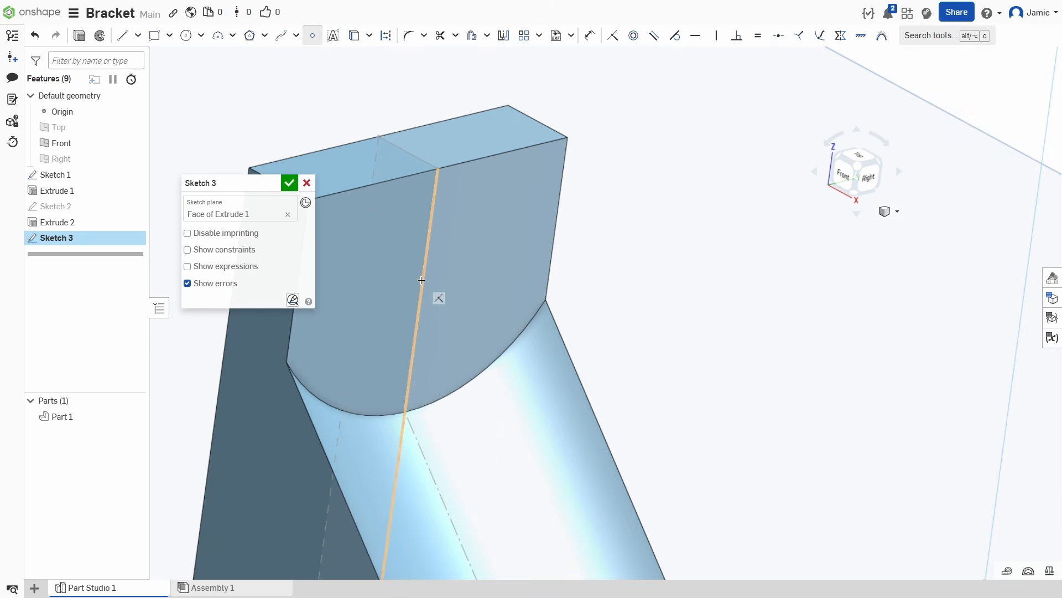
{"action": "left_click", "coordinate": [426, 255]}
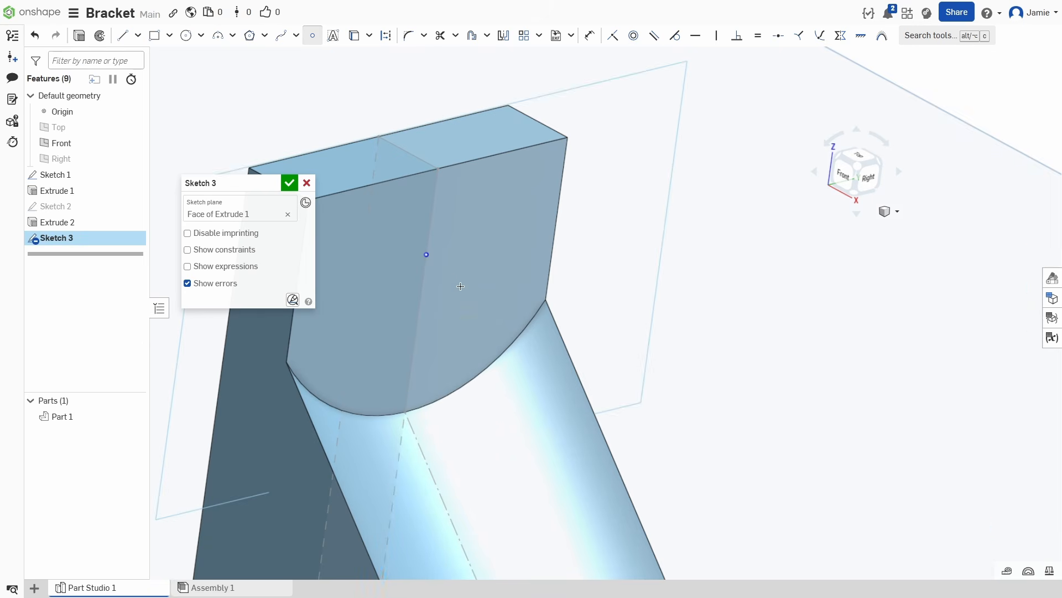
Dimension the point 0.4 in below the vertical leg's upper edge and finish the sketch
{"action": "scroll", "coordinate": [532, 302], "scroll_direction": "down", "scroll_amount": 3}
{"action": "middle_click_drag", "start_coordinate": [690, 412], "coordinate": [735, 348]}
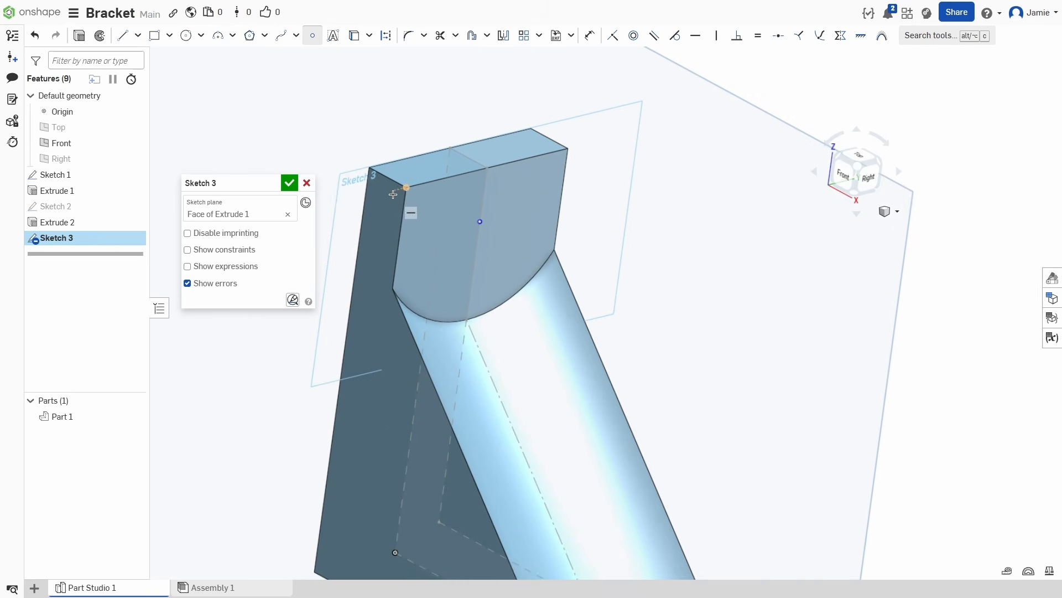
{"action": "key", "text": "u"}
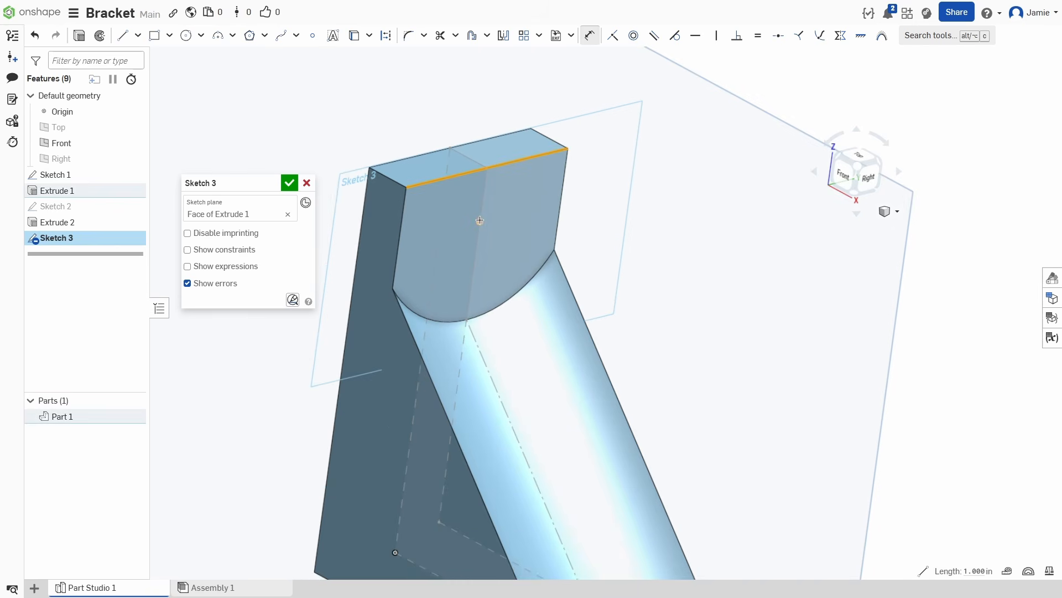
{"action": "left_click", "coordinate": [496, 213]}
{"action": "left_click", "coordinate": [609, 182]}
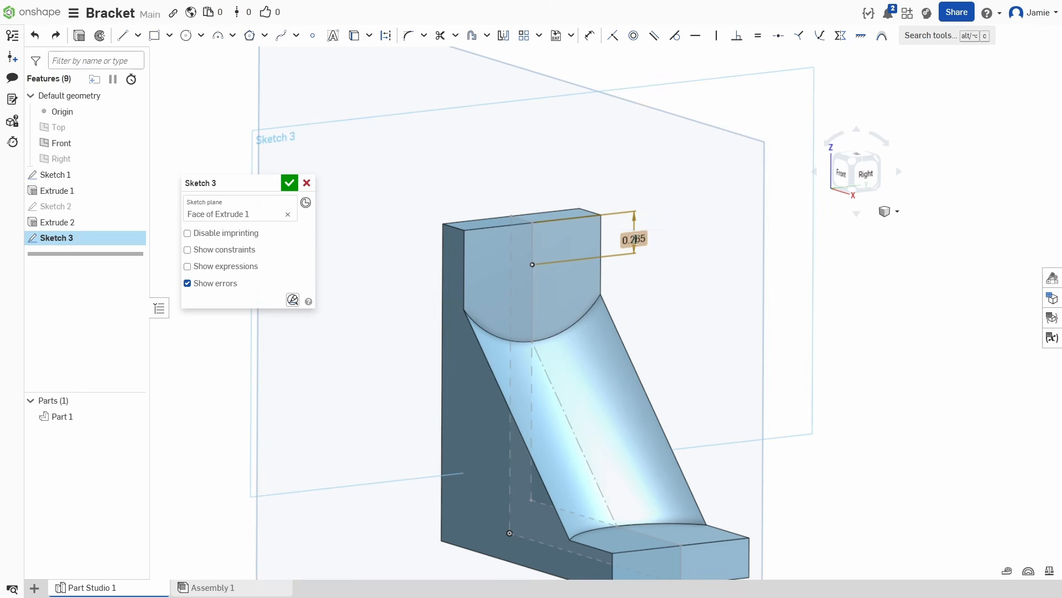
{"action": "double_click", "coordinate": [636, 239]}
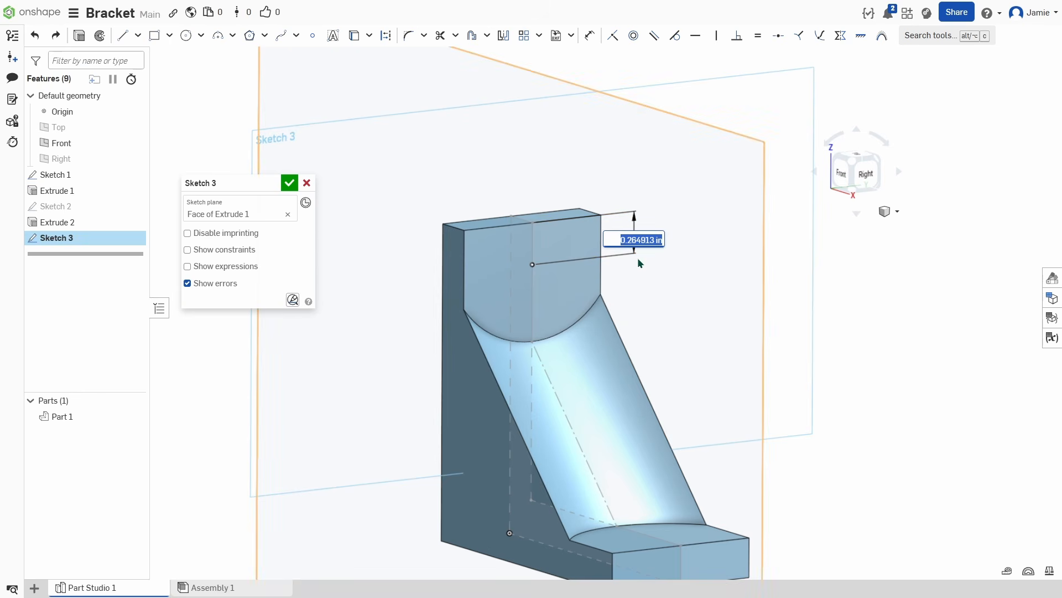
{"action": "type", "text": "0.4"}
{"action": "key", "text": "Return"}
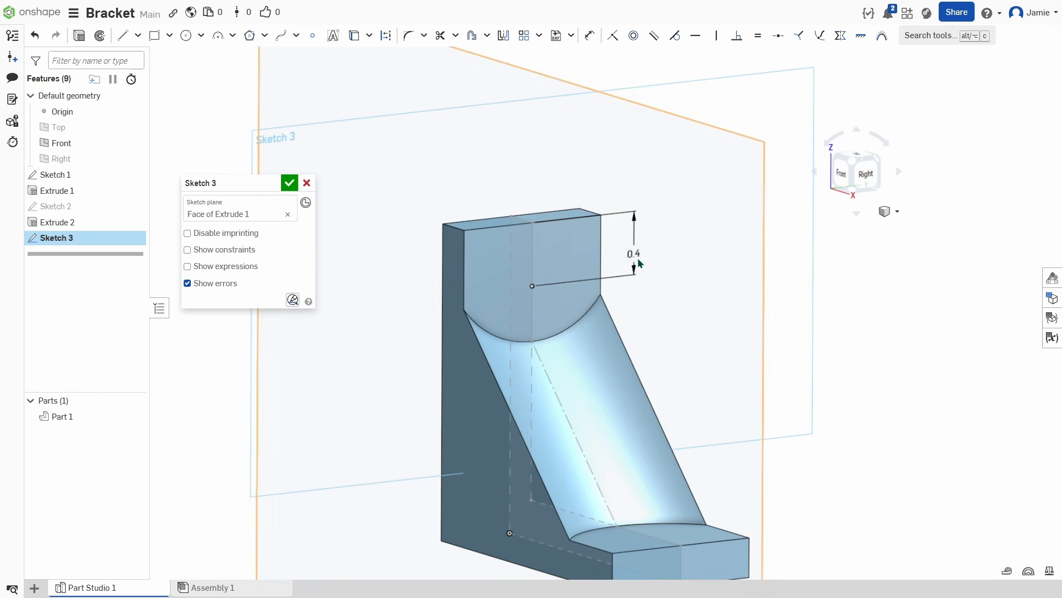
{"action": "left_click", "coordinate": [288, 183]}
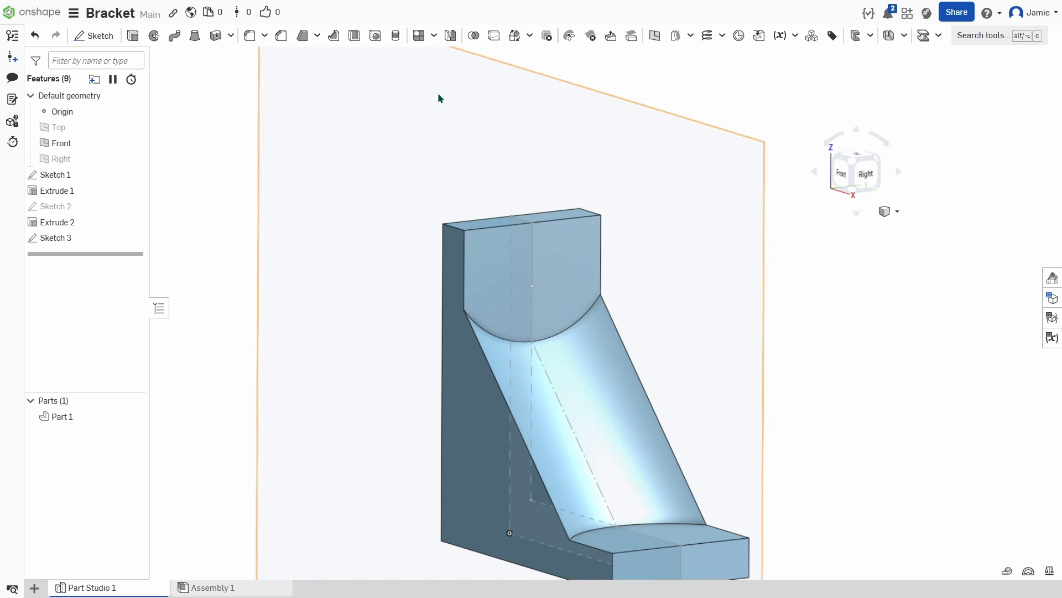
Cut a through-all countersunk hole at the vertical leg's sketch point, with 0.2 in diameter, 0.4 in countersink diameter and 90 deg countersink angle
{"action": "left_click", "coordinate": [375, 36]}
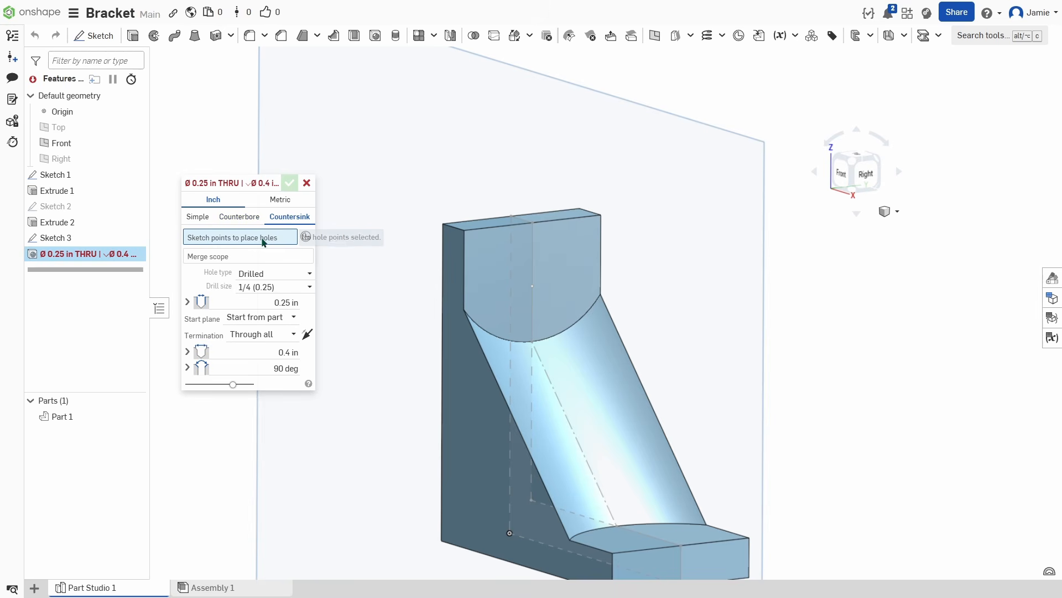
{"action": "left_click", "coordinate": [532, 288]}
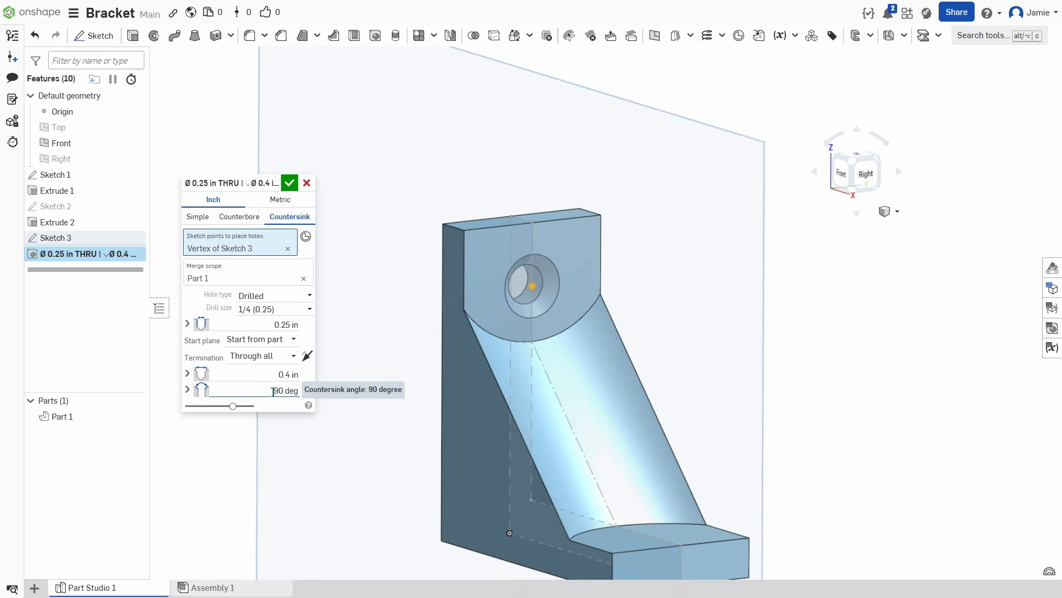
{"action": "left_click", "coordinate": [266, 324]}
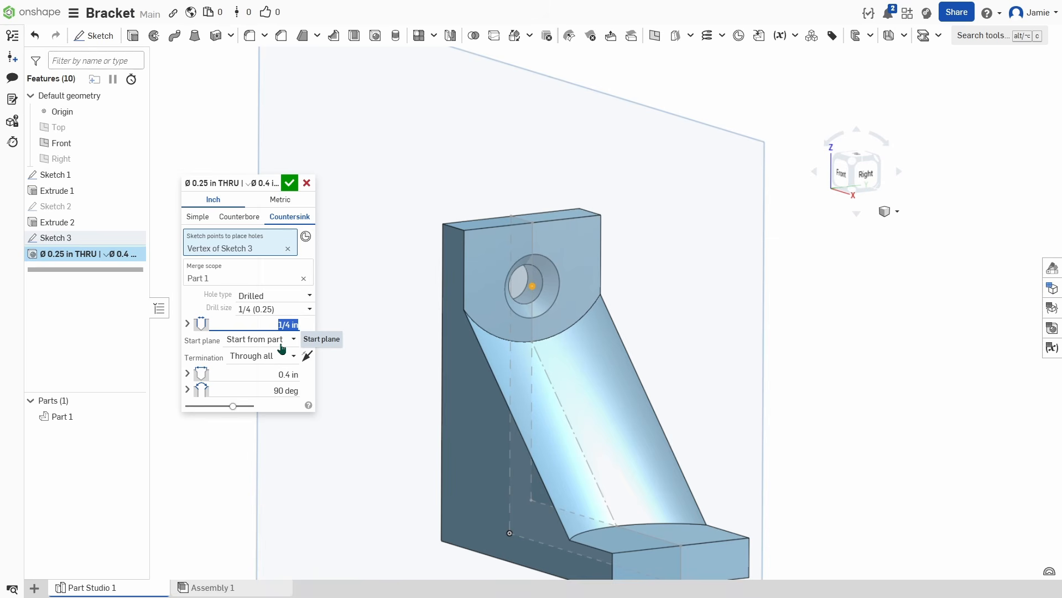
{"action": "key", "text": "BackSpace"}
{"action": "type", "text": "0.2"}
{"action": "key", "text": "Return"}
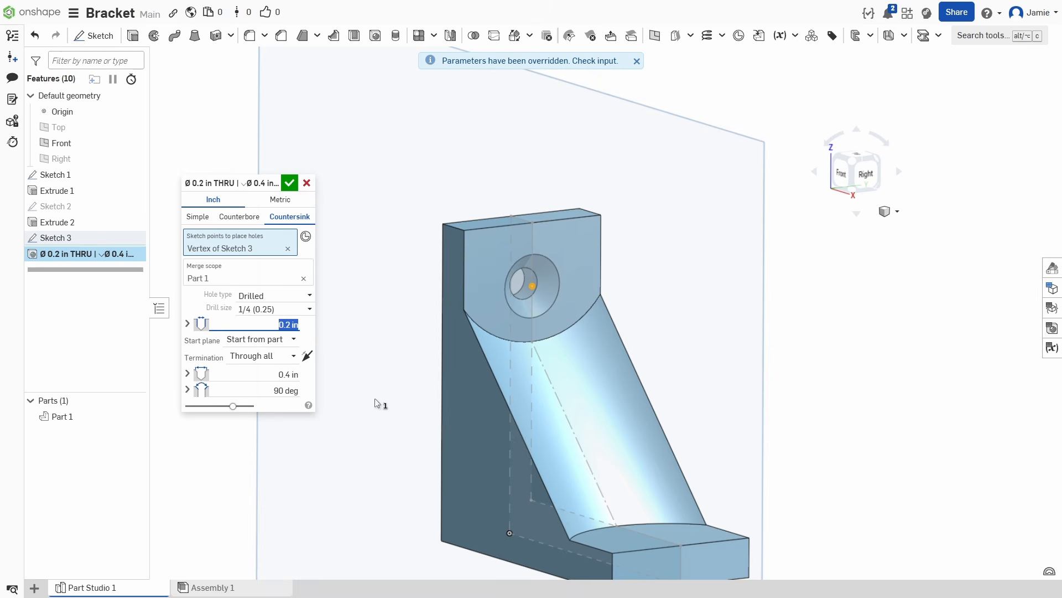
{"action": "left_click", "coordinate": [290, 184]}
Start a sketch on the horizontal leg's upper face and place a point on its centerline, between the arc and the front edge
{"action": "middle_click_drag", "start_coordinate": [406, 415], "coordinate": [356, 311]}
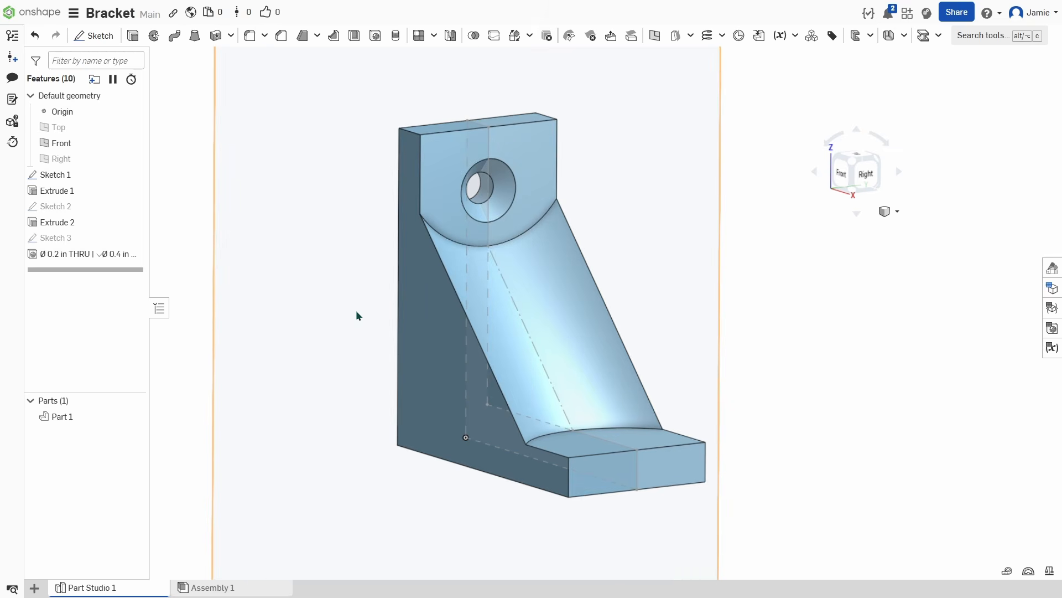
{"action": "right_click_drag", "start_coordinate": [374, 256], "coordinate": [415, 292]}
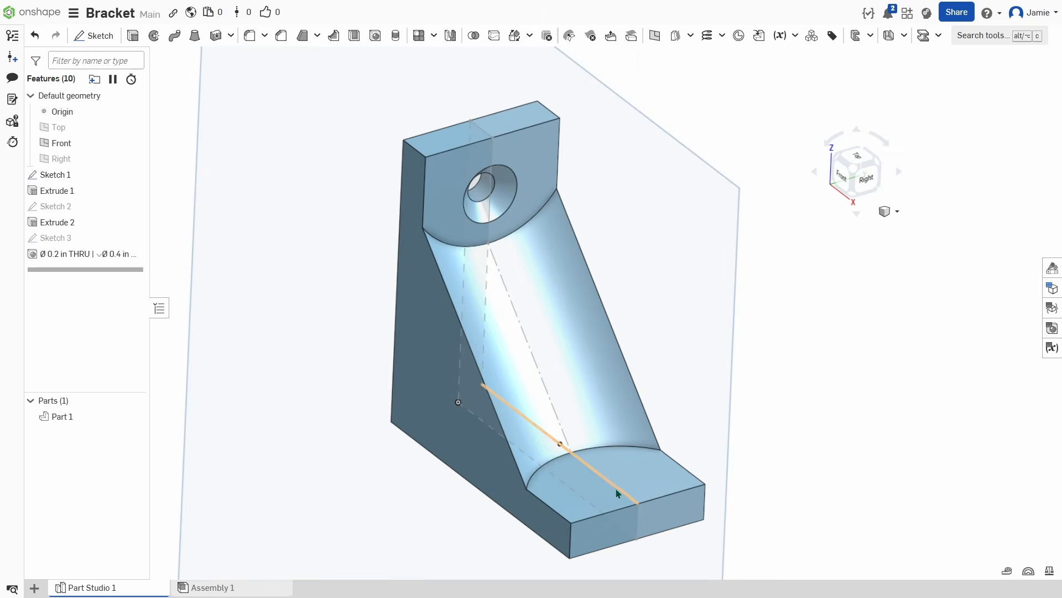
{"action": "left_click", "coordinate": [93, 36]}
{"action": "left_click", "coordinate": [572, 495]}
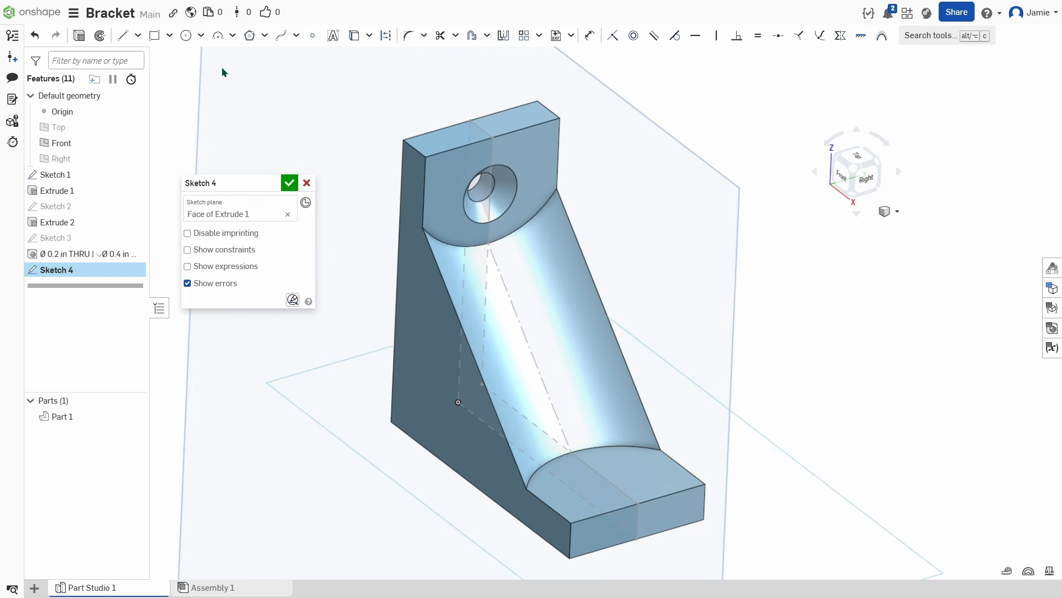
{"action": "left_click", "coordinate": [313, 35]}
{"action": "left_click", "coordinate": [603, 477]}
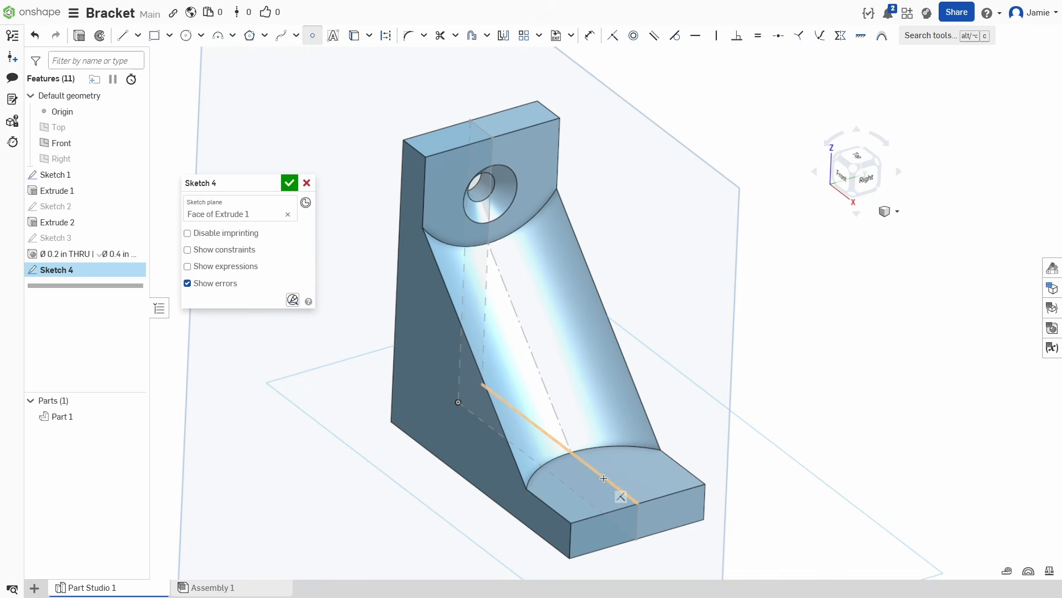
Dimension the point's distance from the horizontal leg's front edge and finish the sketch
{"action": "key", "text": "d"}
{"action": "left_click", "coordinate": [661, 497]}
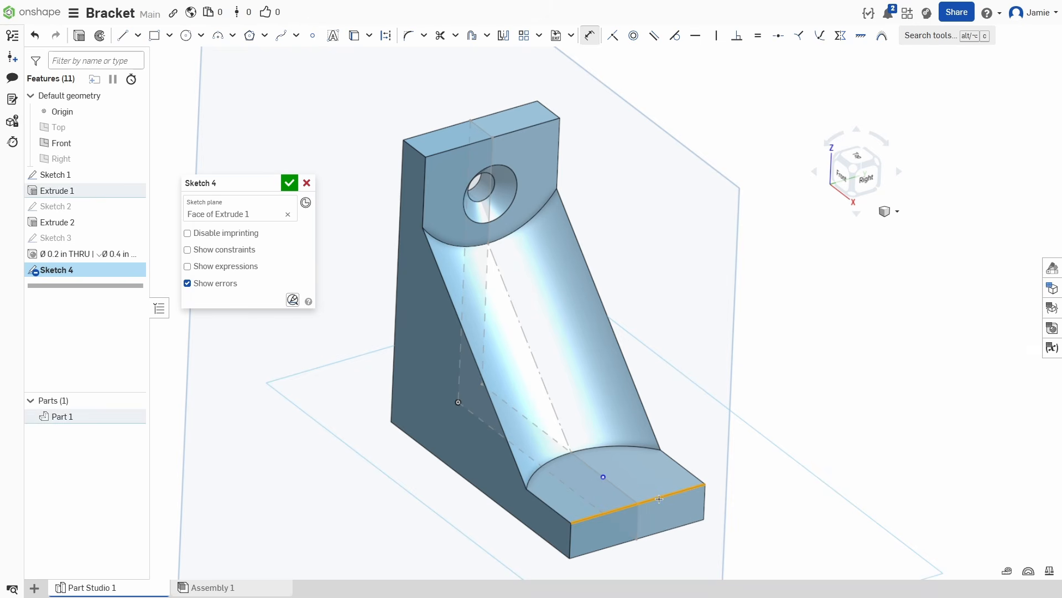
{"action": "left_click", "coordinate": [604, 476]}
{"action": "left_click", "coordinate": [735, 471]}
{"action": "key", "text": "Return"}
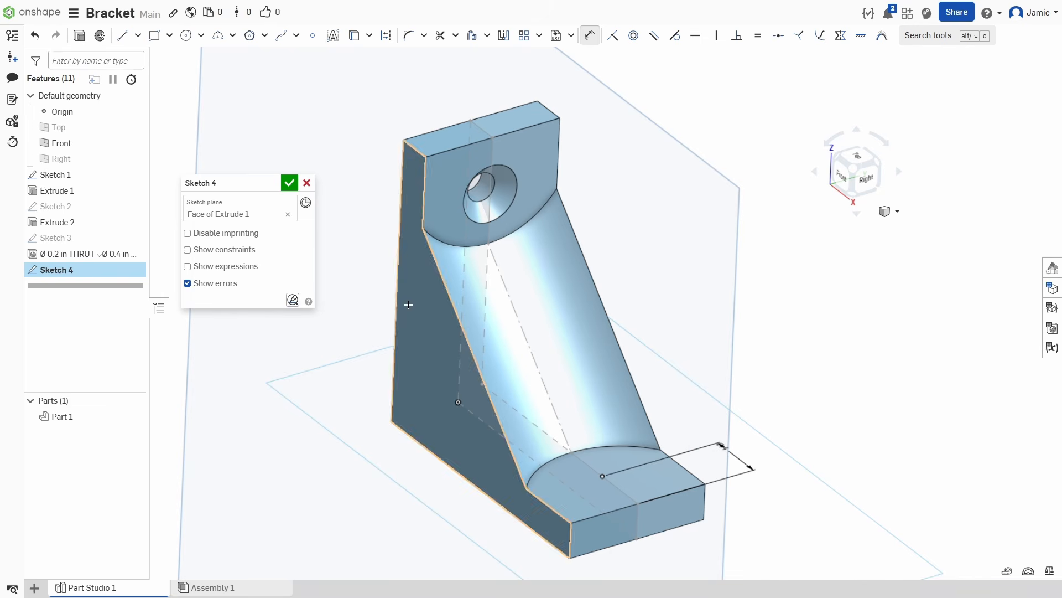
{"action": "left_click", "coordinate": [288, 183]}
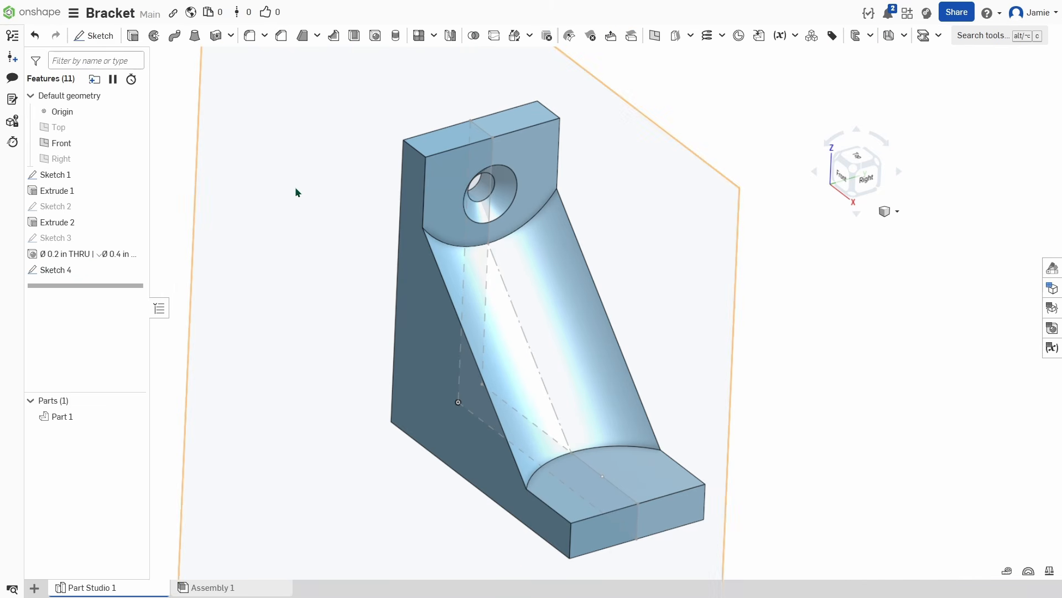
Cut a through-all countersunk hole at the horizontal leg's sketch point, with 0.25 in diameter, 0.4 in countersink diameter and 90 deg countersink angle
{"action": "left_click", "coordinate": [375, 36]}
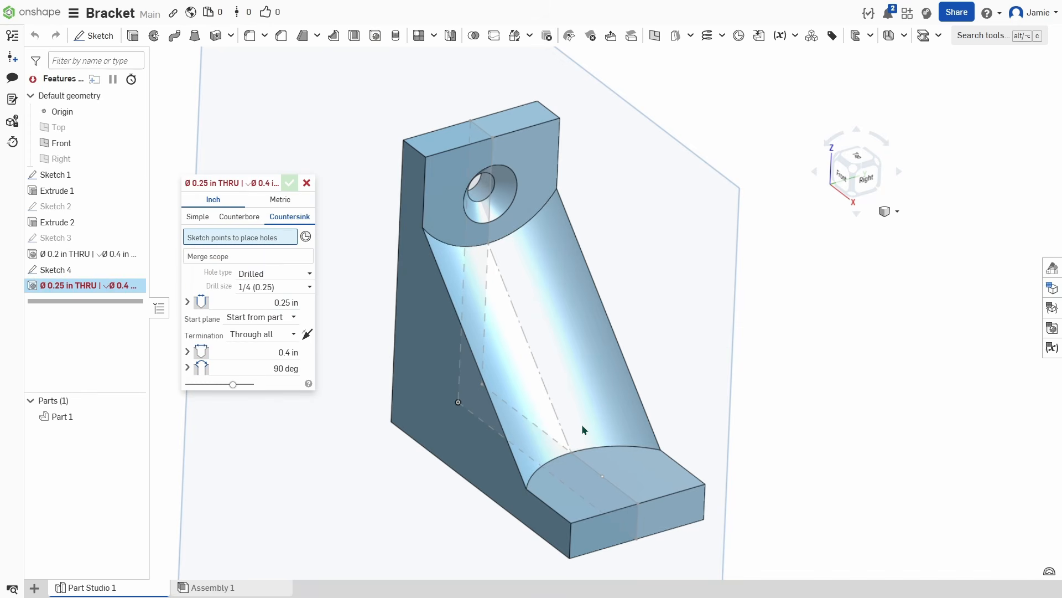
{"action": "left_click", "coordinate": [602, 476]}
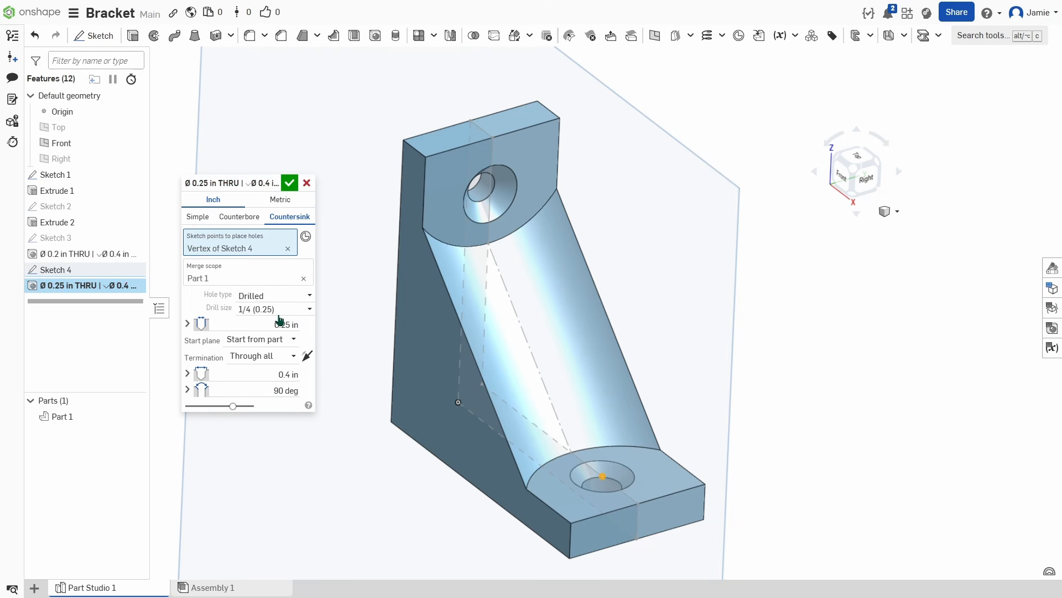
{"action": "left_click", "coordinate": [290, 183]}
Try to fillet the two upper corner edges of the vertical leg with a 0.5 in radius
{"action": "right_click_drag", "start_coordinate": [404, 462], "coordinate": [420, 440]}
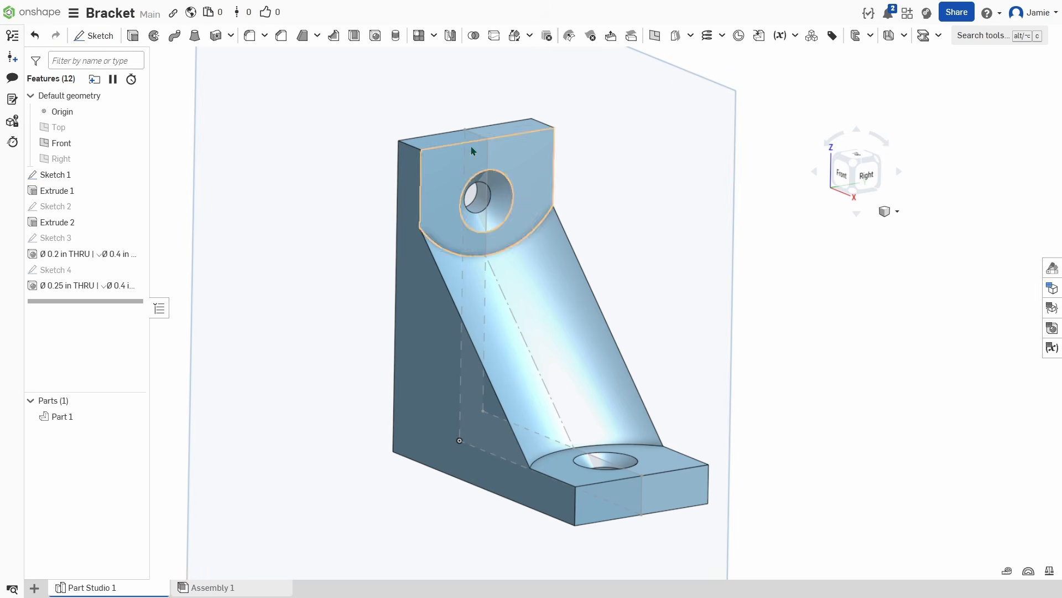
{"action": "left_click", "coordinate": [251, 35]}
{"action": "left_click", "coordinate": [412, 148]}
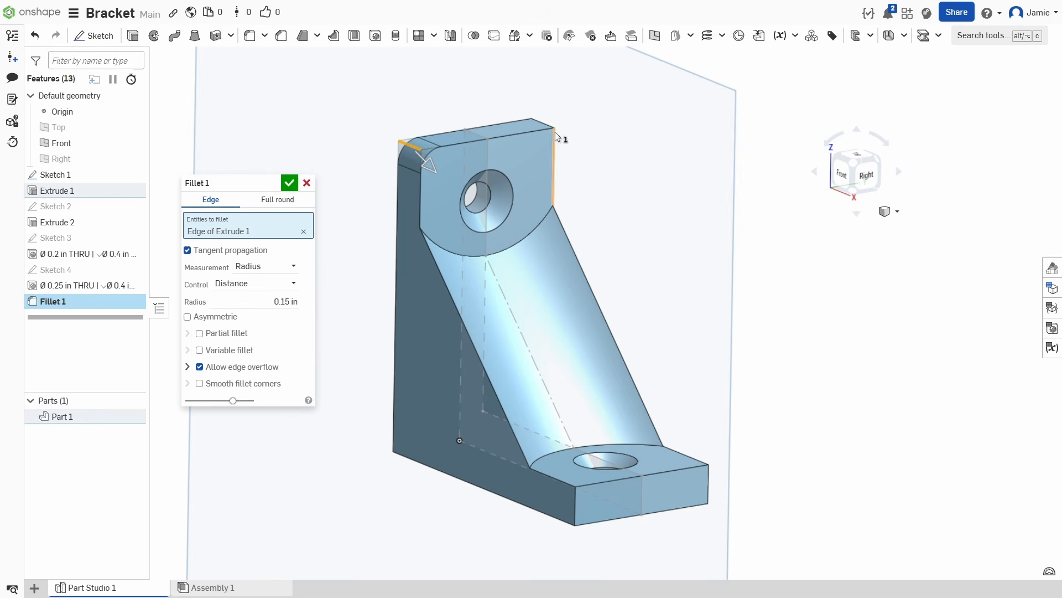
{"action": "left_click", "coordinate": [543, 121]}
{"action": "left_click", "coordinate": [260, 309]}
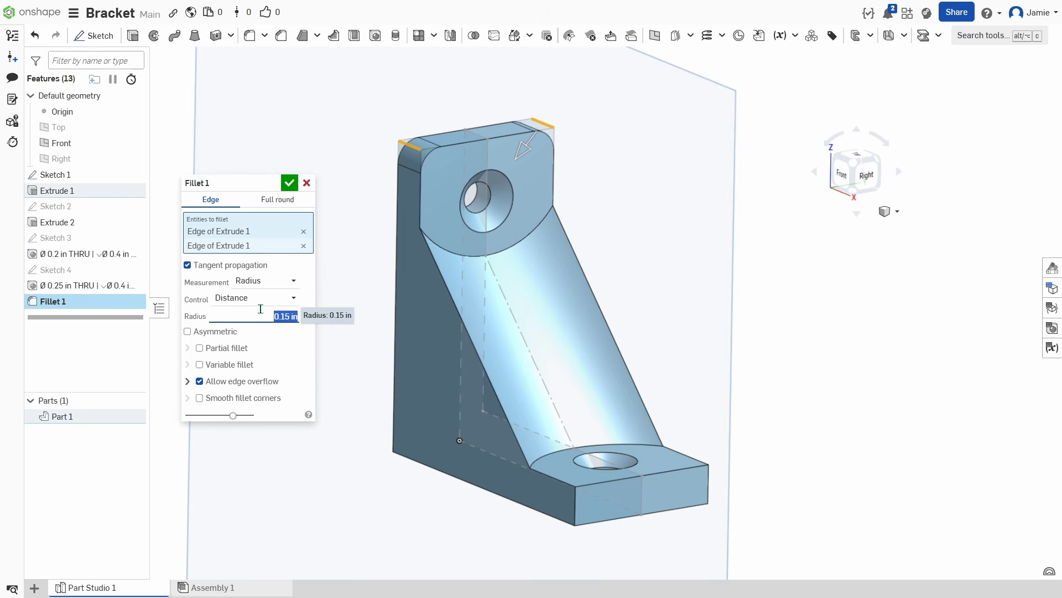
{"action": "type", "text": "0.5"}
{"action": "key", "text": "Return"}
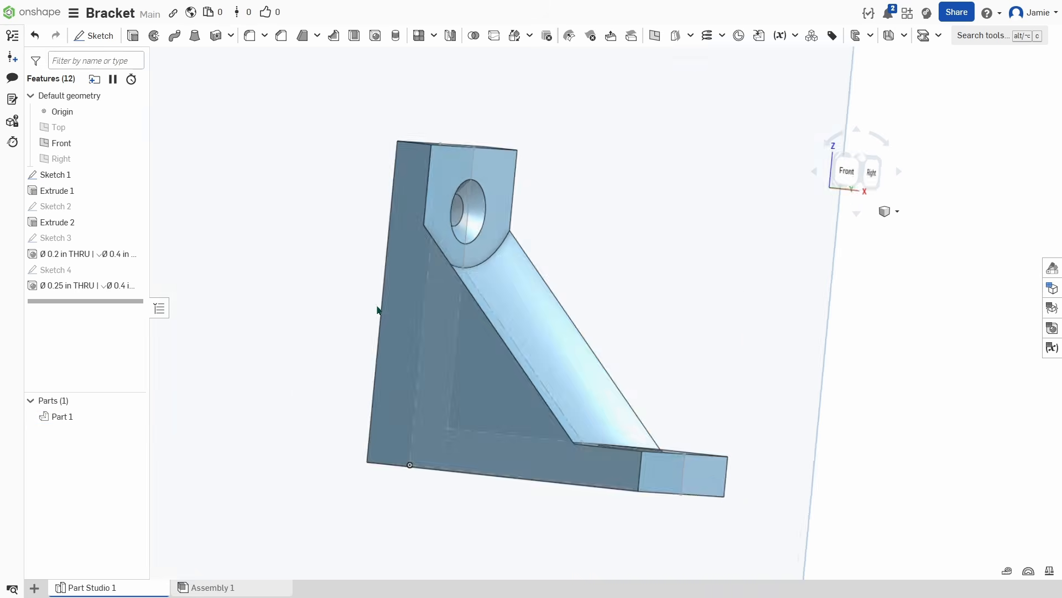
Start a sketch on the vertical leg's flat face around the countersunk hole and view it face-on
{"action": "right_click_drag", "start_coordinate": [377, 307], "coordinate": [347, 317]}
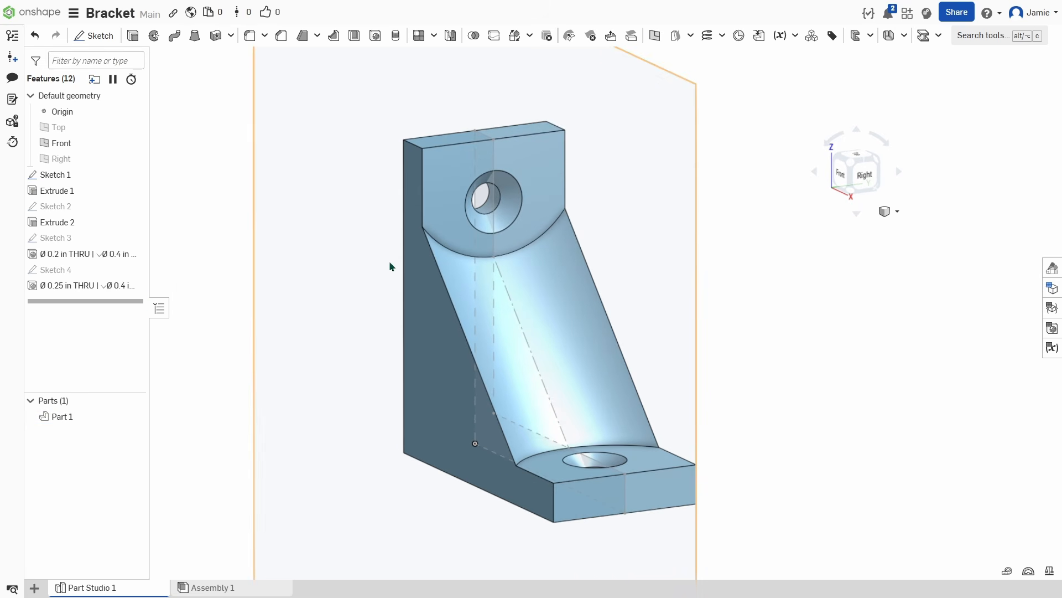
{"action": "right_click_drag", "start_coordinate": [636, 280], "coordinate": [433, 166]}
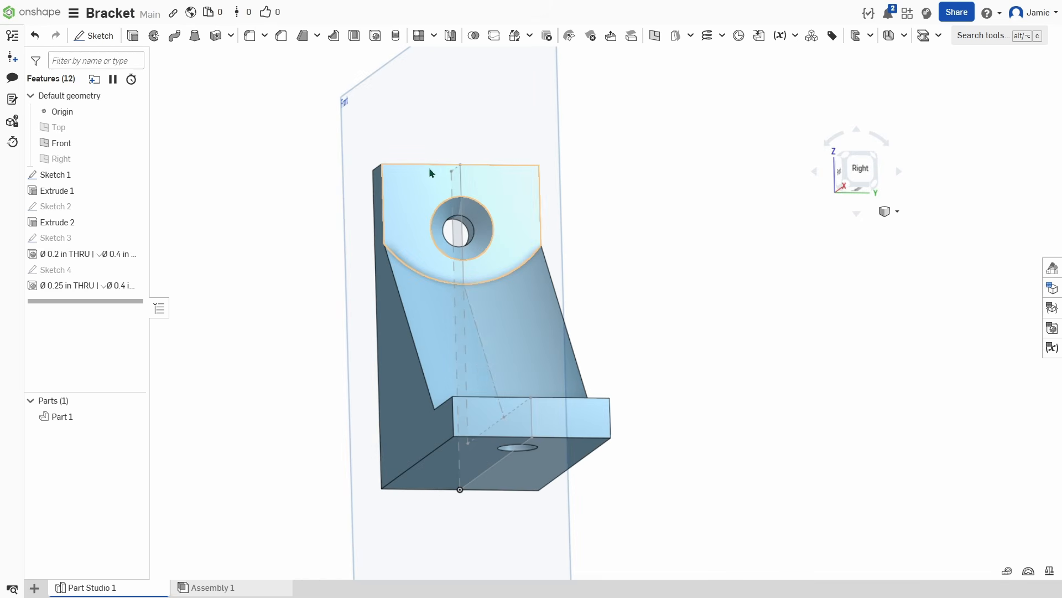
{"action": "key", "text": "shift+4"}
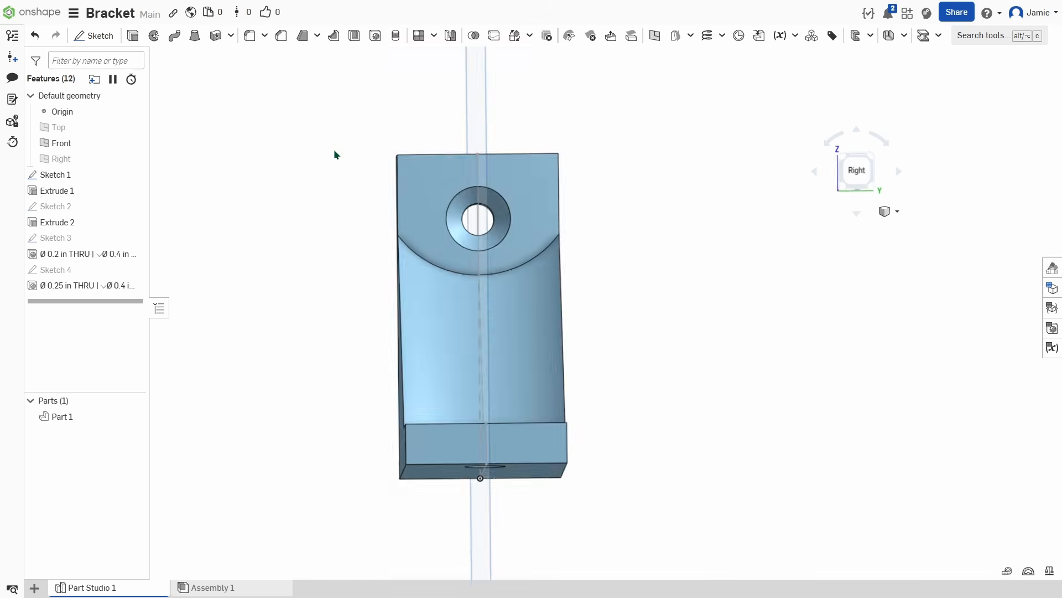
{"action": "right_click_drag", "start_coordinate": [335, 151], "coordinate": [346, 160]}
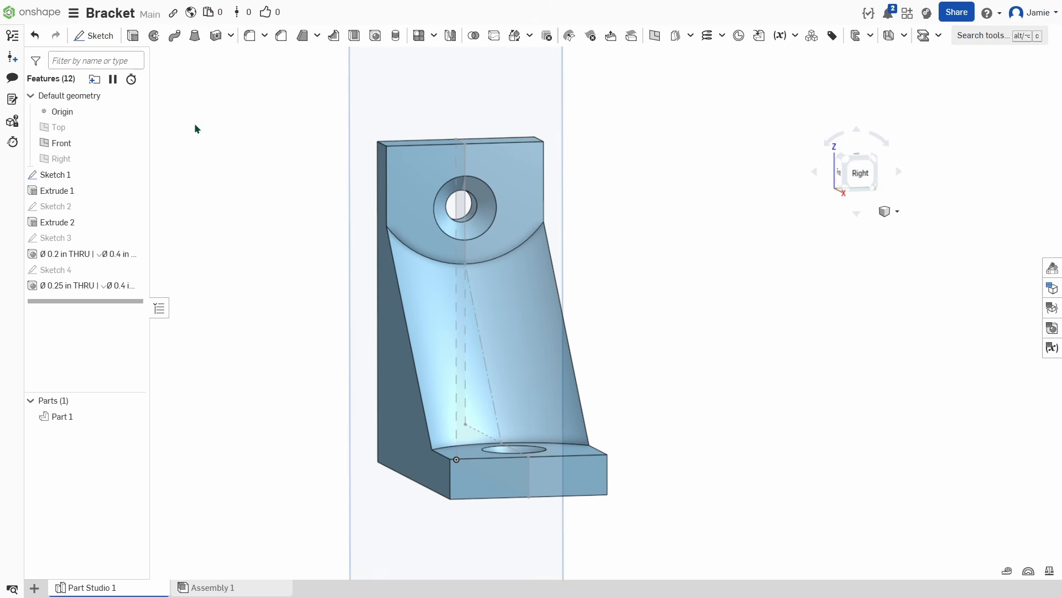
{"action": "left_click", "coordinate": [94, 35]}
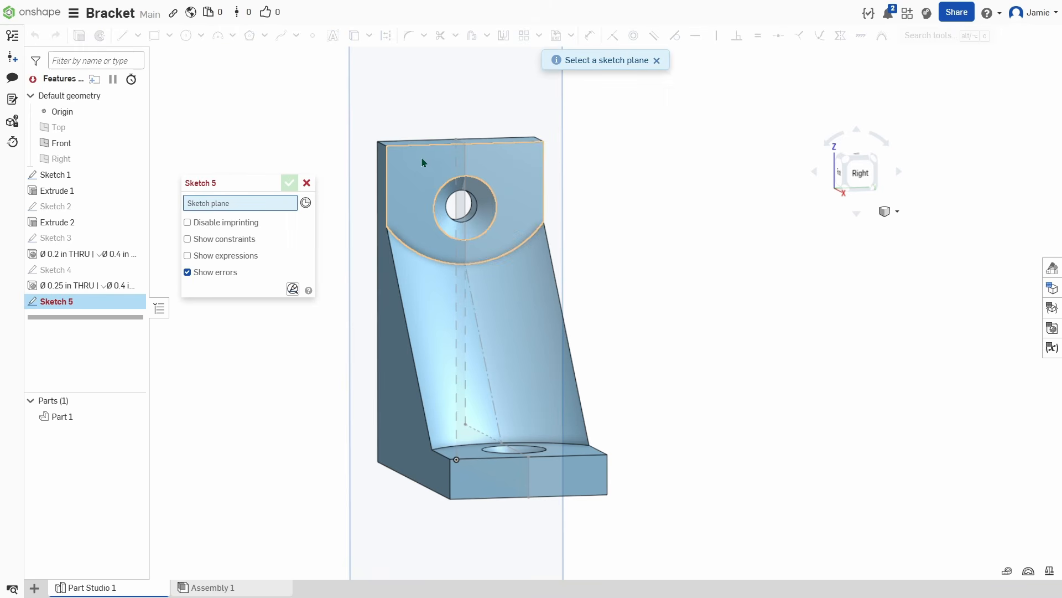
{"action": "left_click", "coordinate": [422, 162]}
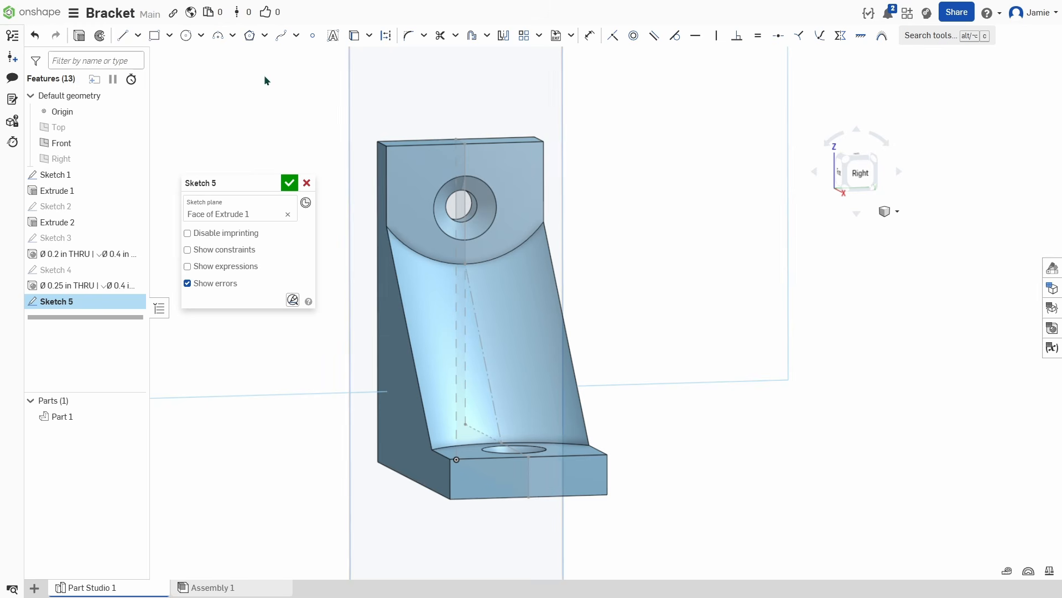
{"action": "left_click", "coordinate": [860, 172]}
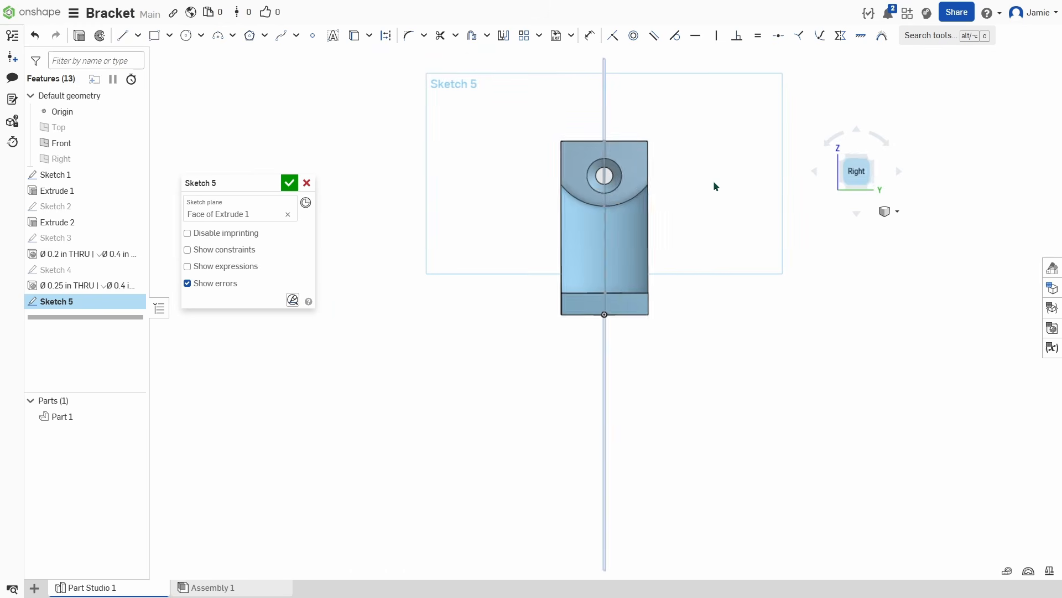
Draw a circle about 1.33 in in diameter on the vertical centerline and move its center up to just above the arc's lowest point
{"action": "scroll", "coordinate": [625, 147], "scroll_direction": "up", "scroll_amount": 5}
{"action": "scroll", "coordinate": [670, 229], "scroll_direction": "up", "scroll_amount": 1}
{"action": "middle_click_drag", "start_coordinate": [669, 229], "coordinate": [608, 223]}
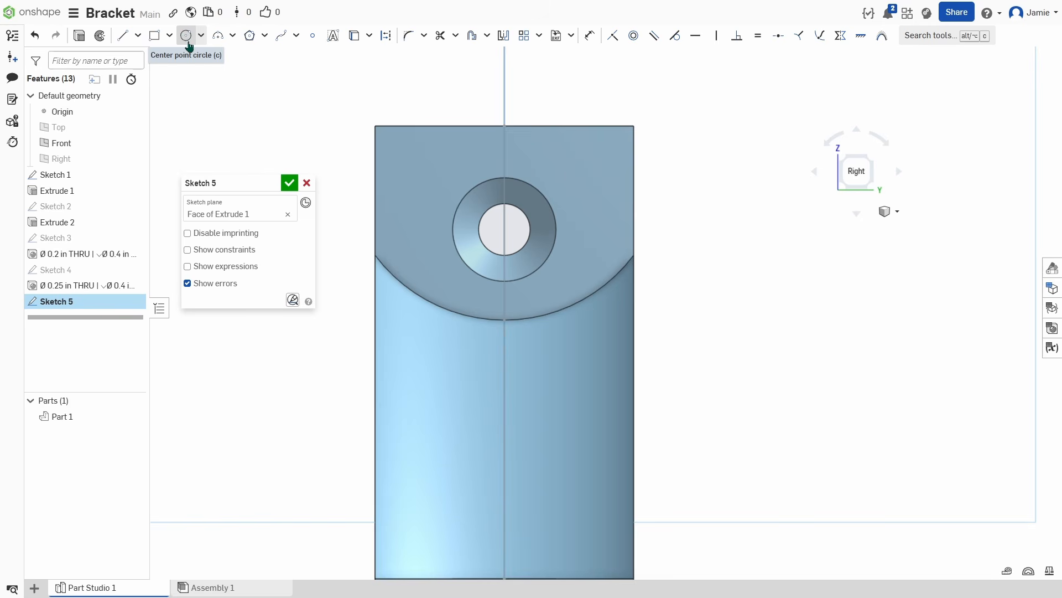
{"action": "left_click", "coordinate": [186, 37]}
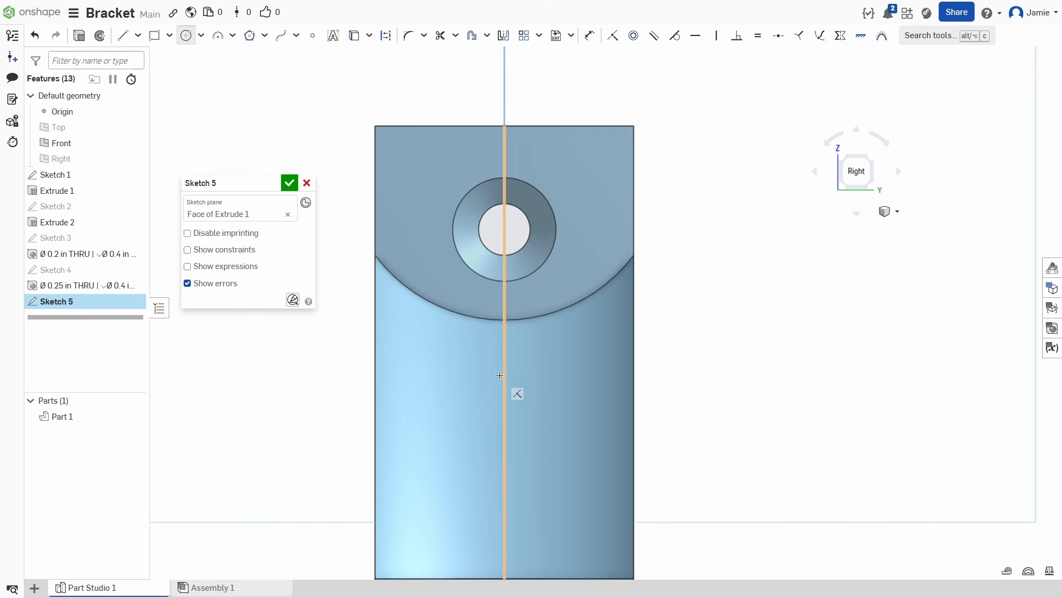
{"action": "left_click", "coordinate": [504, 362]}
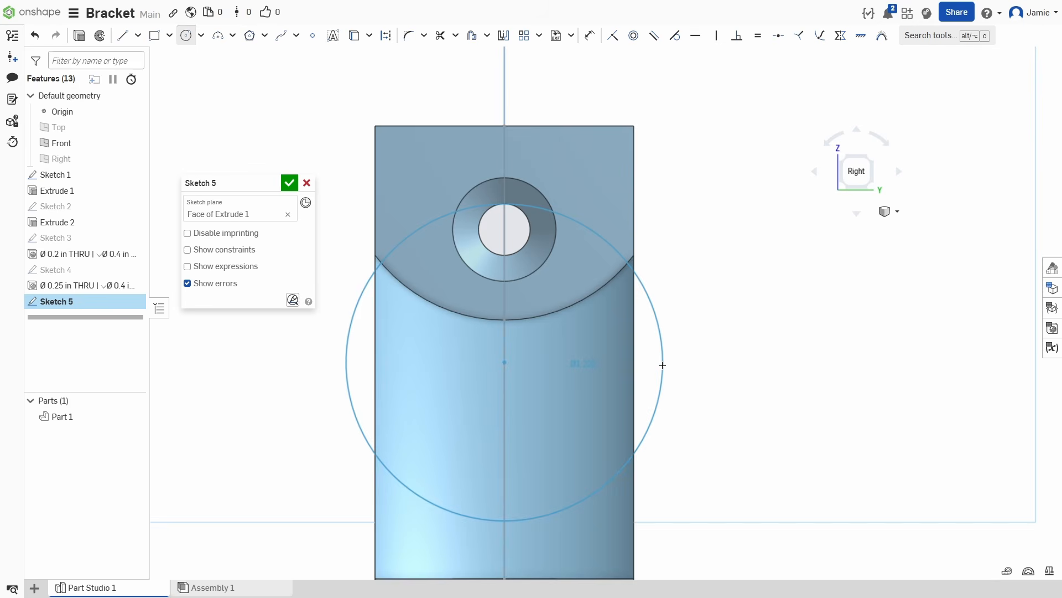
{"action": "left_click", "coordinate": [675, 372]}
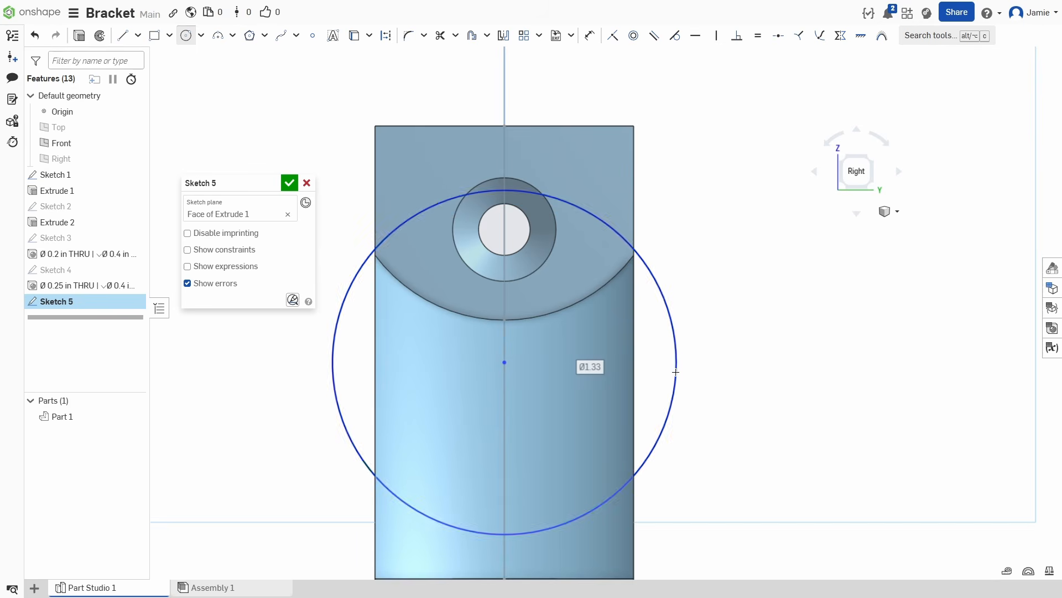
{"action": "key", "text": "Escape"}
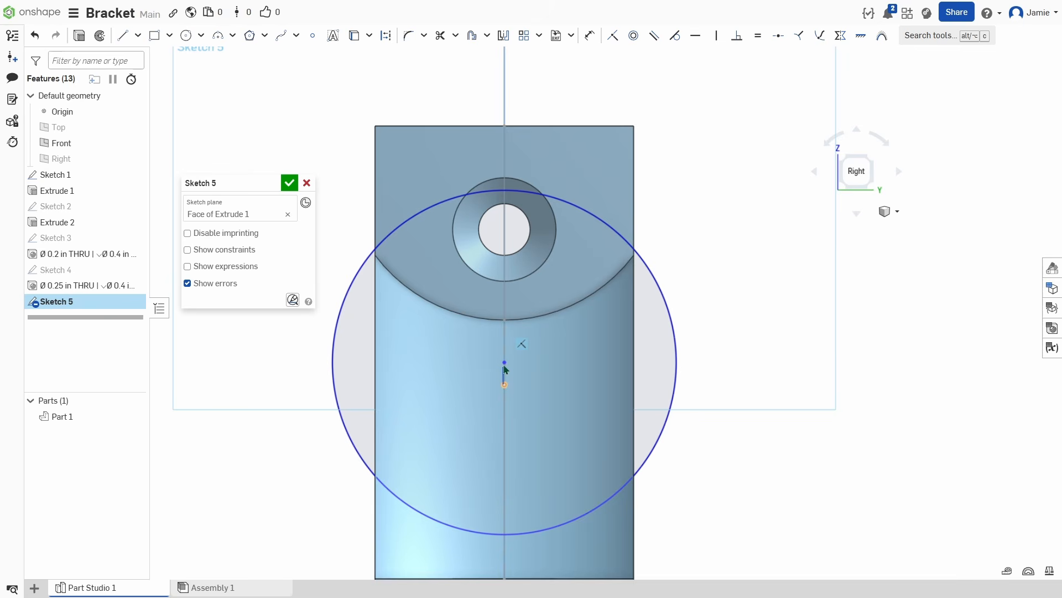
{"action": "left_click_drag", "start_coordinate": [504, 363], "coordinate": [500, 310]}
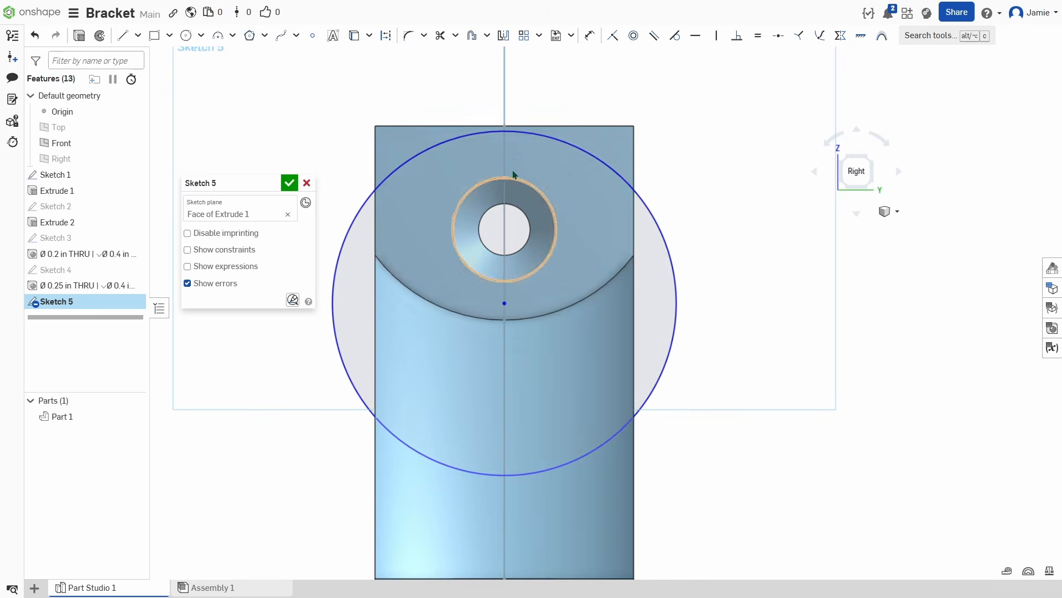
Make the circle tangent to the vertical leg's upper edge
{"action": "scroll", "coordinate": [502, 129], "scroll_direction": "up", "scroll_amount": 5}
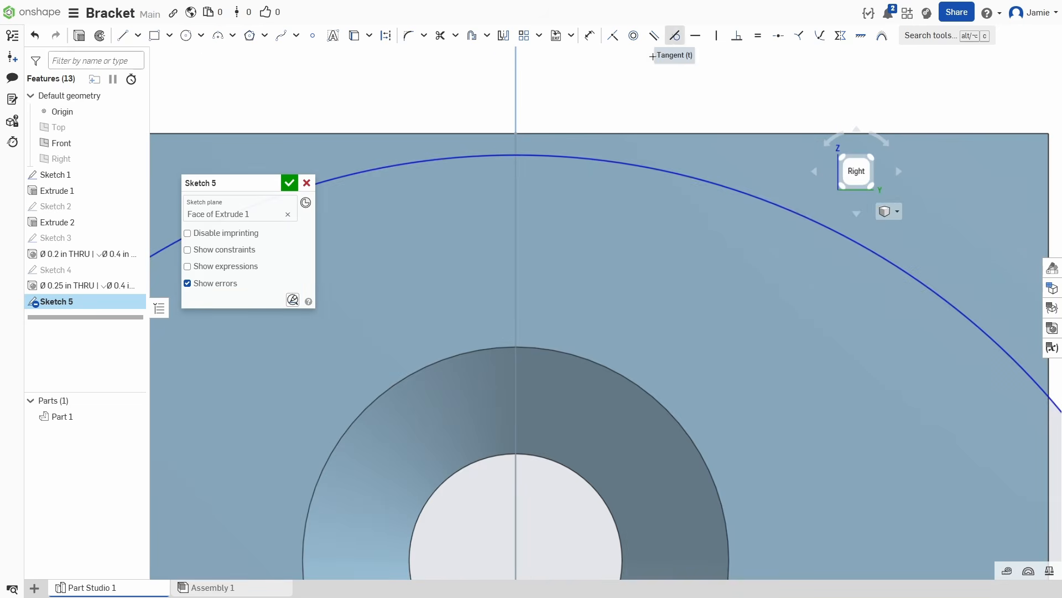
{"action": "left_click", "coordinate": [531, 155]}
{"action": "left_click", "coordinate": [528, 133]}
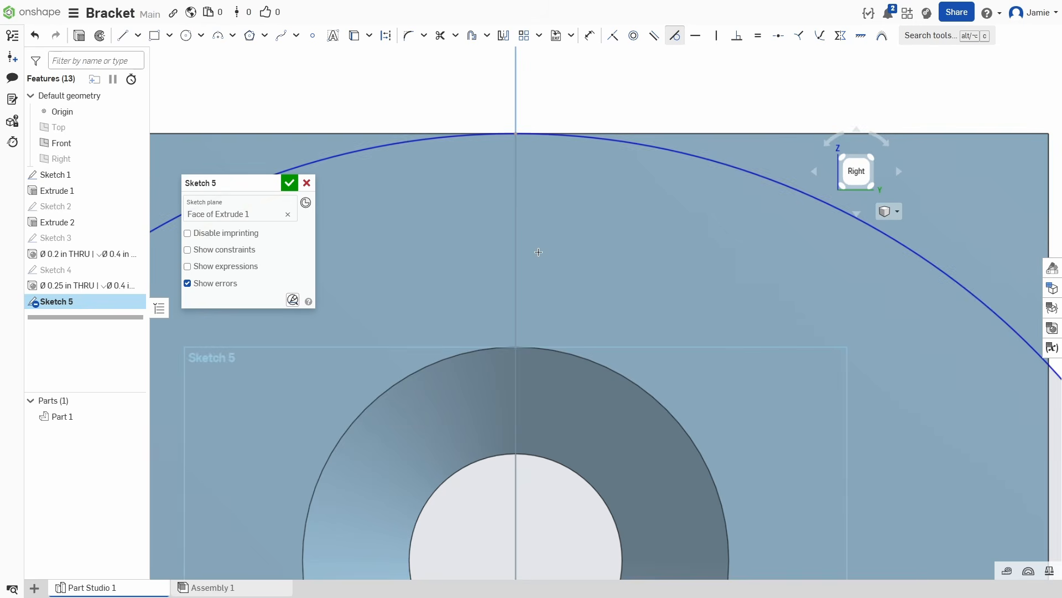
{"action": "scroll", "coordinate": [521, 210], "scroll_direction": "down", "scroll_amount": 4}
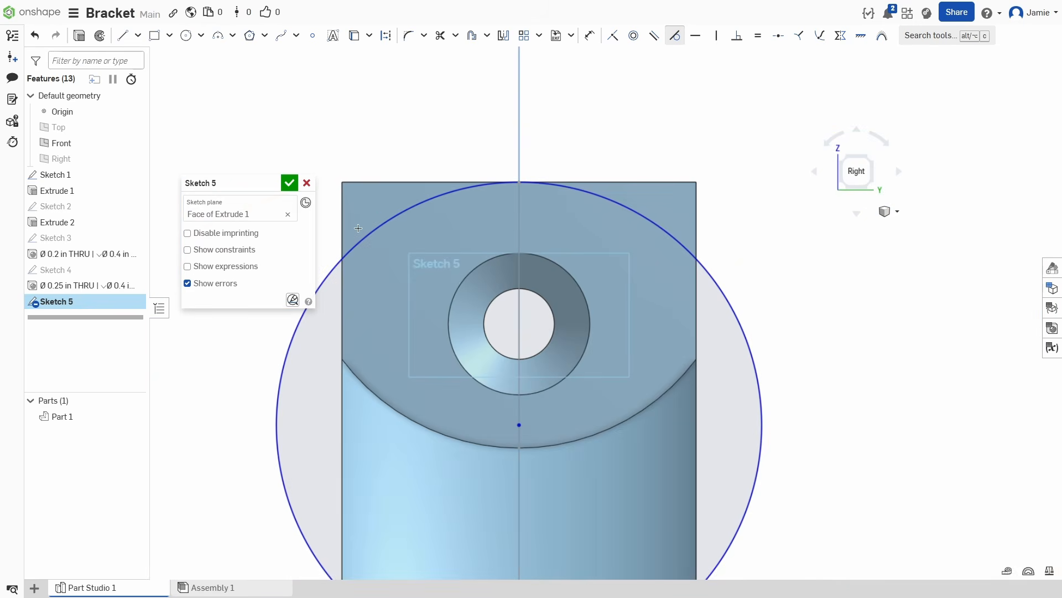
{"action": "right_click_drag", "start_coordinate": [407, 244], "coordinate": [423, 254]}
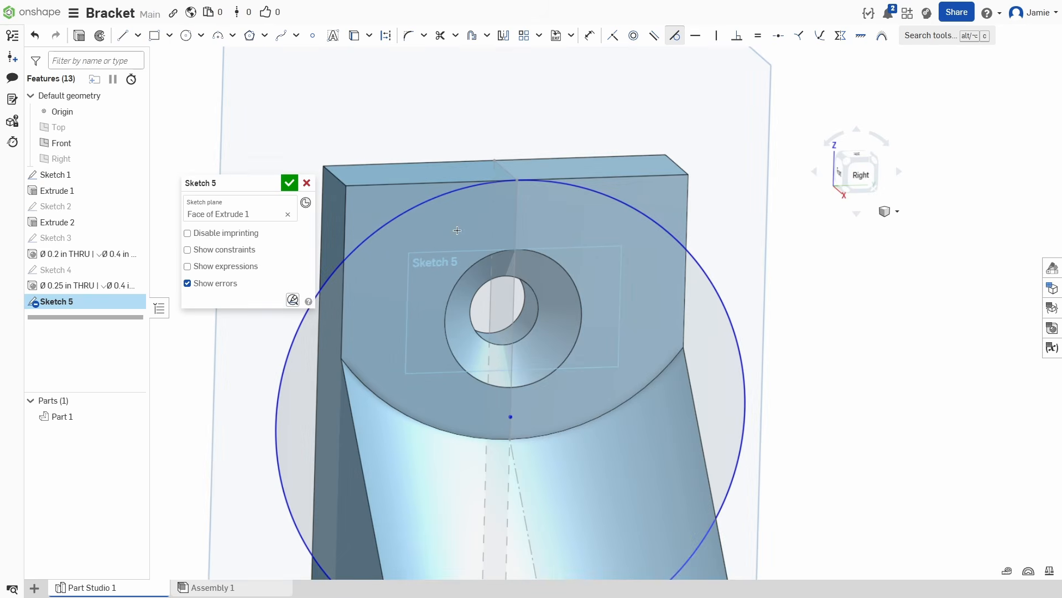
{"action": "middle_click_drag", "start_coordinate": [457, 230], "coordinate": [524, 260]}
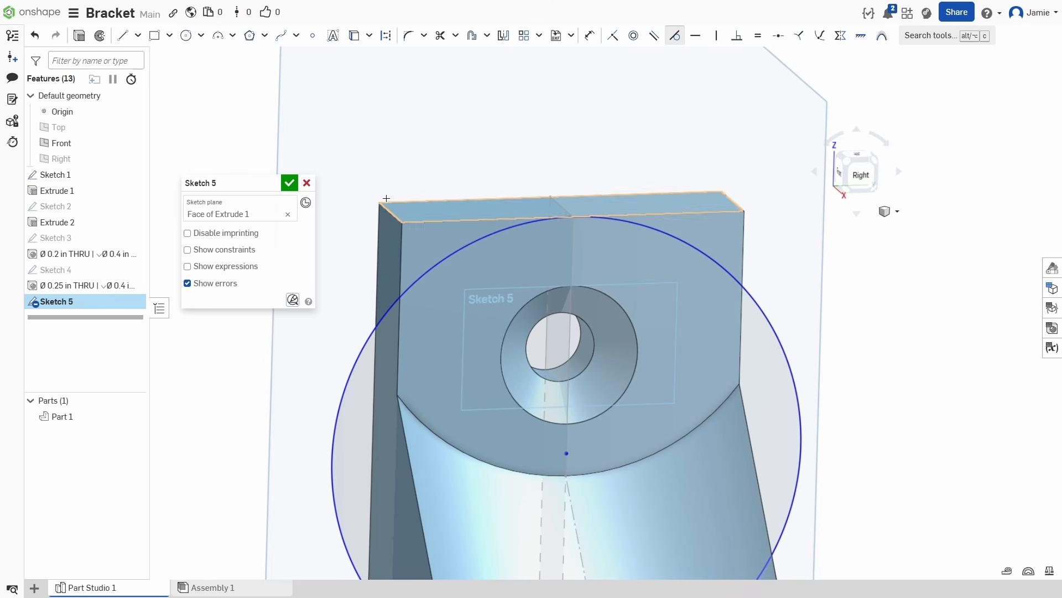
Finish the sketch and extrude the two corner regions outside the circle 1 in backward through the vertical leg as new separate parts
{"action": "left_click", "coordinate": [289, 184]}
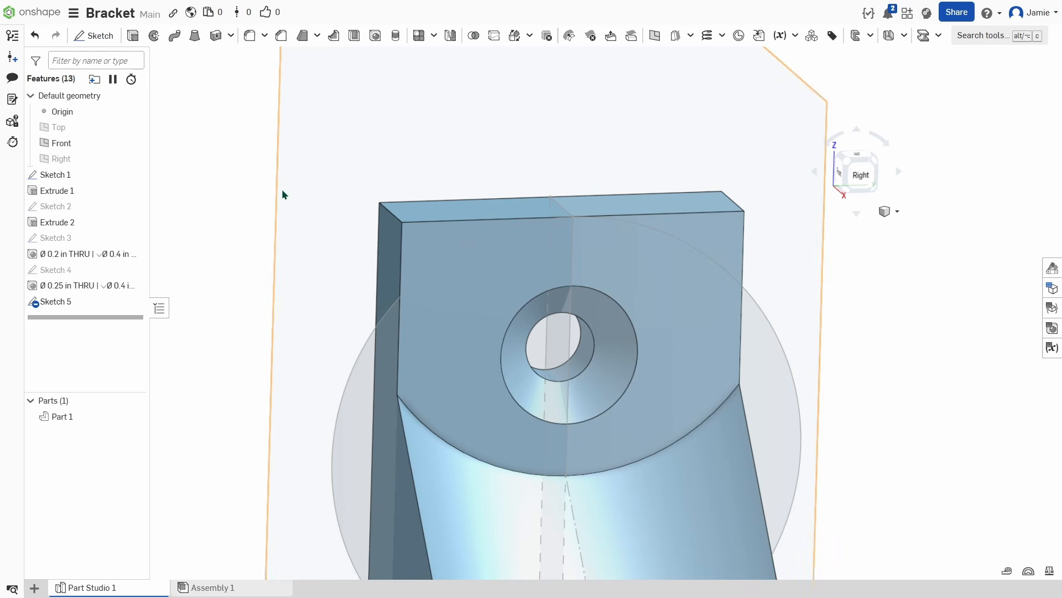
{"action": "left_click", "coordinate": [133, 36]}
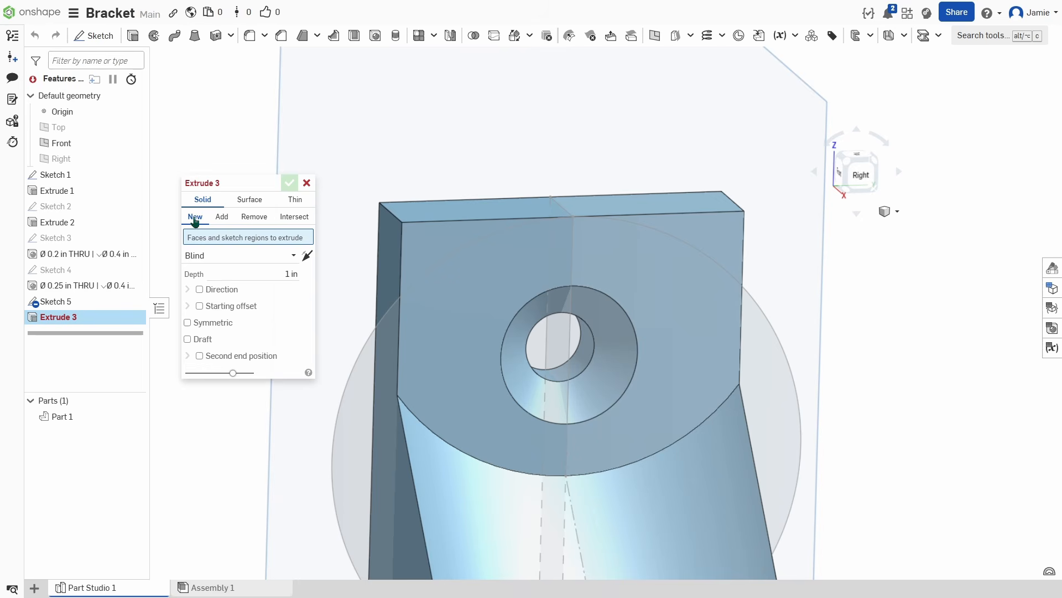
{"action": "left_click", "coordinate": [443, 244]}
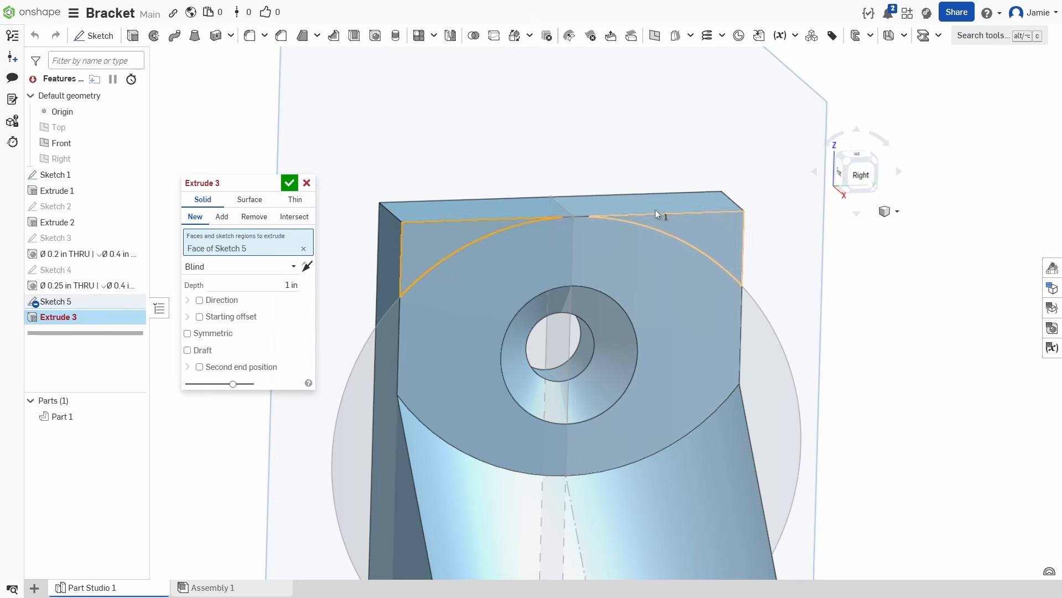
{"action": "left_click", "coordinate": [721, 230]}
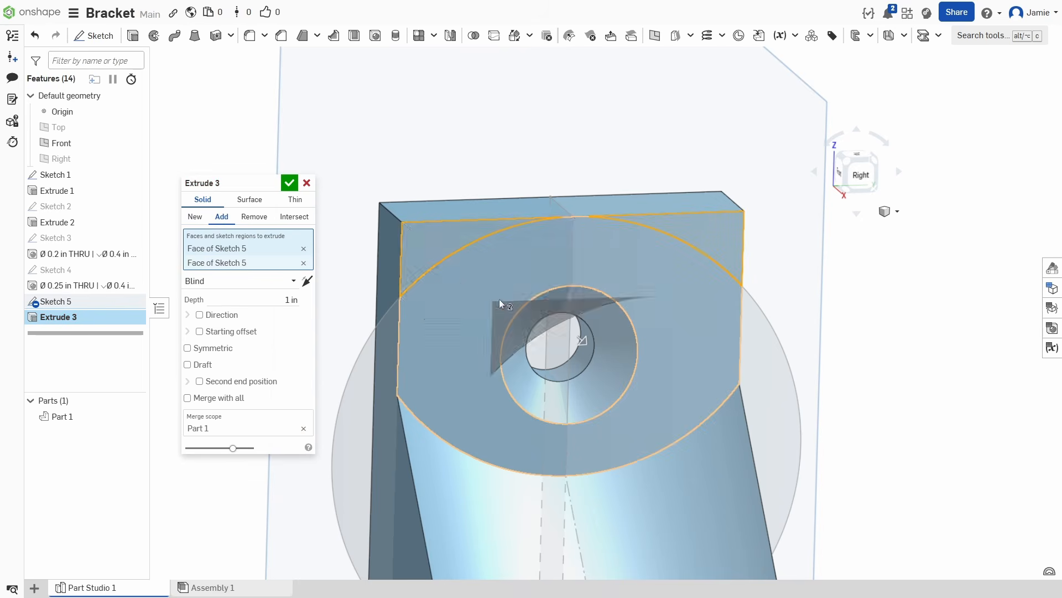
{"action": "left_click", "coordinate": [307, 283]}
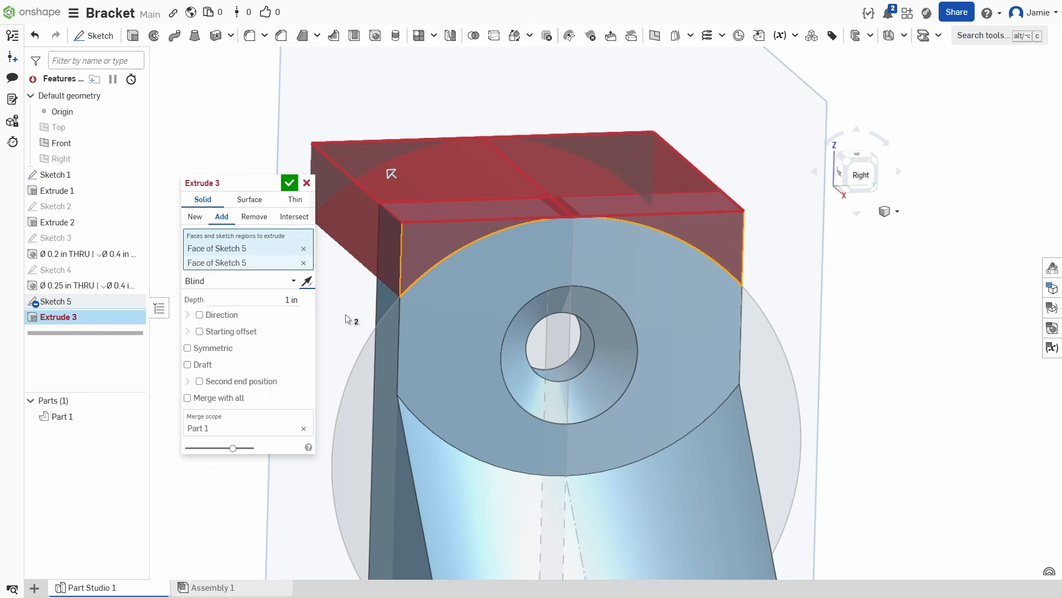
{"action": "left_click", "coordinate": [195, 216]}
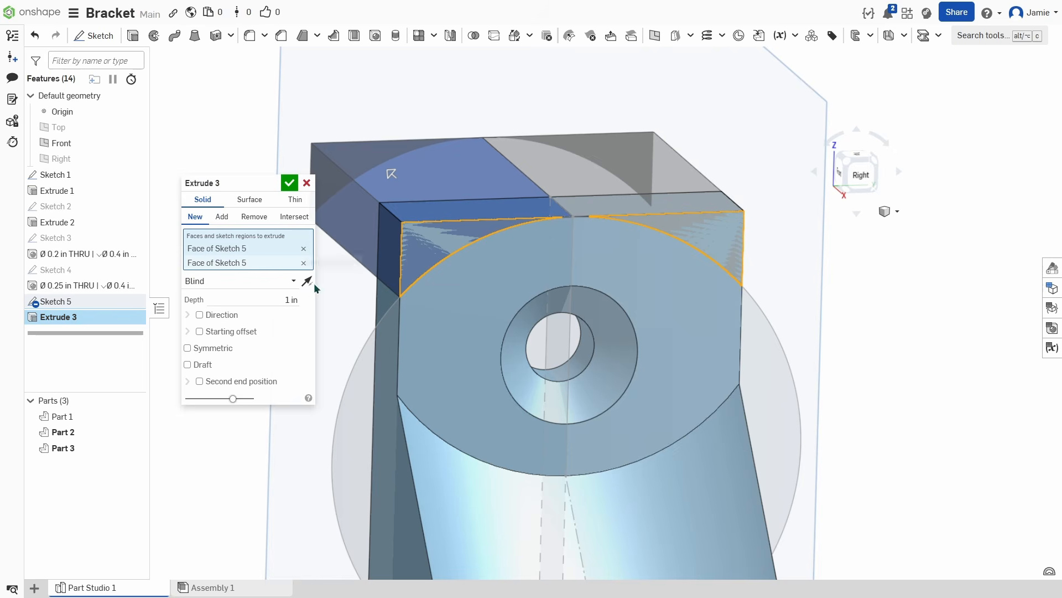
{"action": "mouse_move", "coordinate": [529, 304]}
{"action": "right_mouse_down"}
{"action": "mouse_move", "coordinate": [576, 313]}
{"action": "mouse_move", "coordinate": [531, 310]}
{"action": "mouse_move", "coordinate": [535, 290]}
{"action": "mouse_move", "coordinate": [533, 305]}
{"action": "right_mouse_up"}
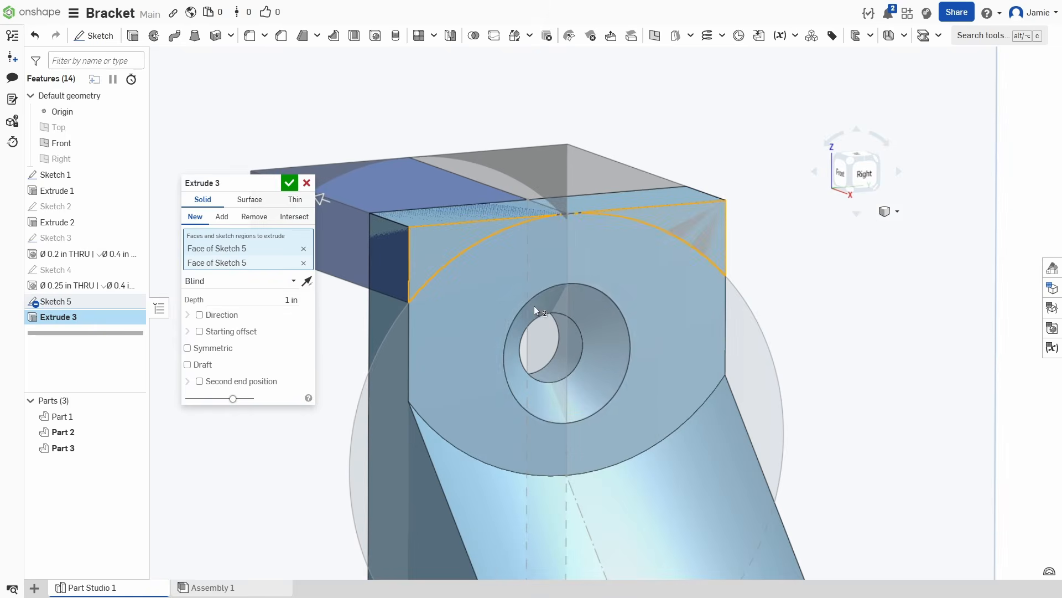
{"action": "scroll", "coordinate": [474, 291], "scroll_direction": "down", "scroll_amount": 3}
{"action": "left_click", "coordinate": [288, 183]}
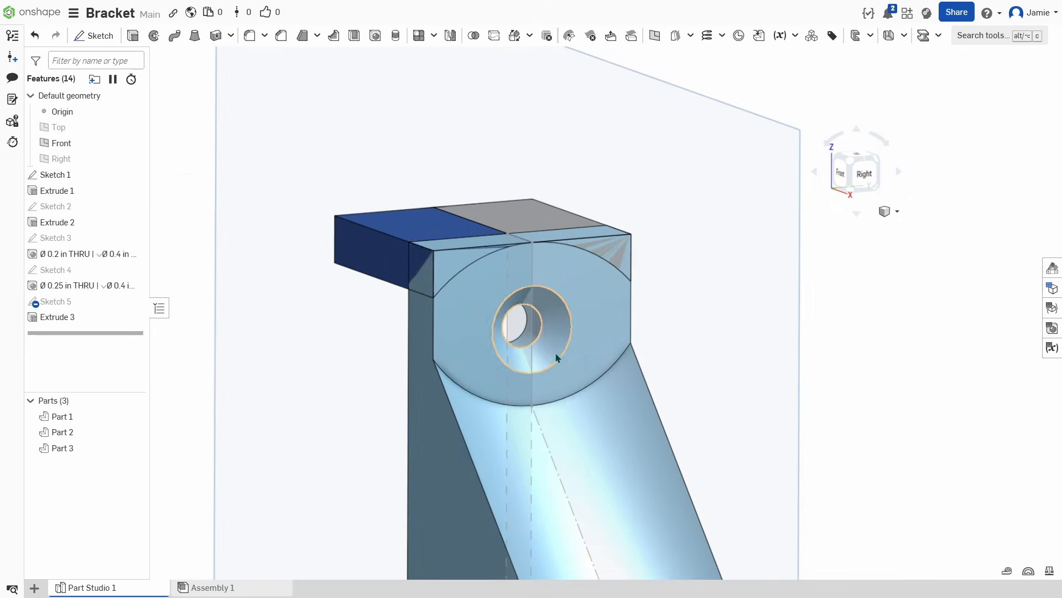
Start a Transform with the two extruded corner parts as the entities
{"action": "scroll", "coordinate": [548, 332], "scroll_direction": "up", "scroll_amount": 2}
{"action": "scroll", "coordinate": [546, 254], "scroll_direction": "down", "scroll_amount": 3}
{"action": "right_click_drag", "start_coordinate": [571, 350], "coordinate": [501, 287]}
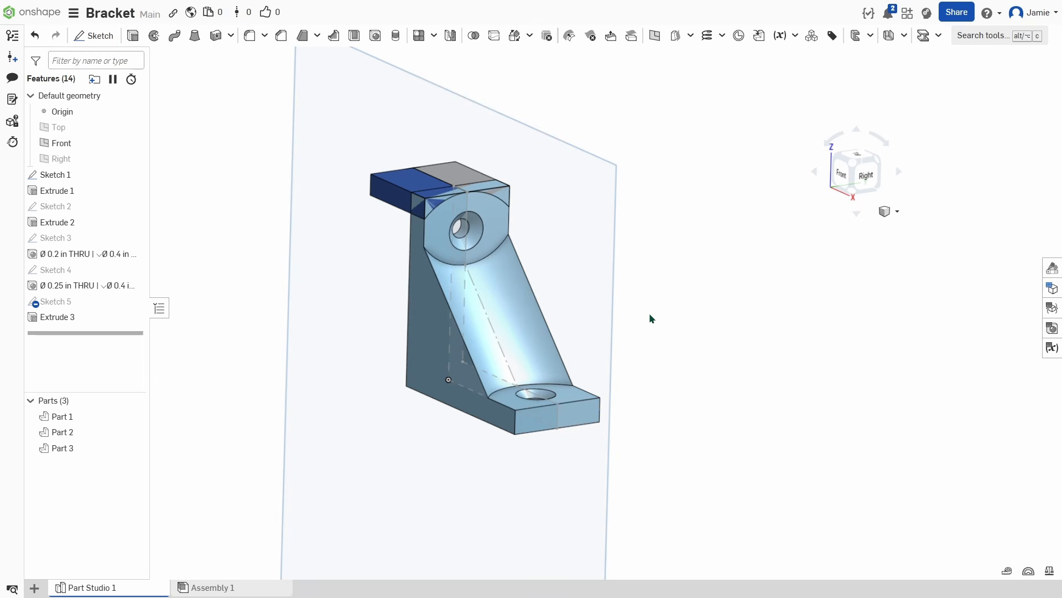
{"action": "right_click_drag", "start_coordinate": [685, 310], "coordinate": [728, 327]}
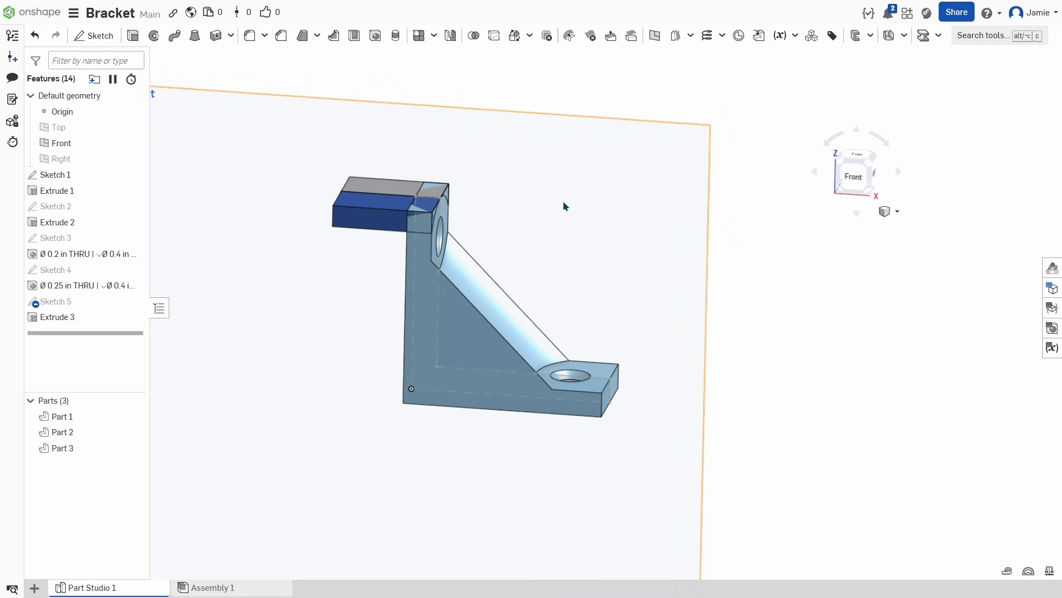
{"action": "left_click", "coordinate": [514, 37]}
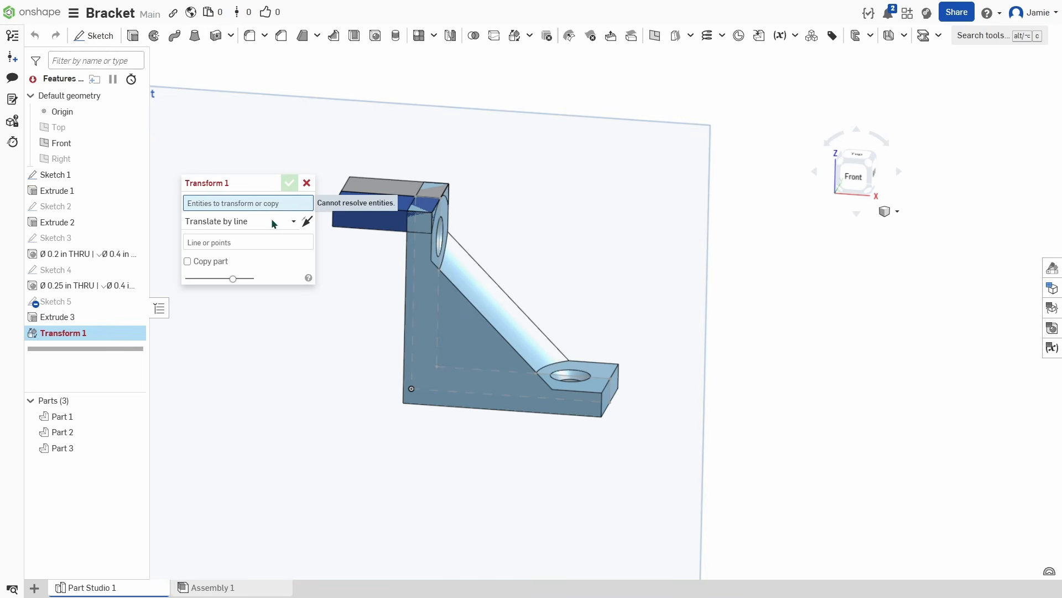
{"action": "left_click", "coordinate": [348, 215]}
{"action": "left_click", "coordinate": [387, 186]}
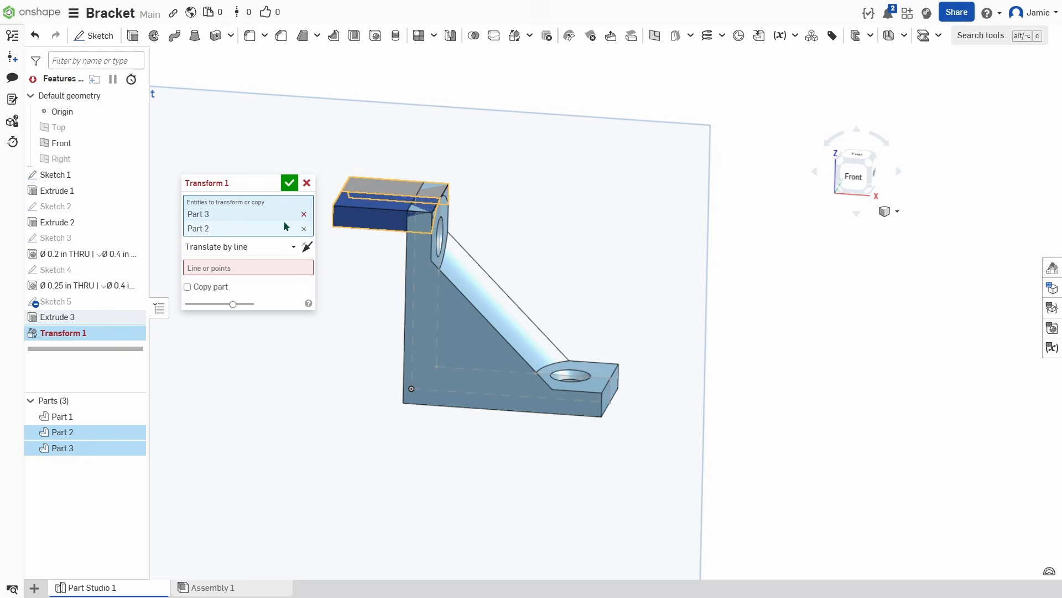
{"action": "left_click", "coordinate": [201, 270]}
{"action": "right_click_drag", "start_coordinate": [310, 417], "coordinate": [341, 427]}
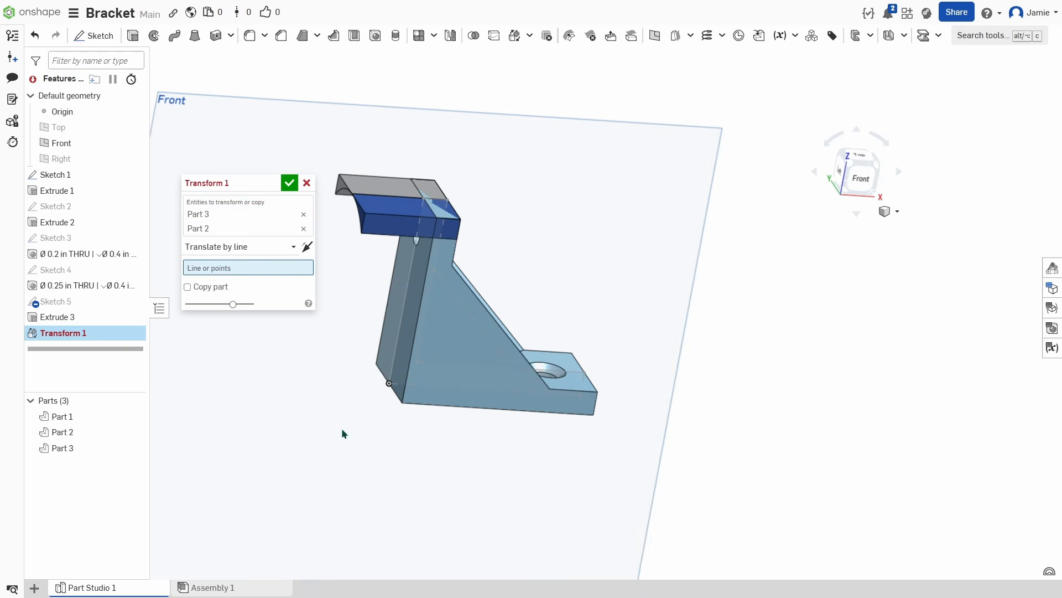
{"action": "left_click", "coordinate": [384, 374]}
{"action": "right_click_drag", "start_coordinate": [357, 341], "coordinate": [323, 277]}
Rotate copies of the two corner parts by 90 degrees about the bracket's outer corner edge onto the horizontal leg's end
{"action": "left_click", "coordinate": [248, 248]}
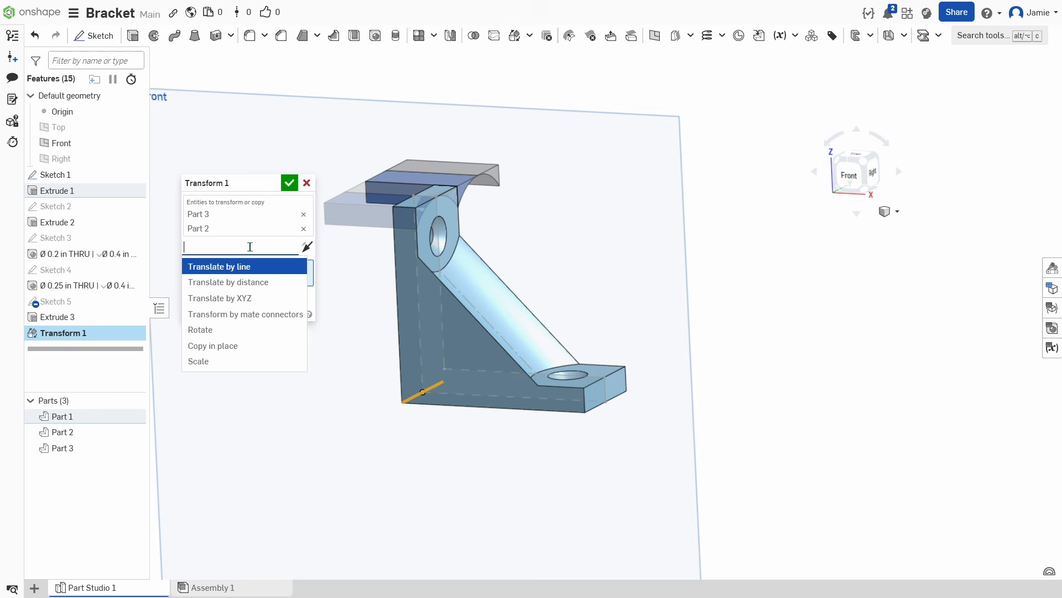
{"action": "left_click", "coordinate": [215, 330]}
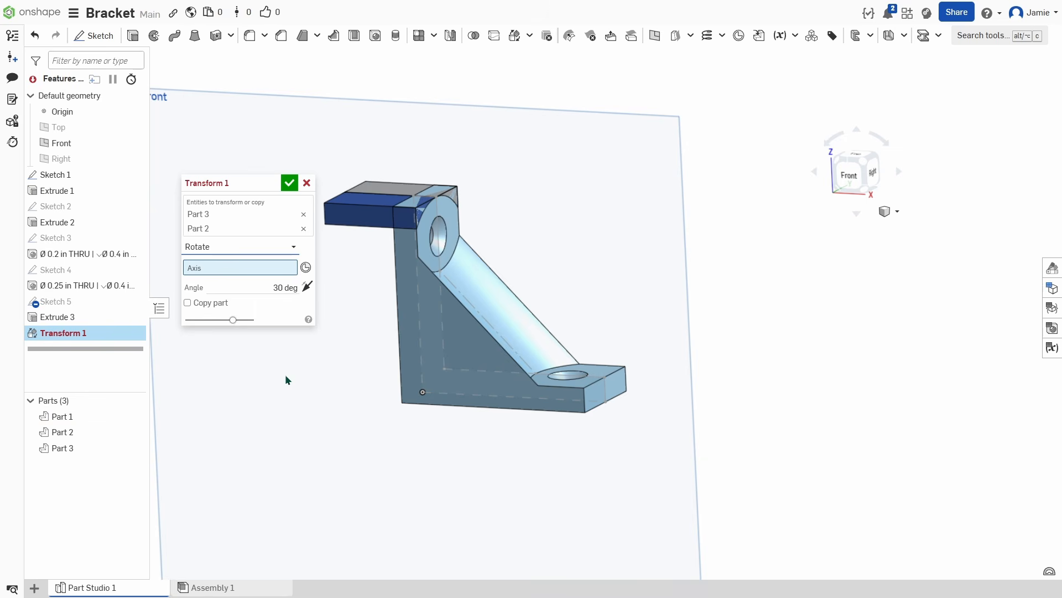
{"action": "left_click", "coordinate": [257, 284]}
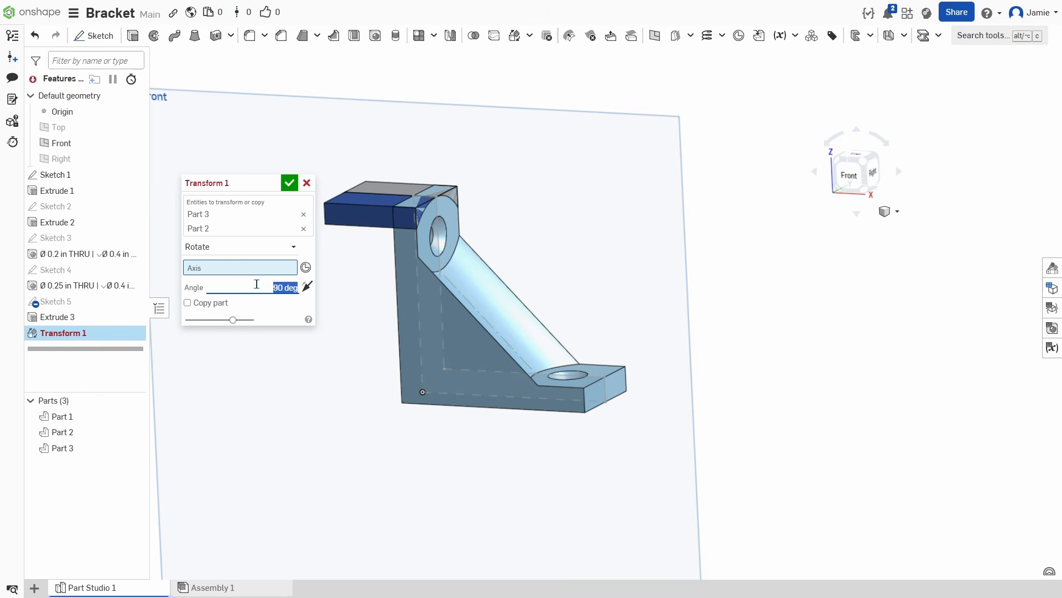
{"action": "right_click_drag", "start_coordinate": [273, 371], "coordinate": [386, 382]}
{"action": "left_click", "coordinate": [379, 385]}
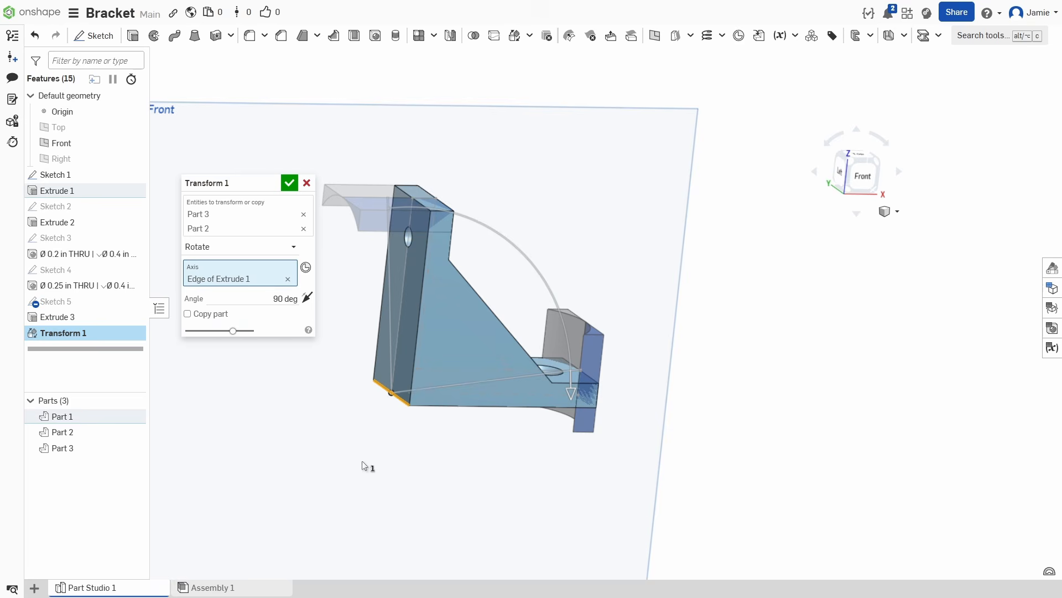
{"action": "right_click_drag", "start_coordinate": [364, 466], "coordinate": [327, 463]}
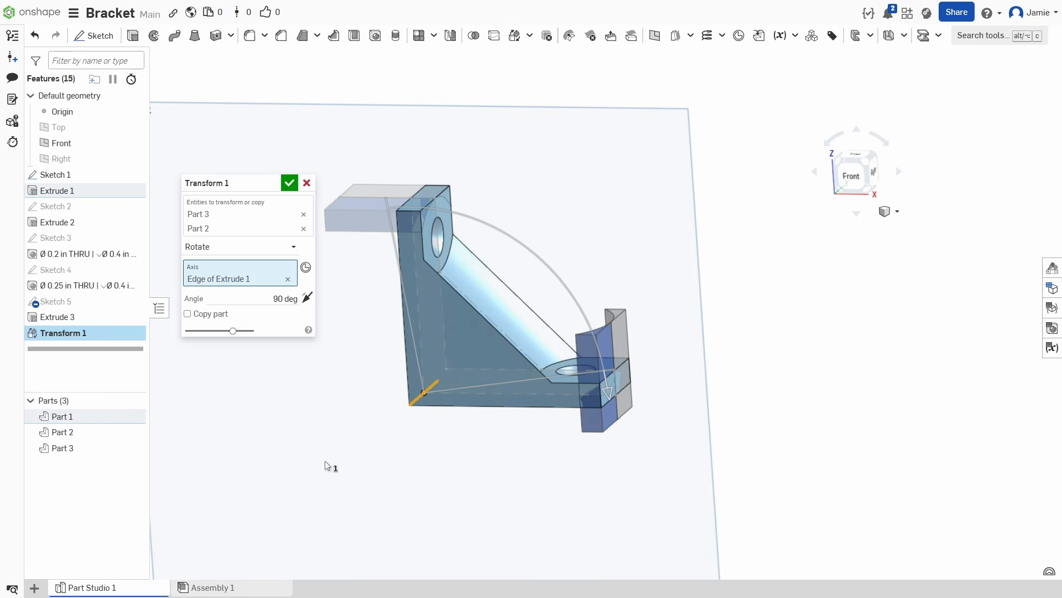
{"action": "left_click", "coordinate": [188, 314]}
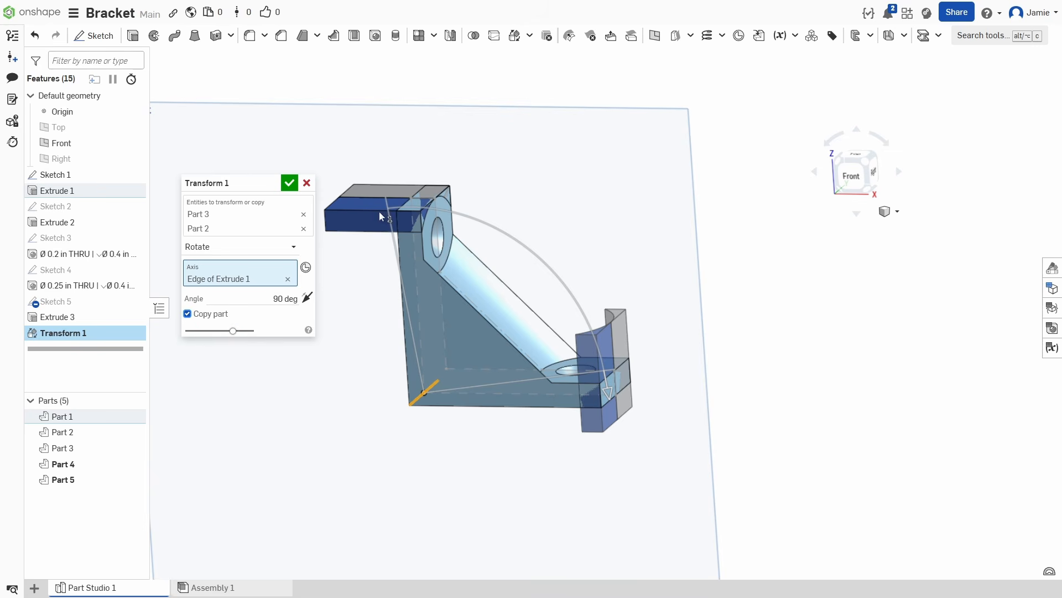
{"action": "left_click", "coordinate": [289, 184]}
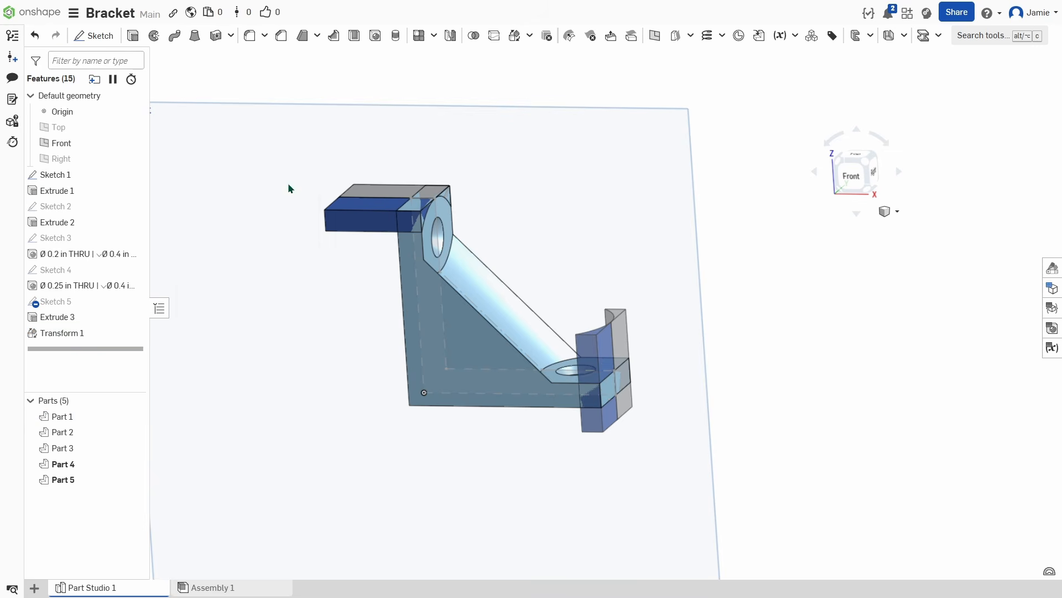
Subtract all four corner parts from the bracket body with a Boolean, without keeping the tools
{"action": "right_click_drag", "start_coordinate": [330, 414], "coordinate": [299, 411]}
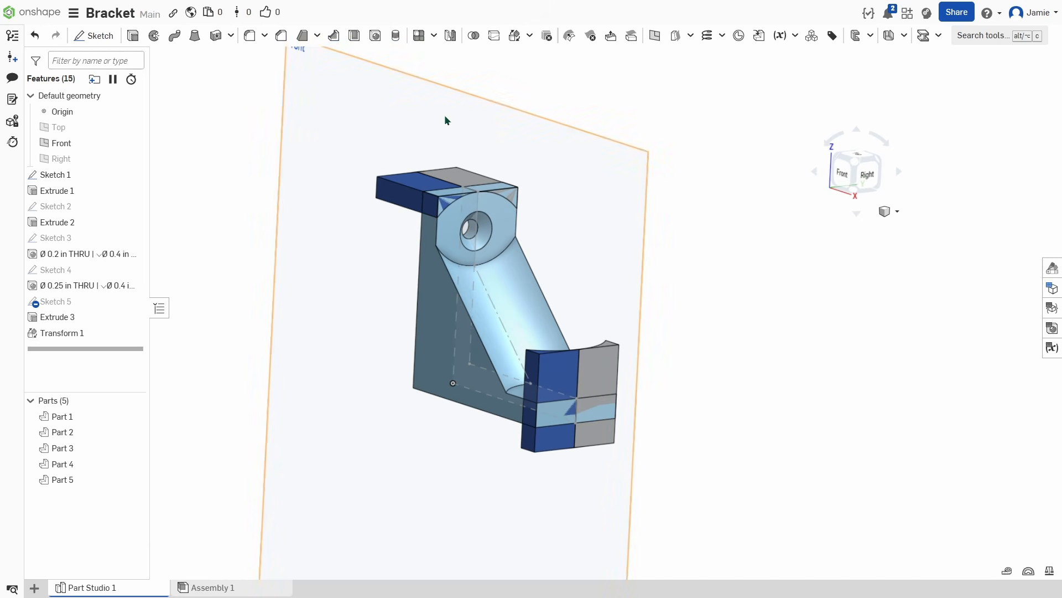
{"action": "left_click", "coordinate": [474, 36]}
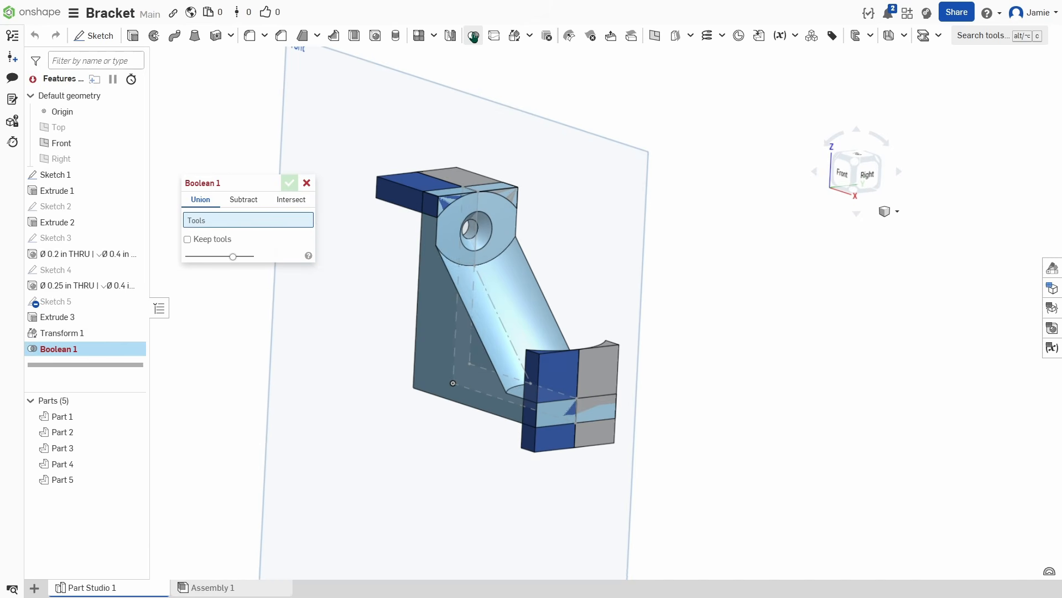
{"action": "left_click", "coordinate": [243, 199]}
{"action": "left_click", "coordinate": [202, 239]}
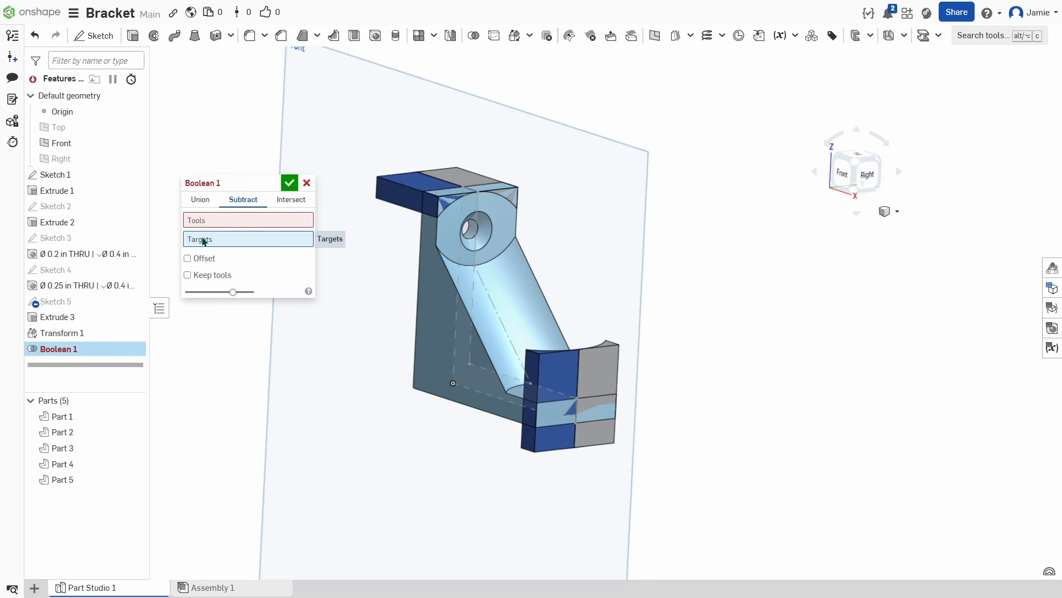
{"action": "left_click", "coordinate": [462, 354]}
{"action": "left_click", "coordinate": [201, 220]}
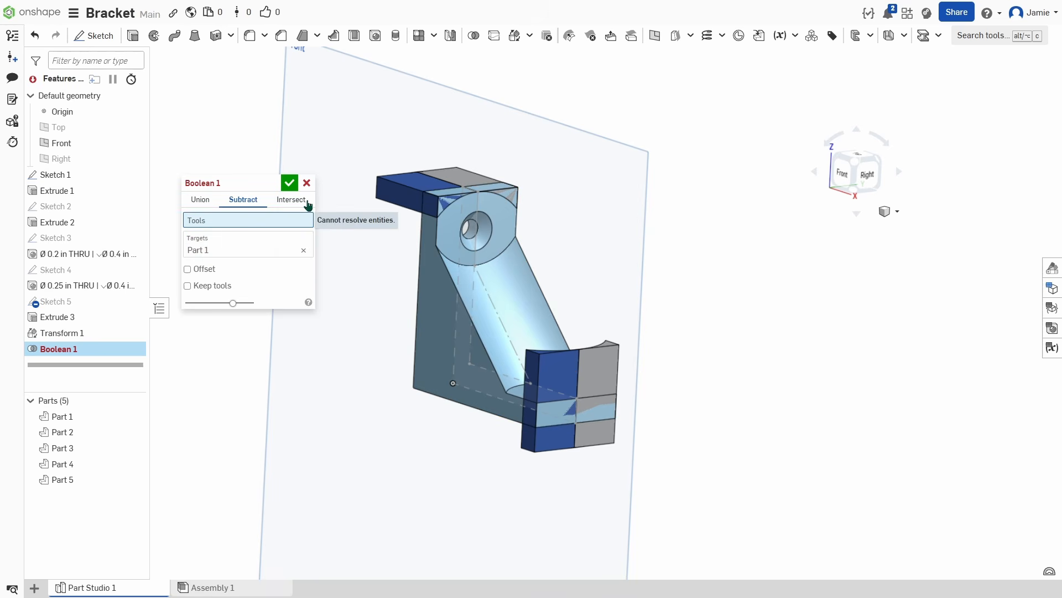
{"action": "left_click", "coordinate": [406, 195]}
{"action": "left_click", "coordinate": [466, 178]}
{"action": "left_click", "coordinate": [603, 373]}
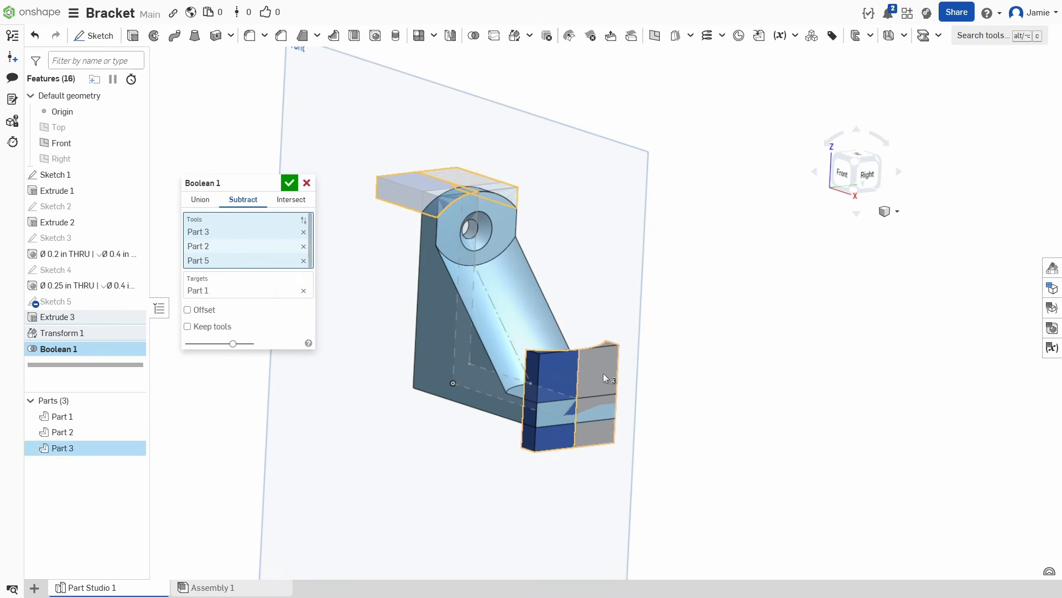
{"action": "left_click", "coordinate": [553, 382]}
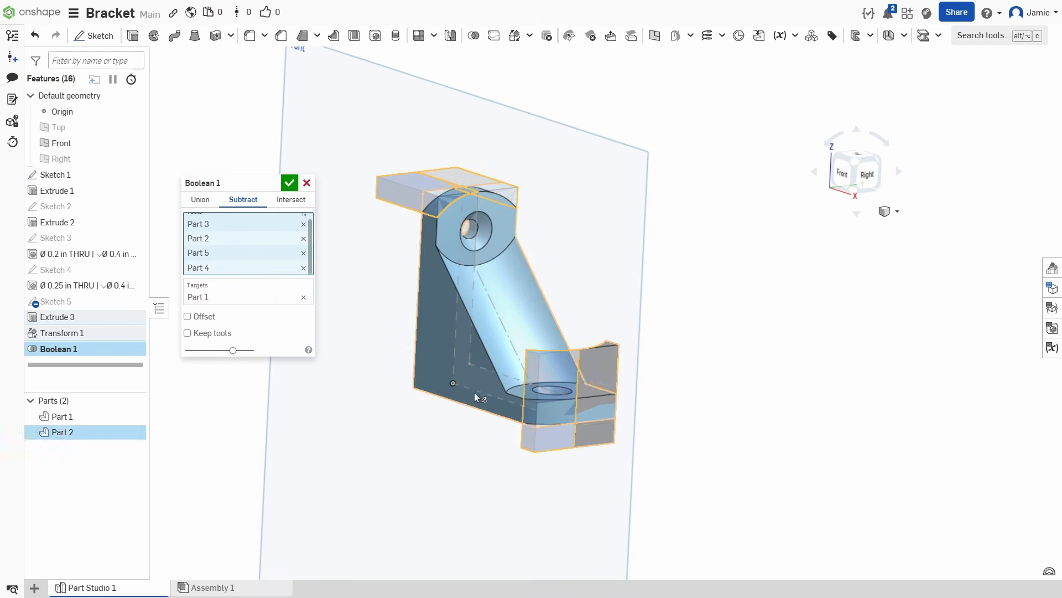
{"action": "left_click", "coordinate": [291, 183]}
Hide the Front plane and Sketch 1
{"action": "mouse_move", "coordinate": [631, 352]}
{"action": "right_mouse_down"}
{"action": "mouse_move", "coordinate": [582, 343]}
{"action": "mouse_move", "coordinate": [645, 380]}
{"action": "mouse_move", "coordinate": [648, 354]}
{"action": "mouse_move", "coordinate": [623, 361]}
{"action": "right_mouse_up"}
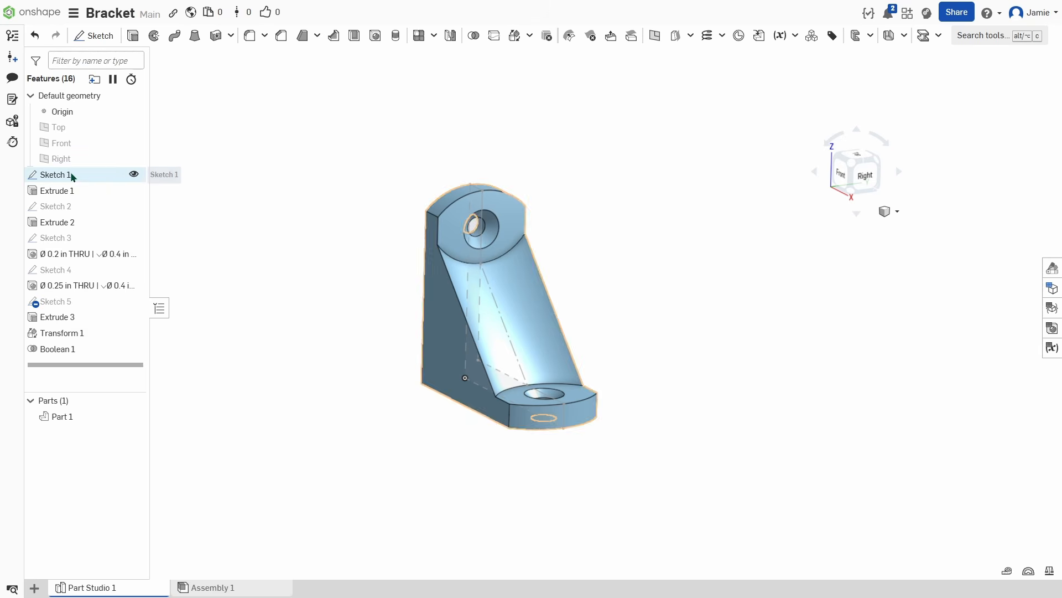
{"action": "left_click", "coordinate": [134, 175]}
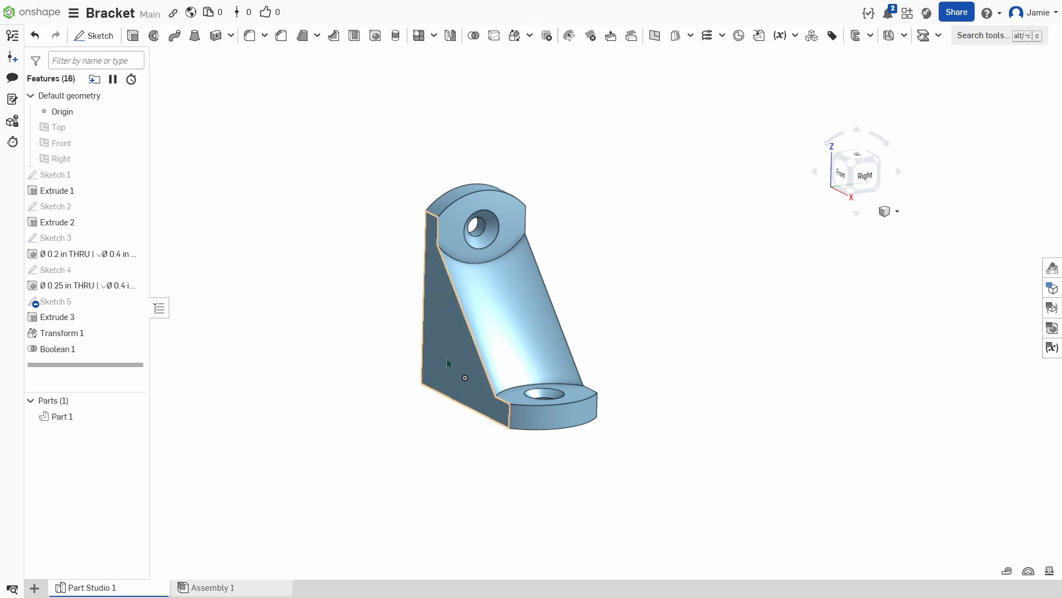
Start a 0.075 in equal-distance chamfer on the vertical leg's arched and straight front edges and both sloping brace edges
{"action": "left_click", "coordinate": [281, 36]}
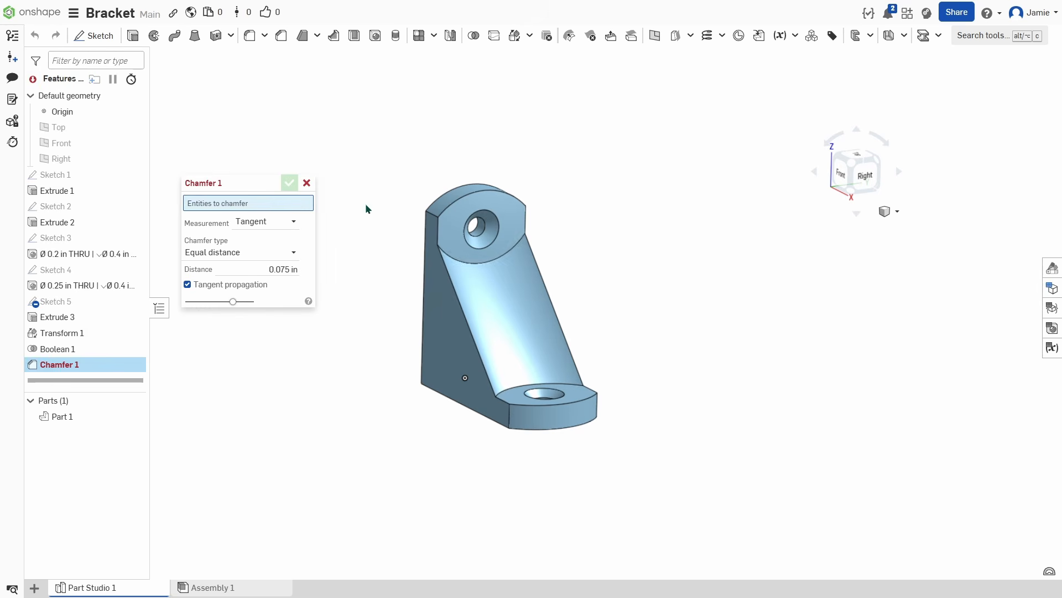
{"action": "left_click", "coordinate": [454, 203]}
{"action": "left_click", "coordinate": [437, 235]}
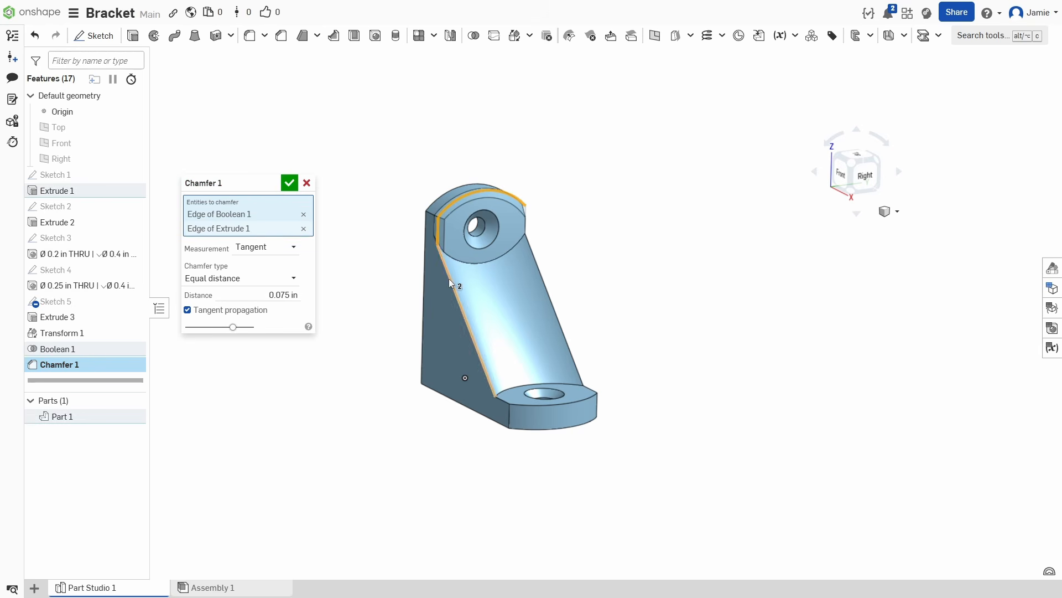
{"action": "left_click", "coordinate": [449, 278]}
{"action": "left_click", "coordinate": [549, 290]}
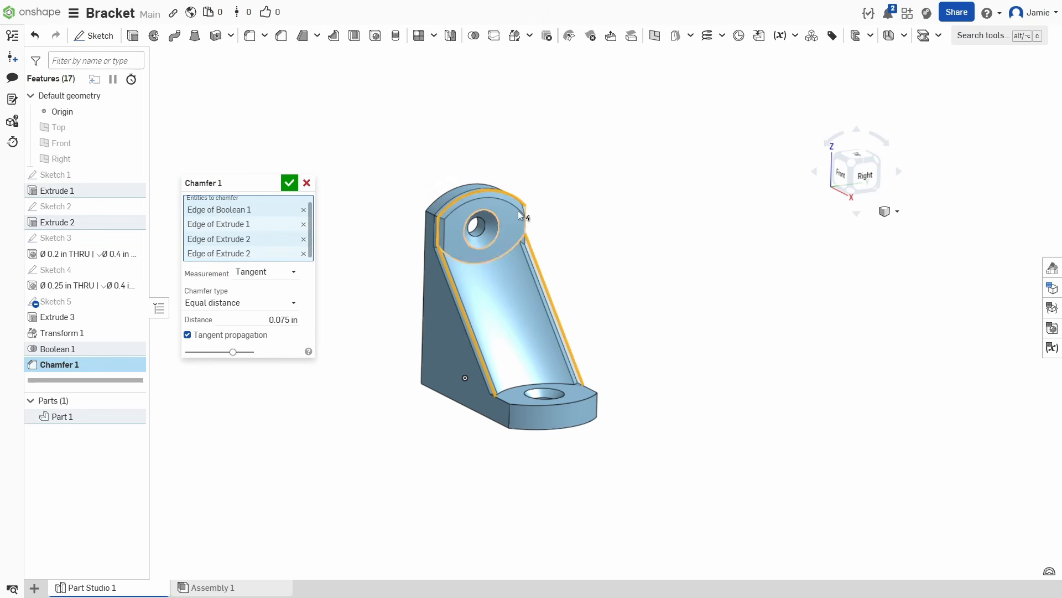
{"action": "left_click", "coordinate": [526, 222]}
Add the horizontal leg's upper side edges and curved end edge to the chamfer and apply it
{"action": "scroll", "coordinate": [523, 434], "scroll_direction": "up", "scroll_amount": 5}
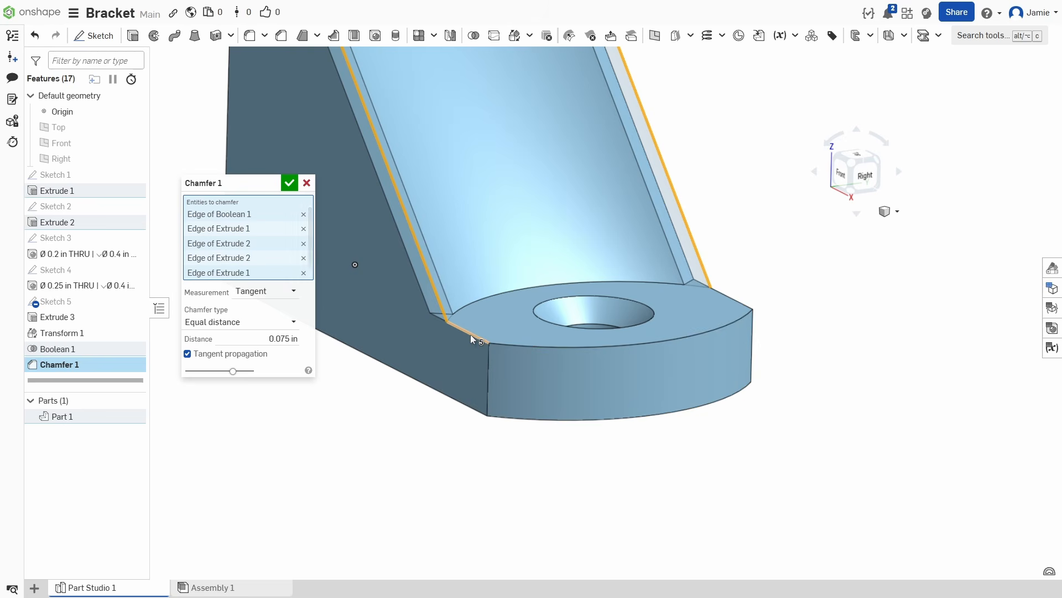
{"action": "left_click", "coordinate": [470, 334]}
{"action": "left_click", "coordinate": [530, 345]}
{"action": "left_click", "coordinate": [690, 338]}
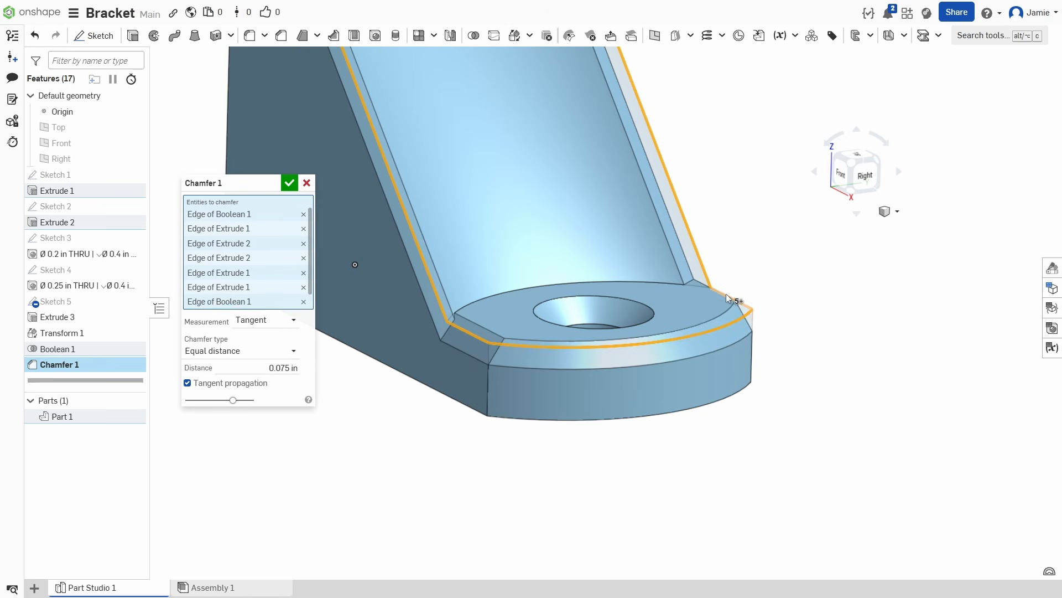
{"action": "scroll", "coordinate": [621, 400], "scroll_direction": "down", "scroll_amount": 4}
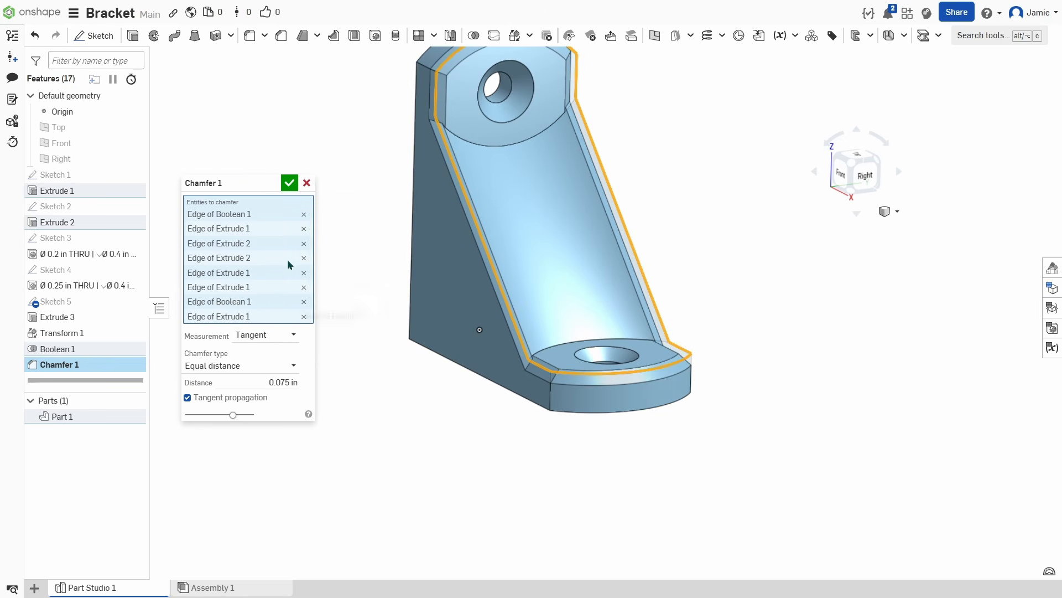
{"action": "left_click", "coordinate": [289, 183]}
{"action": "middle_click_drag", "start_coordinate": [354, 237], "coordinate": [323, 274]}
{"action": "right_click_drag", "start_coordinate": [323, 276], "coordinate": [373, 388]}
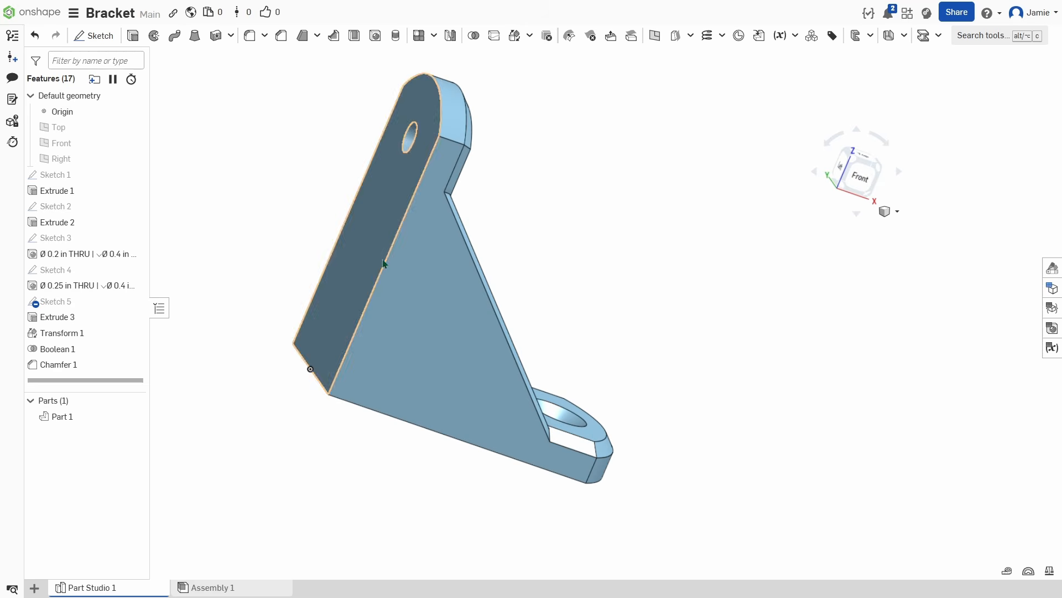
Fillet the bracket's outer corner edge, where the backs of the two legs meet, with a 0.25 in radius
{"action": "right_click_drag", "start_coordinate": [584, 288], "coordinate": [602, 268]}
{"action": "right_click_drag", "start_coordinate": [573, 302], "coordinate": [348, 343]}
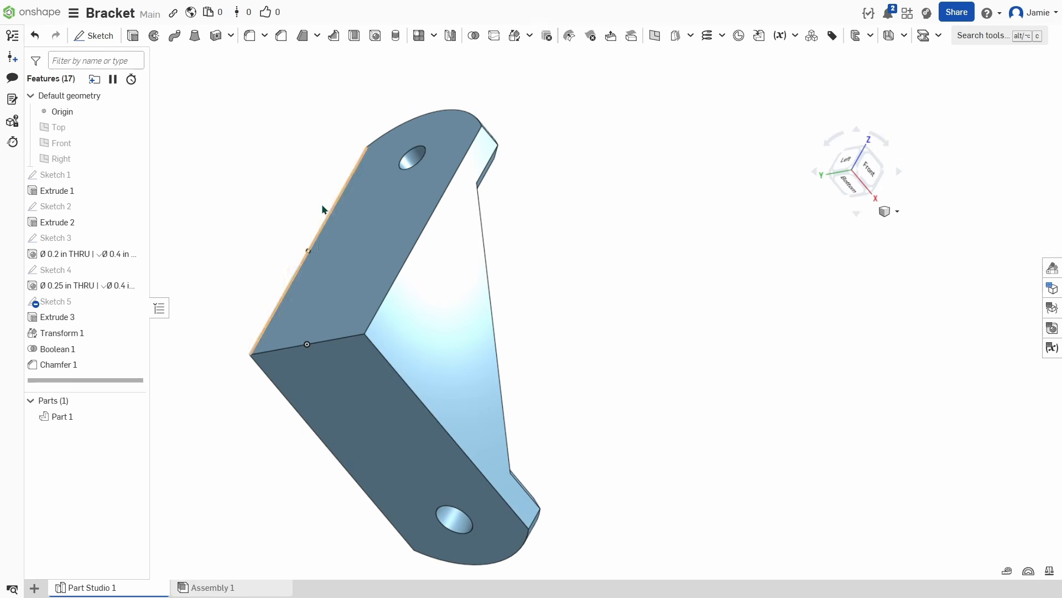
{"action": "left_click", "coordinate": [248, 35]}
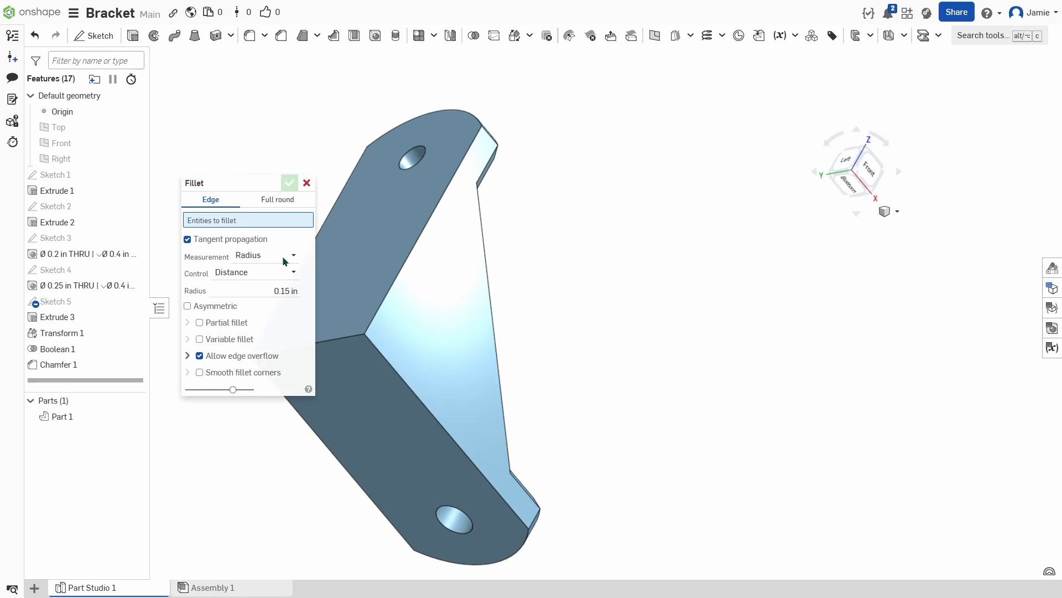
{"action": "left_click", "coordinate": [342, 336]}
{"action": "left_click", "coordinate": [251, 299]}
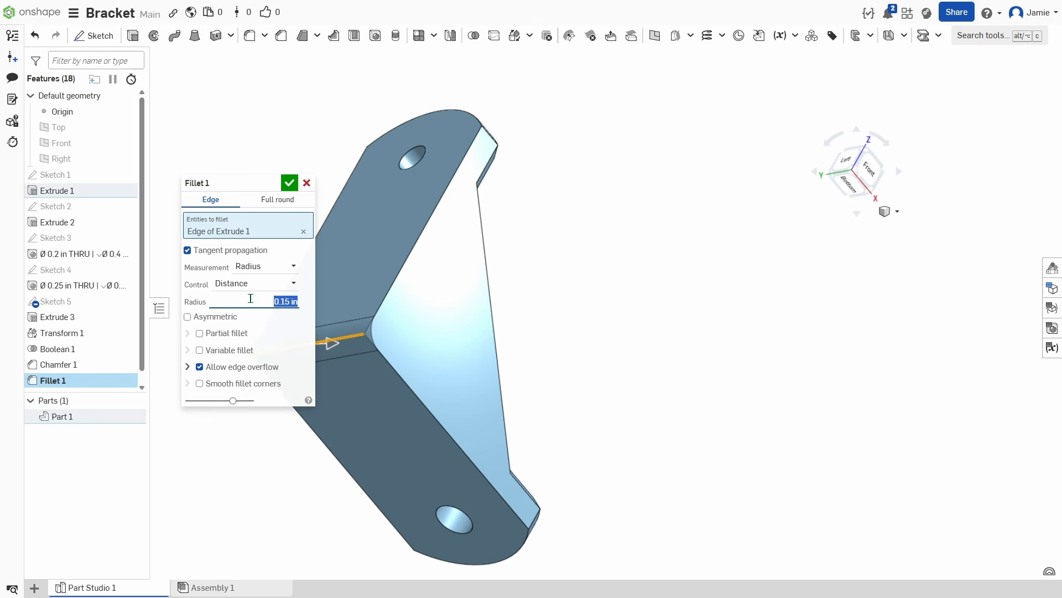
{"action": "type", "text": ".25"}
{"action": "key", "text": "Return"}
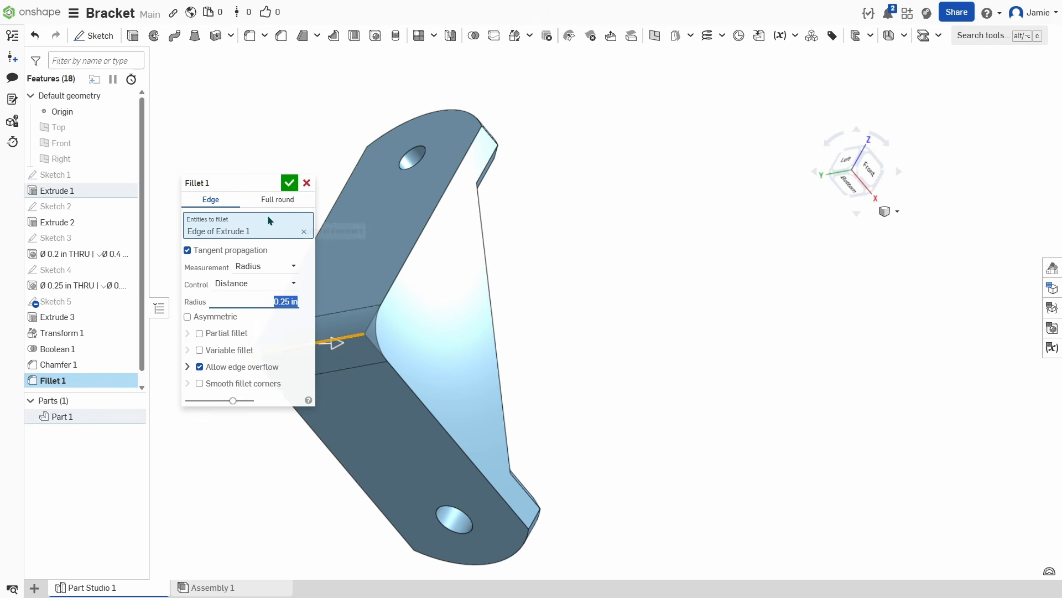
{"action": "left_click", "coordinate": [289, 183]}
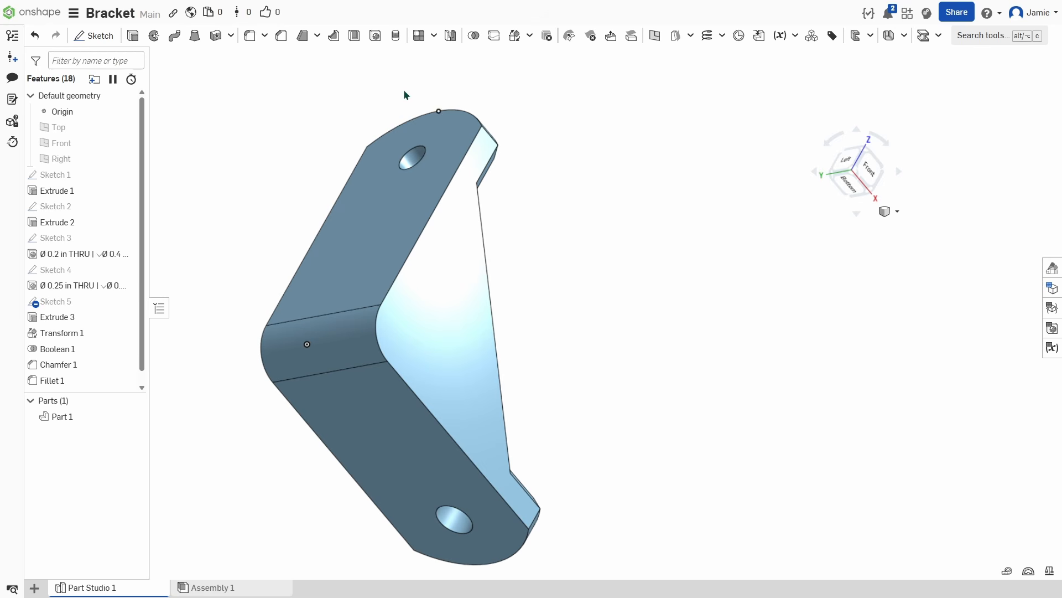
Start a 0.075 in equal-distance chamfer on one side's outer back edge, selecting all tangent connected edges around the rounded corner
{"action": "left_click", "coordinate": [281, 35]}
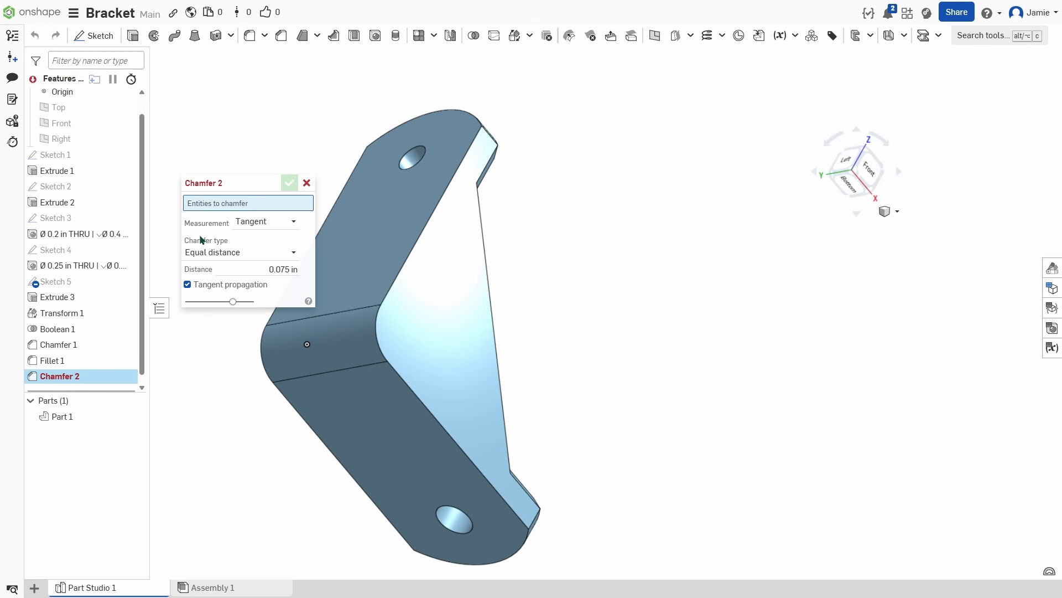
{"action": "left_click", "coordinate": [411, 247]}
{"action": "right_click", "coordinate": [411, 247]}
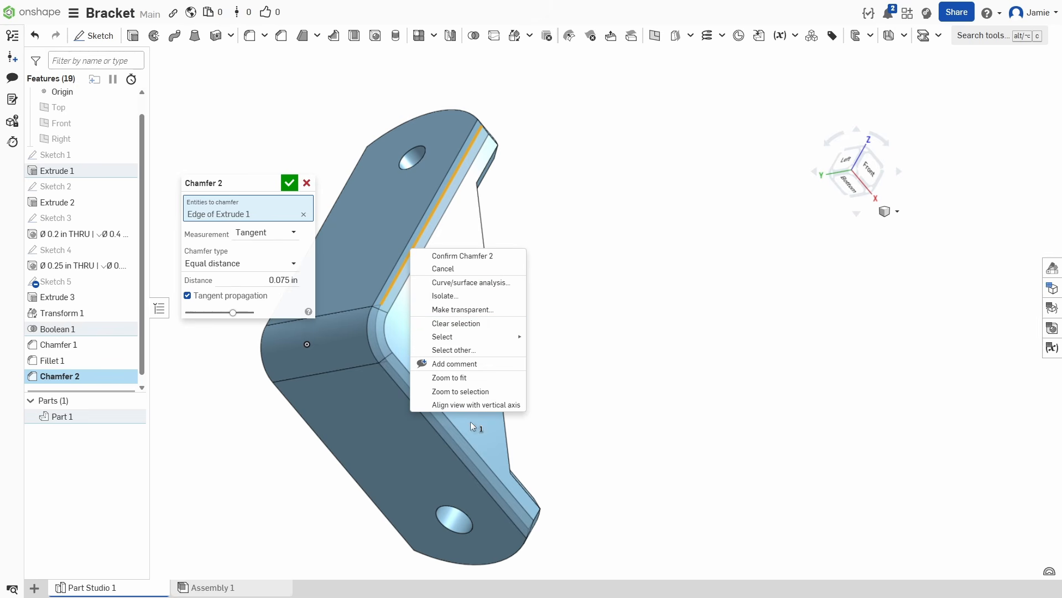
{"action": "mouse_move", "coordinate": [493, 338]}
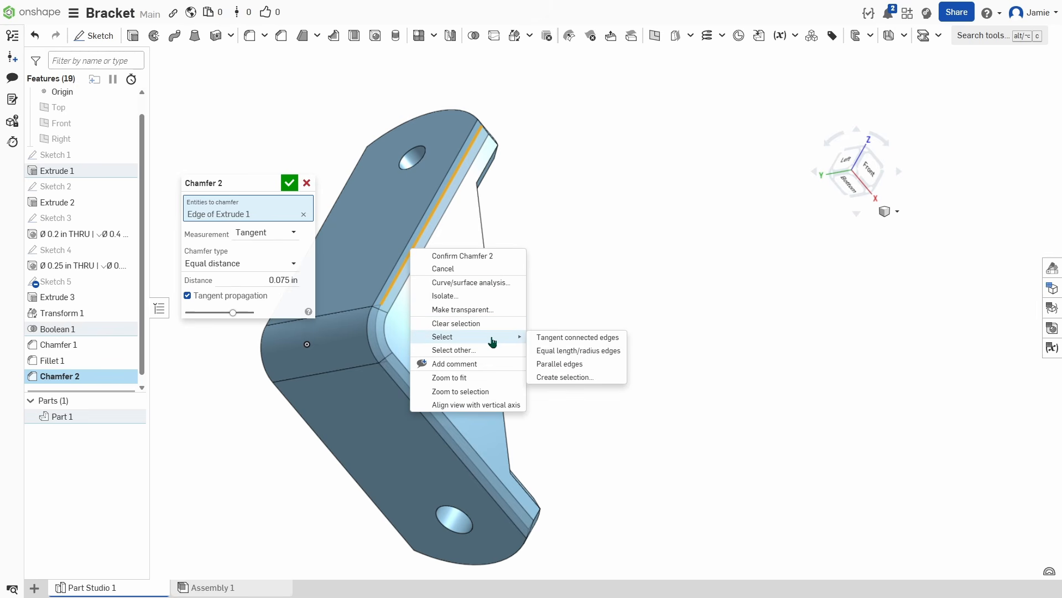
{"action": "left_click", "coordinate": [576, 338]}
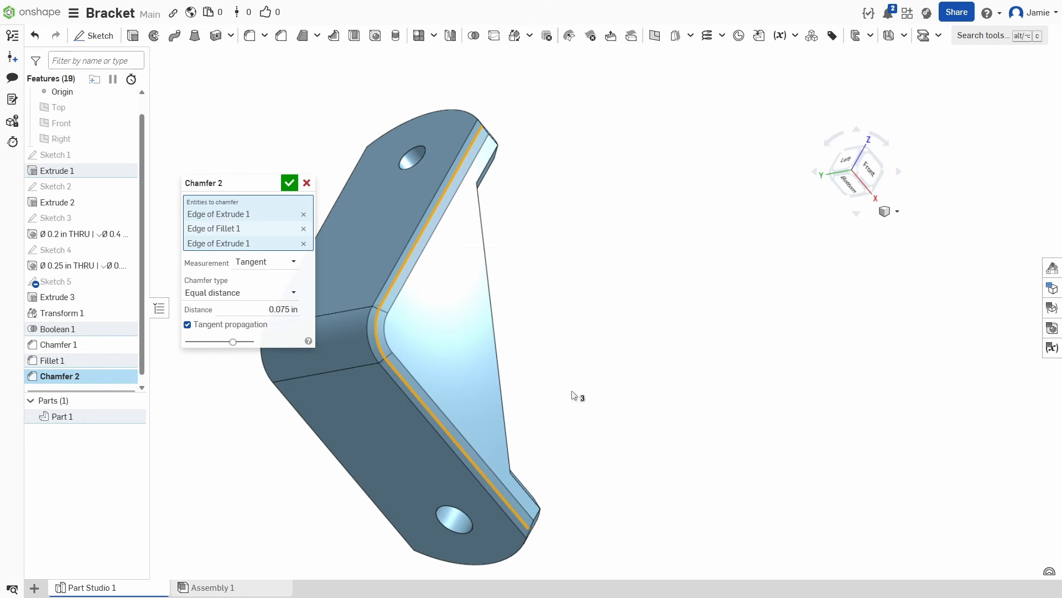
Add both legs' curved back end edges and the opposite side's outer back edge to the chamfer and apply it
{"action": "mouse_move", "coordinate": [573, 392]}
{"action": "right_mouse_down"}
{"action": "mouse_move", "coordinate": [600, 275]}
{"action": "mouse_move", "coordinate": [626, 296]}
{"action": "mouse_move", "coordinate": [611, 282]}
{"action": "mouse_move", "coordinate": [609, 291]}
{"action": "right_mouse_up"}
{"action": "left_click", "coordinate": [505, 387]}
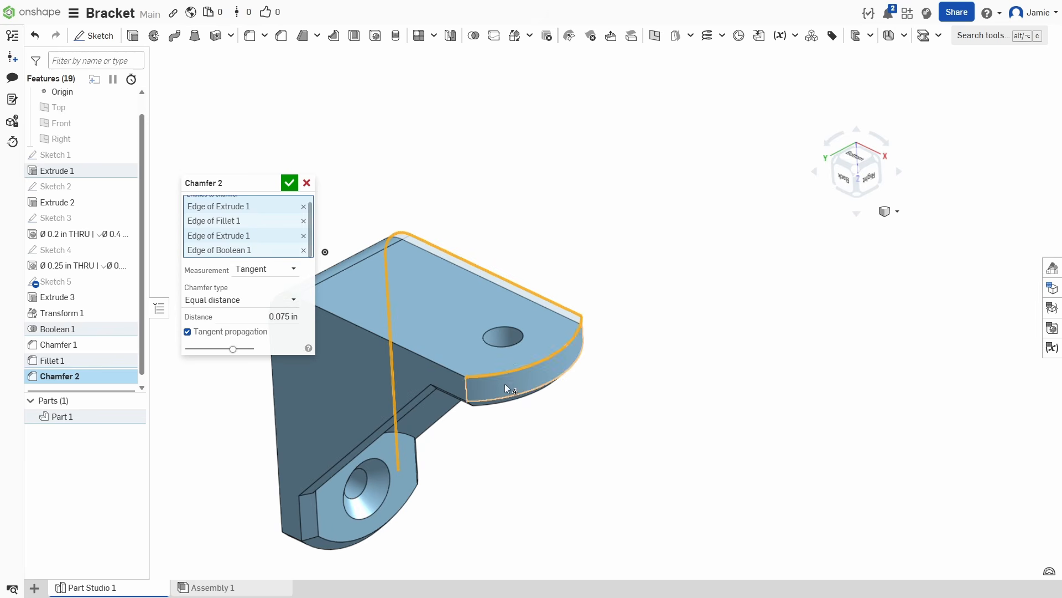
{"action": "left_click", "coordinate": [443, 367]}
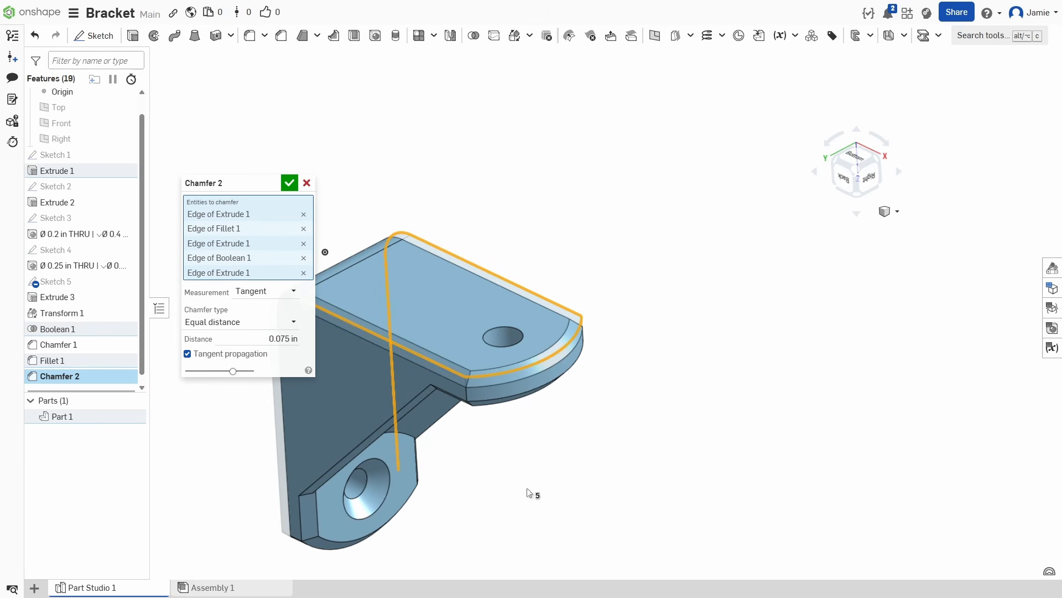
{"action": "right_click_drag", "start_coordinate": [578, 216], "coordinate": [736, 252]}
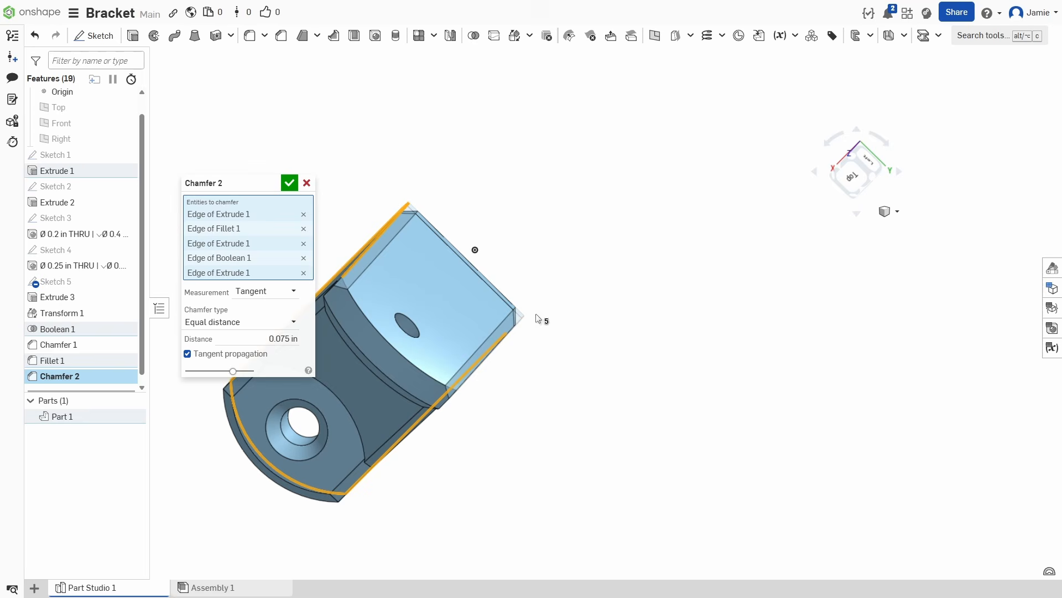
{"action": "left_click", "coordinate": [379, 335]}
{"action": "right_click_drag", "start_coordinate": [605, 374], "coordinate": [685, 261]}
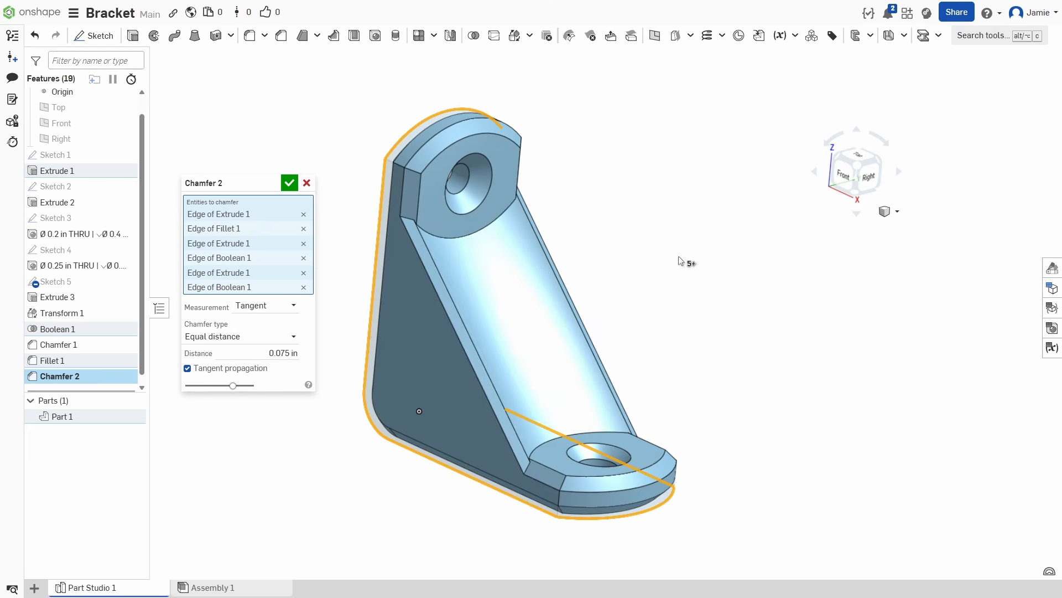
{"action": "left_click", "coordinate": [289, 185]}
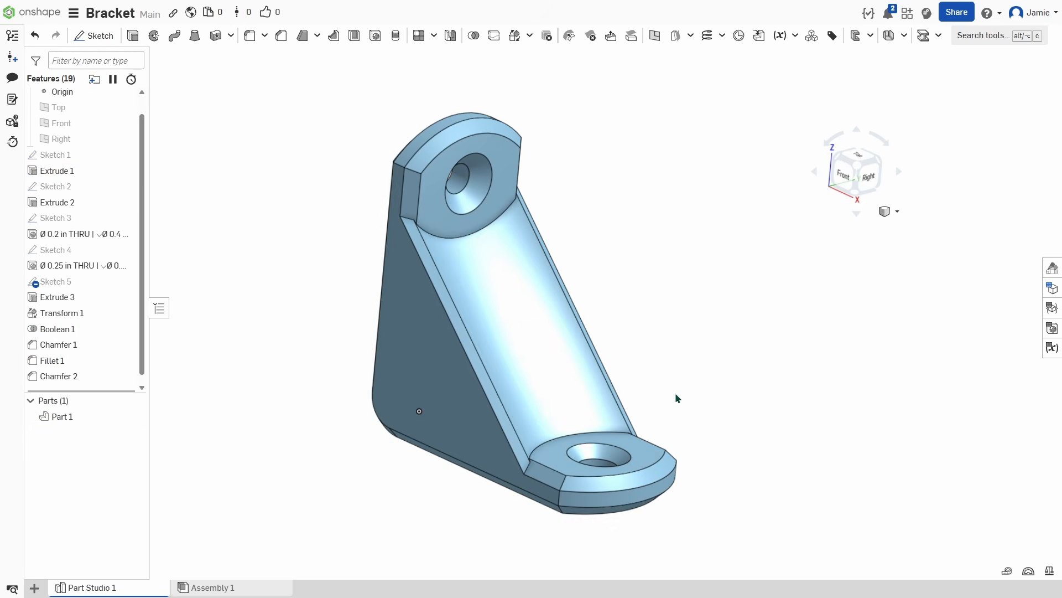
{"action": "right_click_drag", "start_coordinate": [679, 396], "coordinate": [658, 340]}
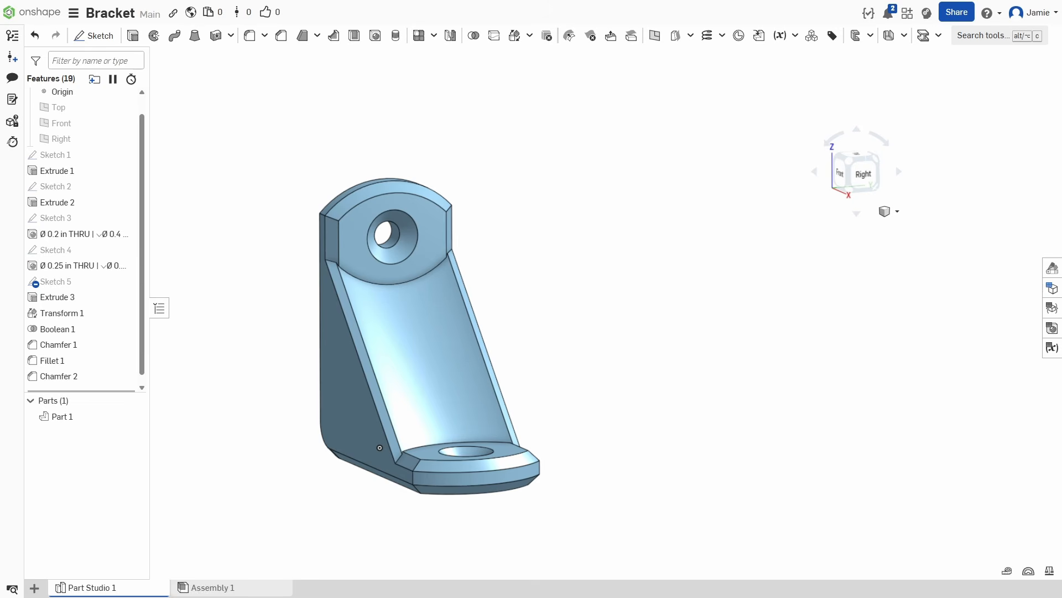